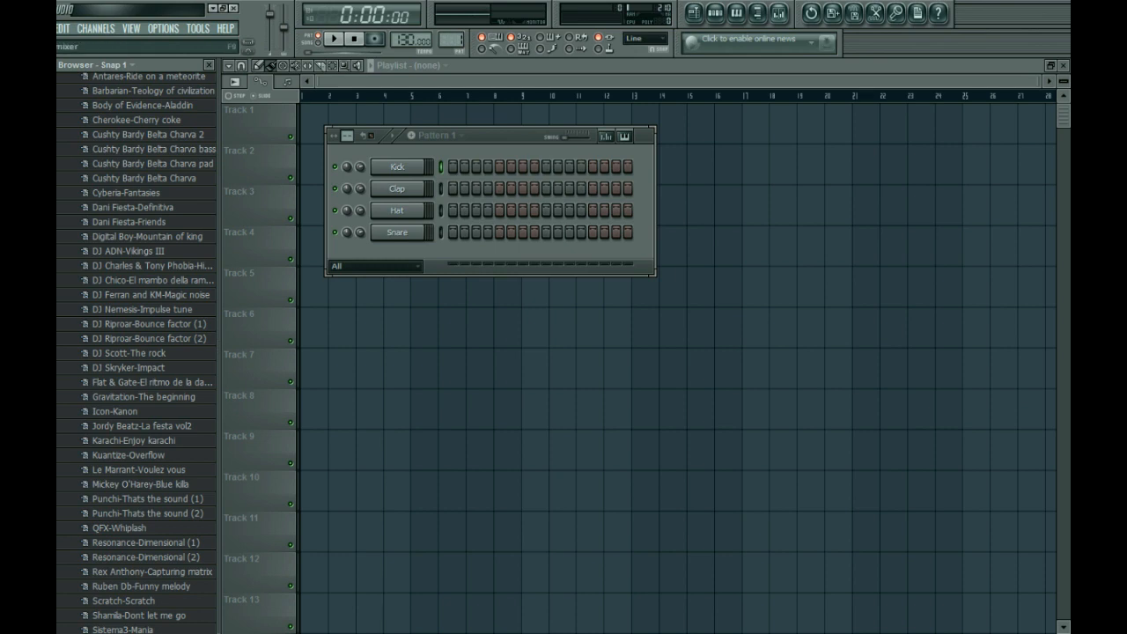
# Remove the Fruity Limiter from the Master track's last effect slot in the mixer
pyautogui.click(779, 13)
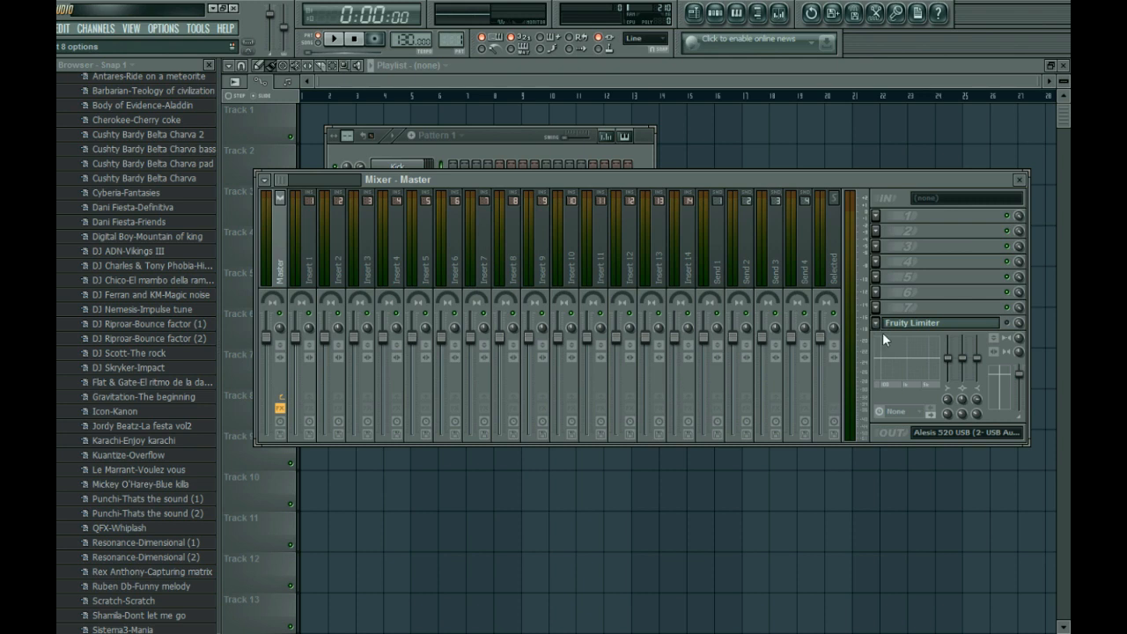
pyautogui.click(878, 93)
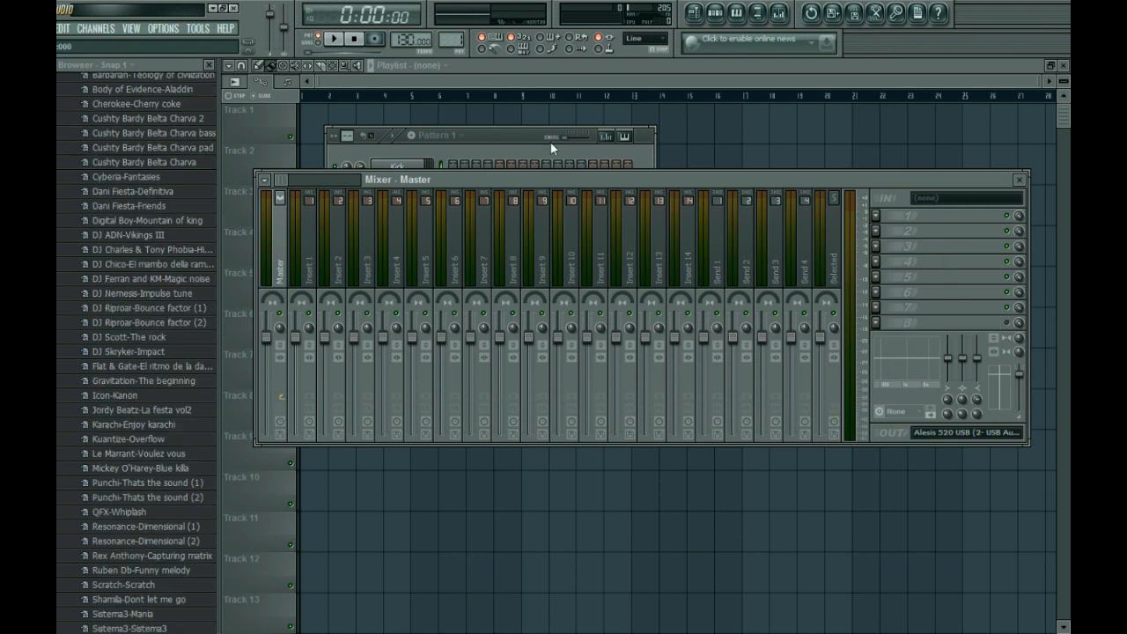
pyautogui.click(508, 138)
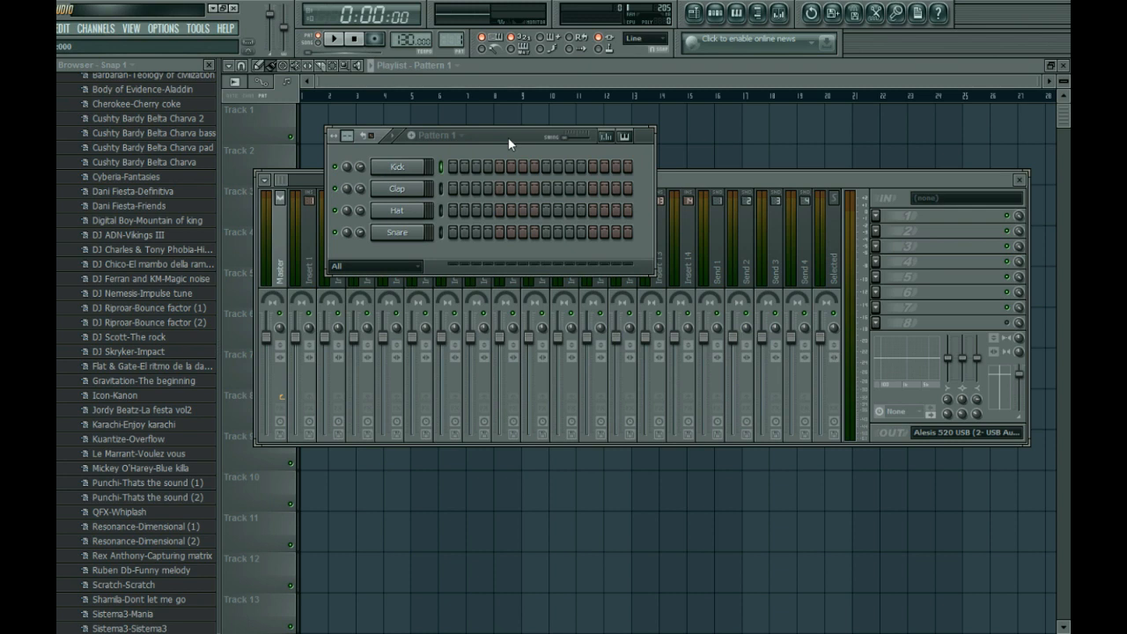
pyautogui.click(1021, 180)
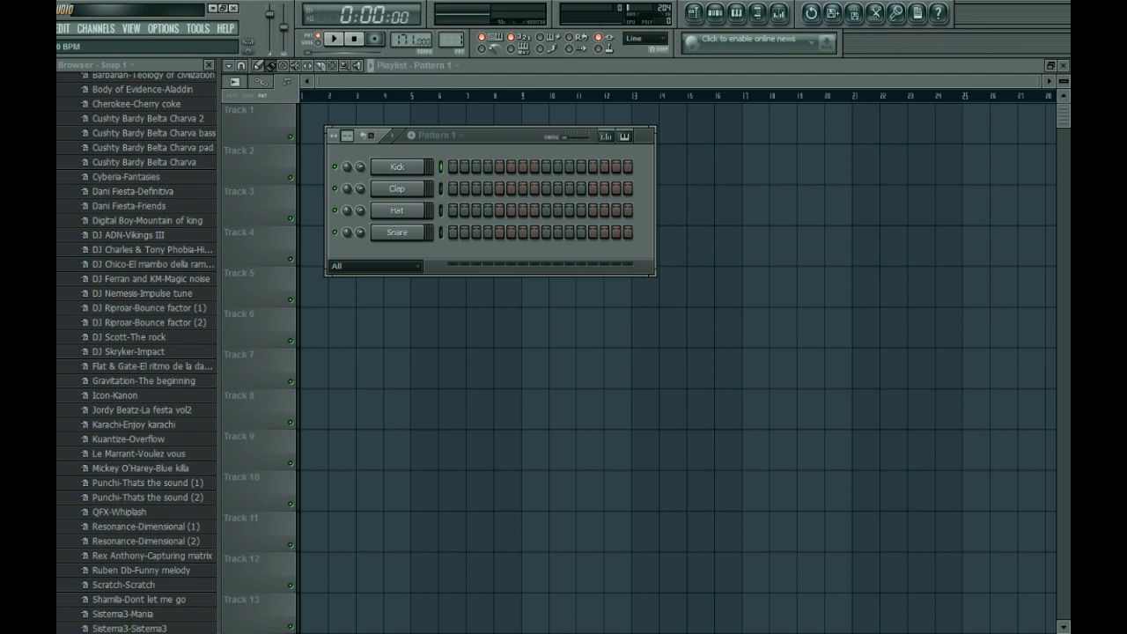
# Set the project tempo to 175 BPM and load the Dani Fiesta-Friends file from the browser as a new channel
pyautogui.scroll(1, 411, 39)
pyautogui.moveTo(408, 38); pyautogui.dragTo(408, 44)
pyautogui.moveTo(151, 211); pyautogui.dragTo(394, 251)
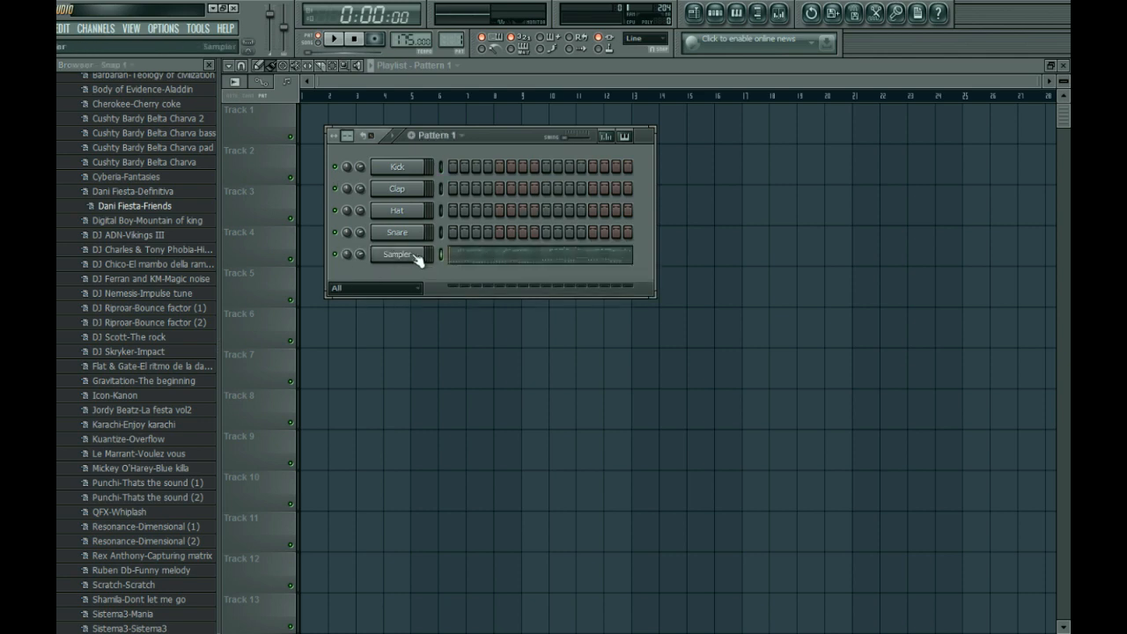
# Check the imported notes in the piano roll and replace the Sampler channel with FL Keys
pyautogui.click(411, 255)
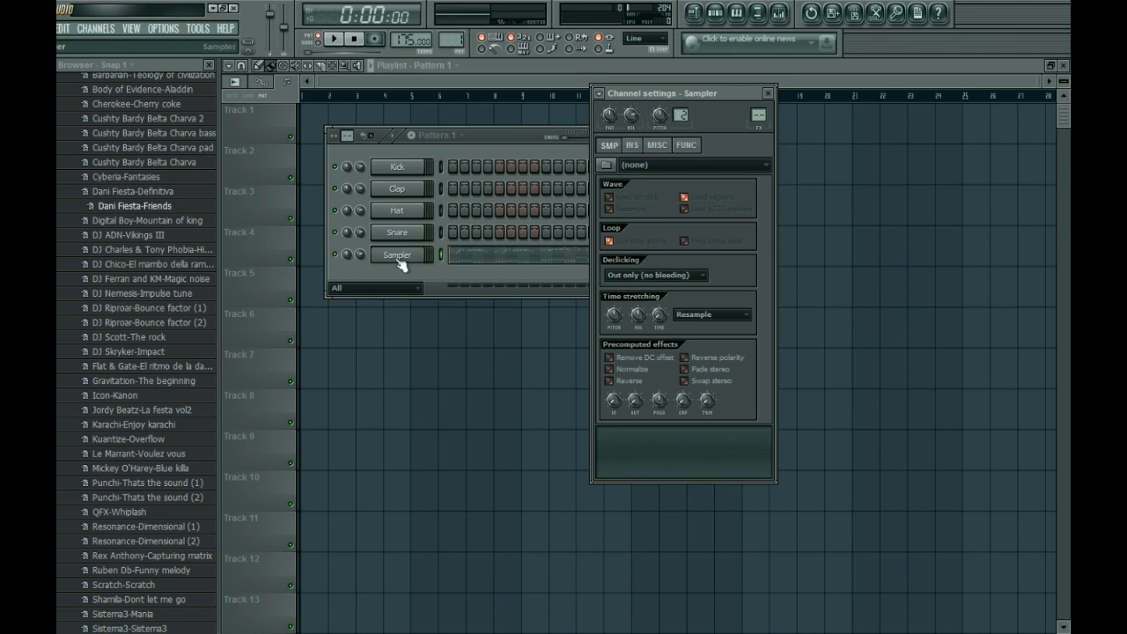
pyautogui.click(484, 257)
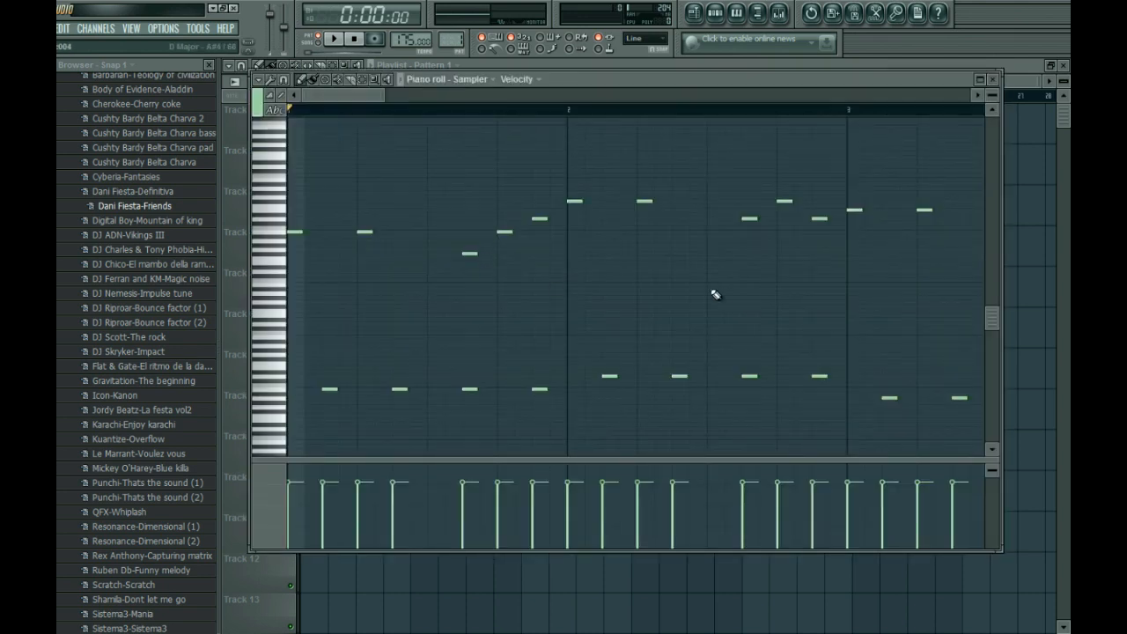
pyautogui.click(992, 79)
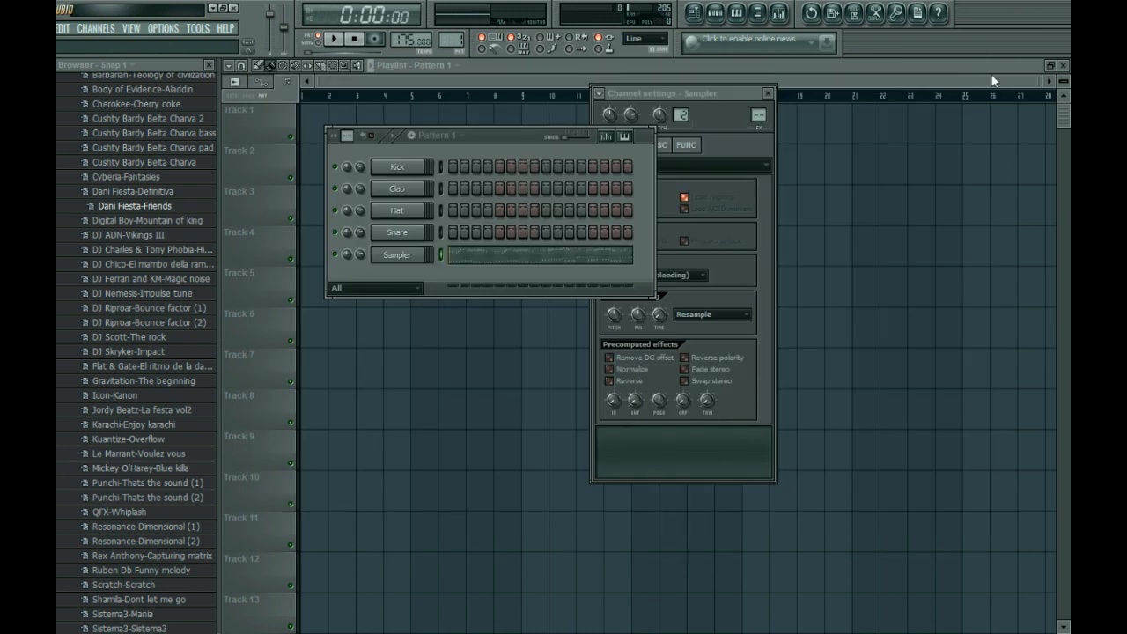
pyautogui.click(398, 254)
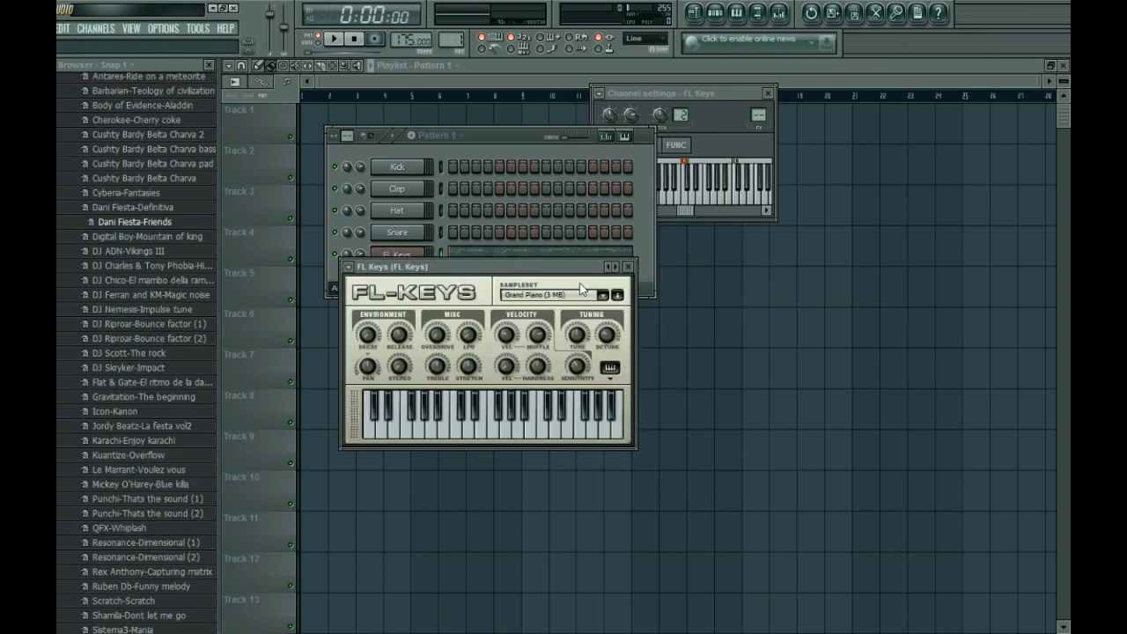
# Play back Pattern 1 to hear the imported melody on FL Keys
pyautogui.click(508, 134)
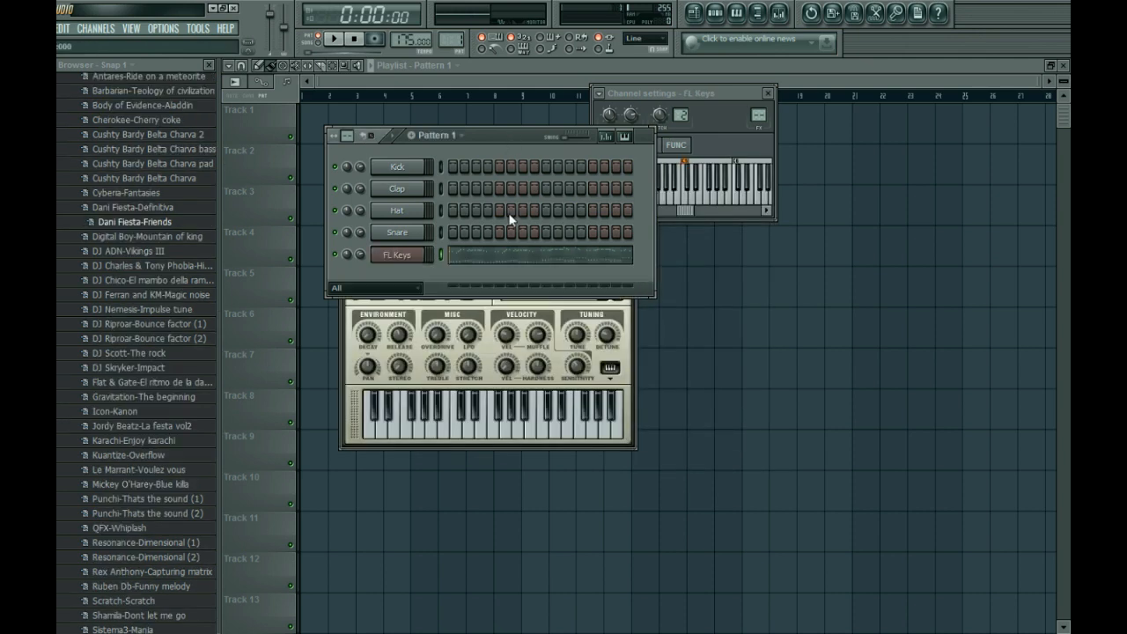
pyautogui.press('space')
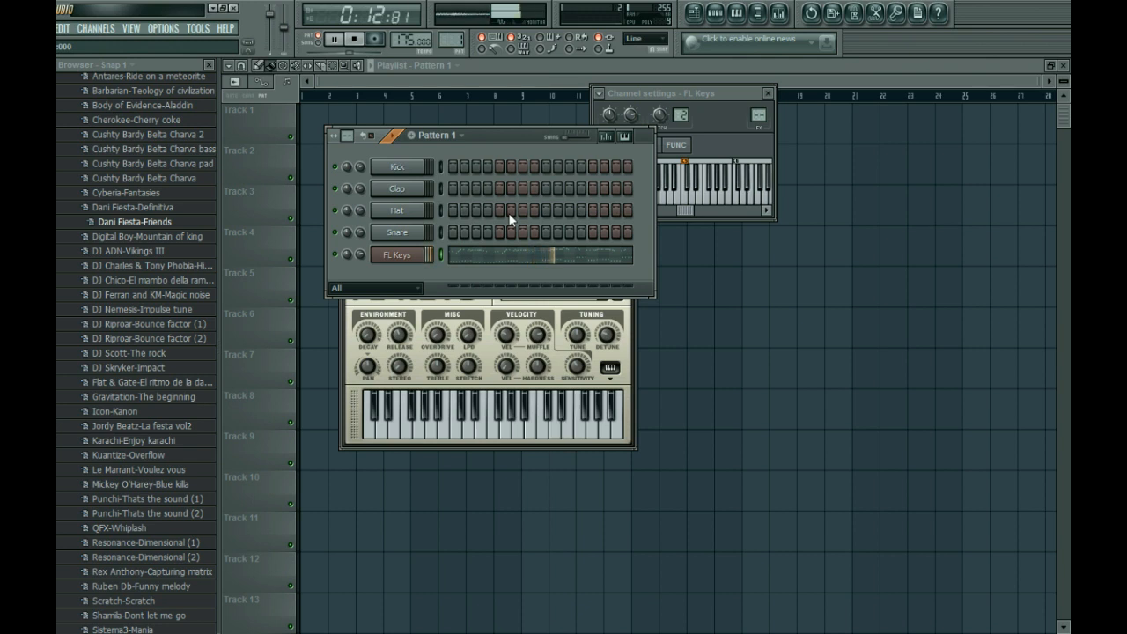
pyautogui.press('space')
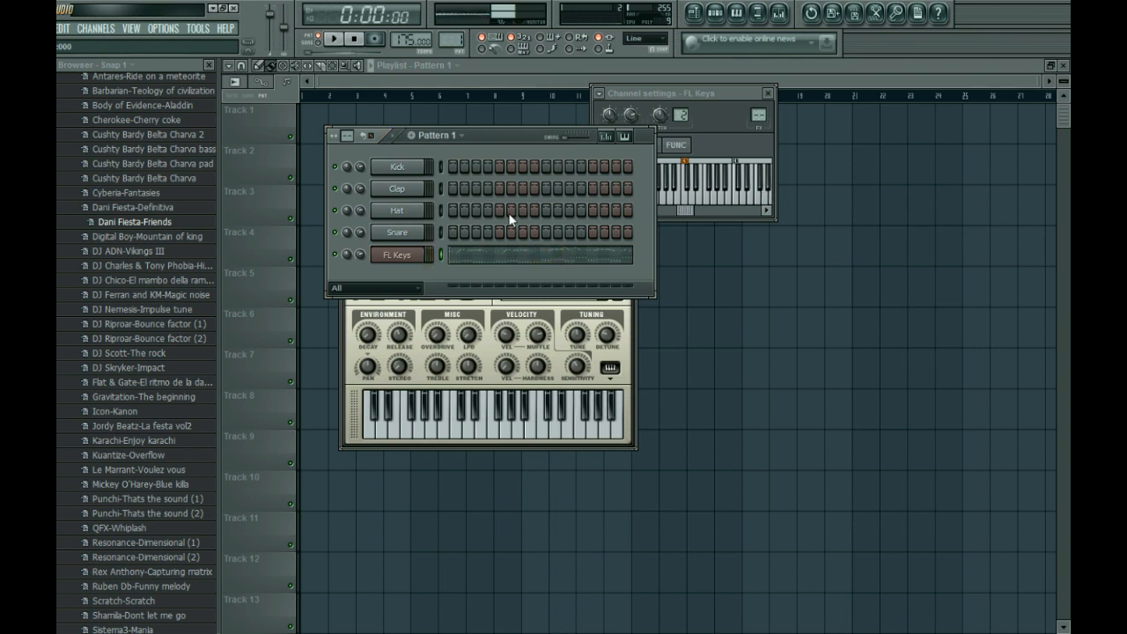
# Cut all the lower bass-line notes from the FL Keys piano roll, leaving only the upper melody notes
pyautogui.click(468, 257)
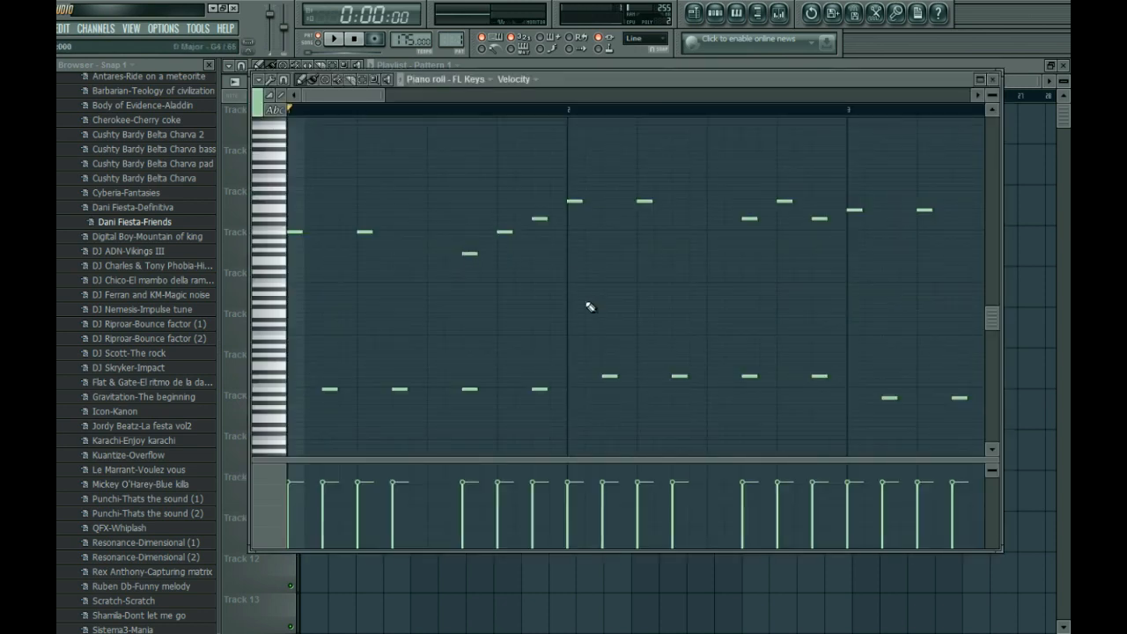
pyautogui.scroll(-5, 552, 286)
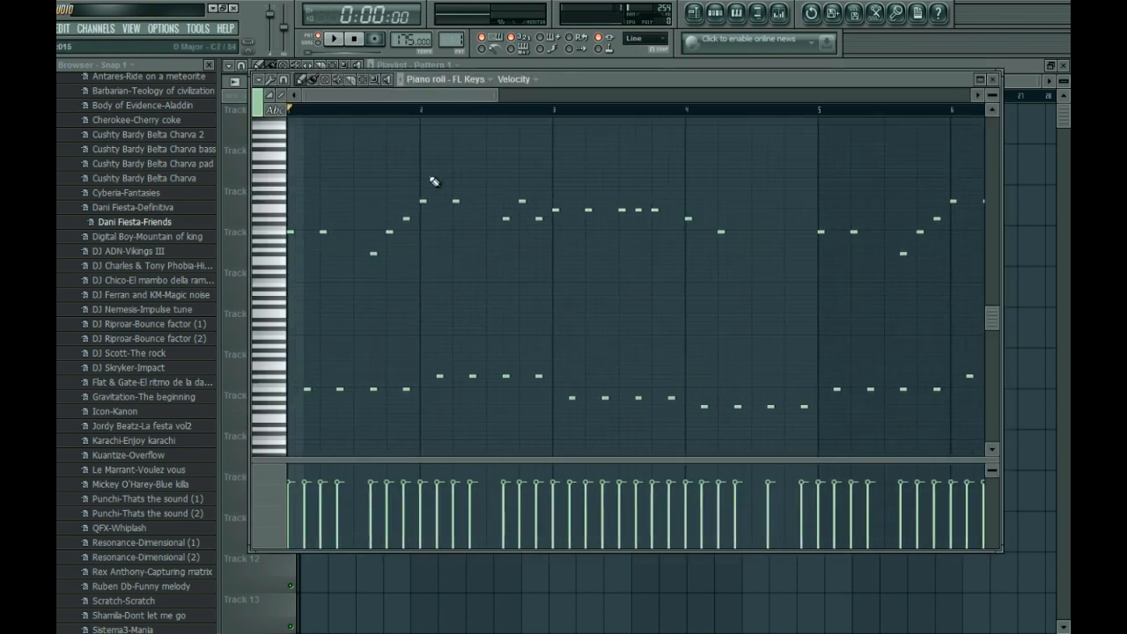
pyautogui.scroll(-4, 374, 110)
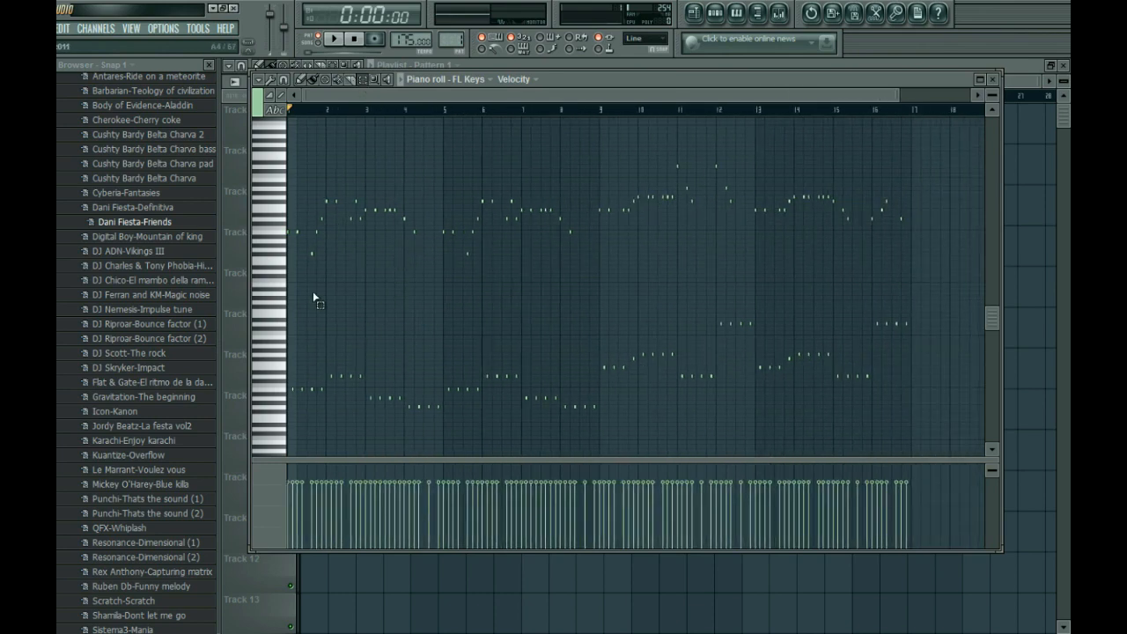
pyautogui.scroll(-2, 313, 297)
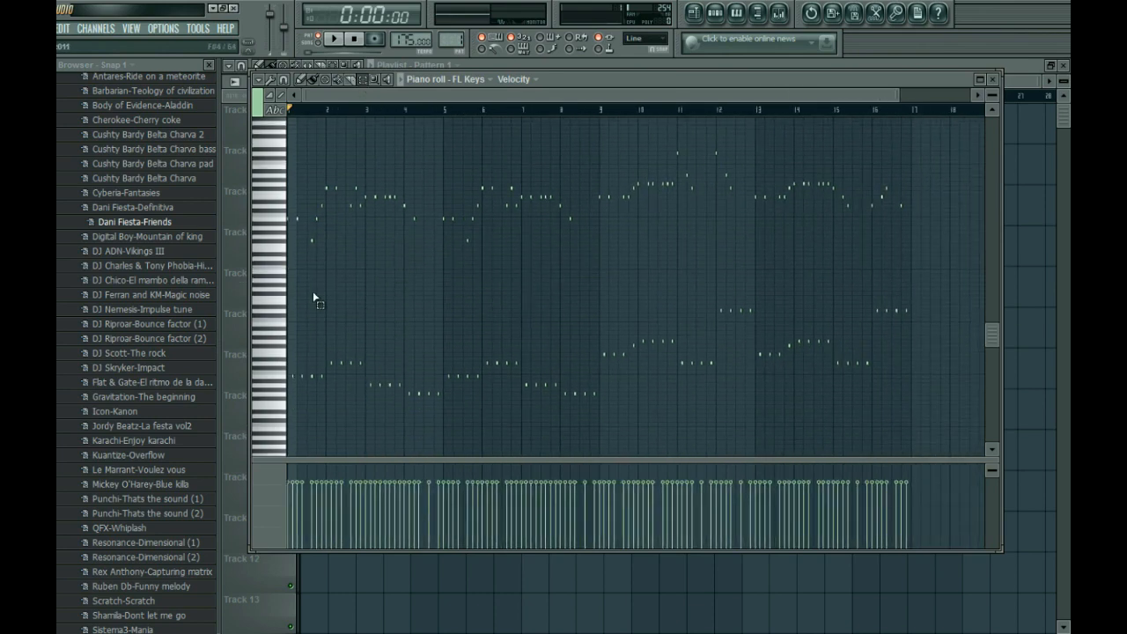
pyautogui.click(266, 155)
pyautogui.moveTo(266, 161); pyautogui.dragTo(263, 271)
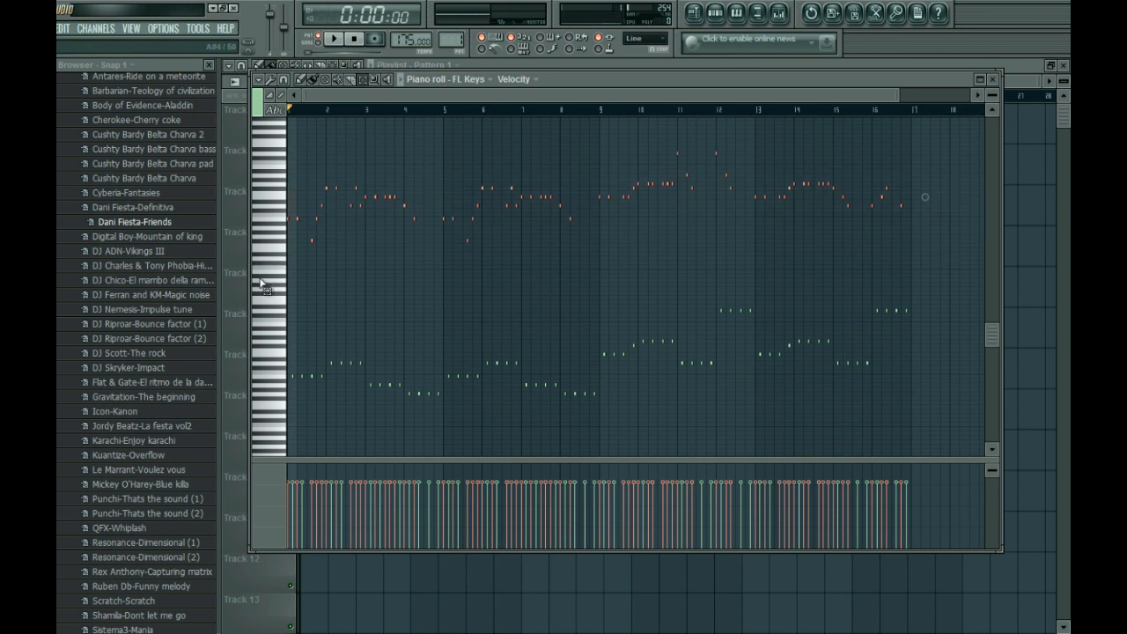
pyautogui.moveTo(271, 299); pyautogui.dragTo(257, 440)
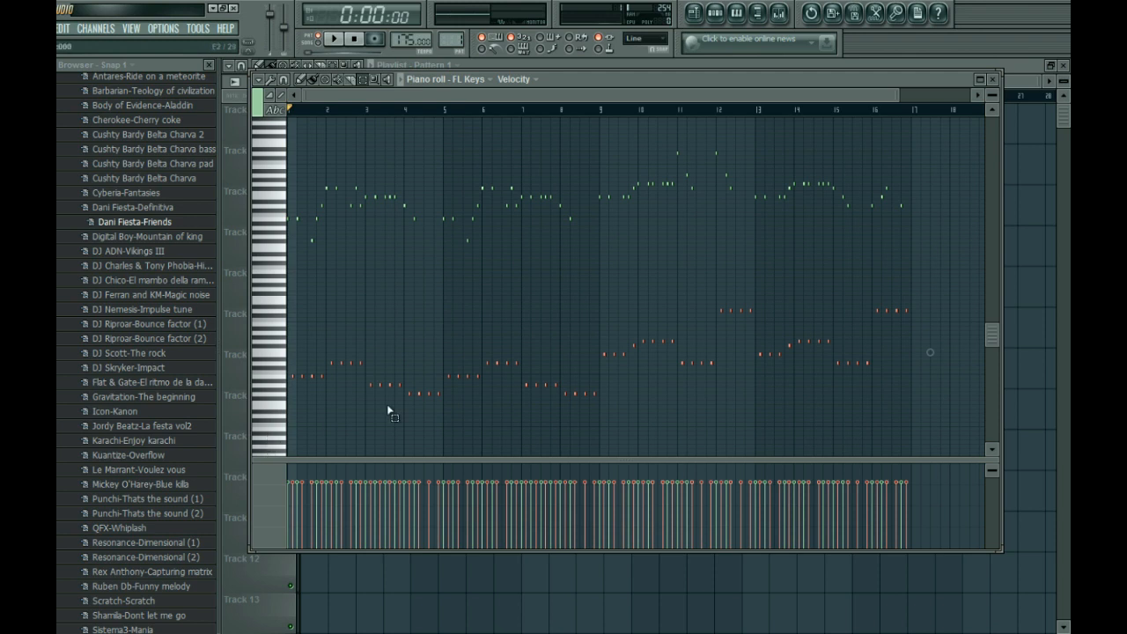
pyautogui.press('space')
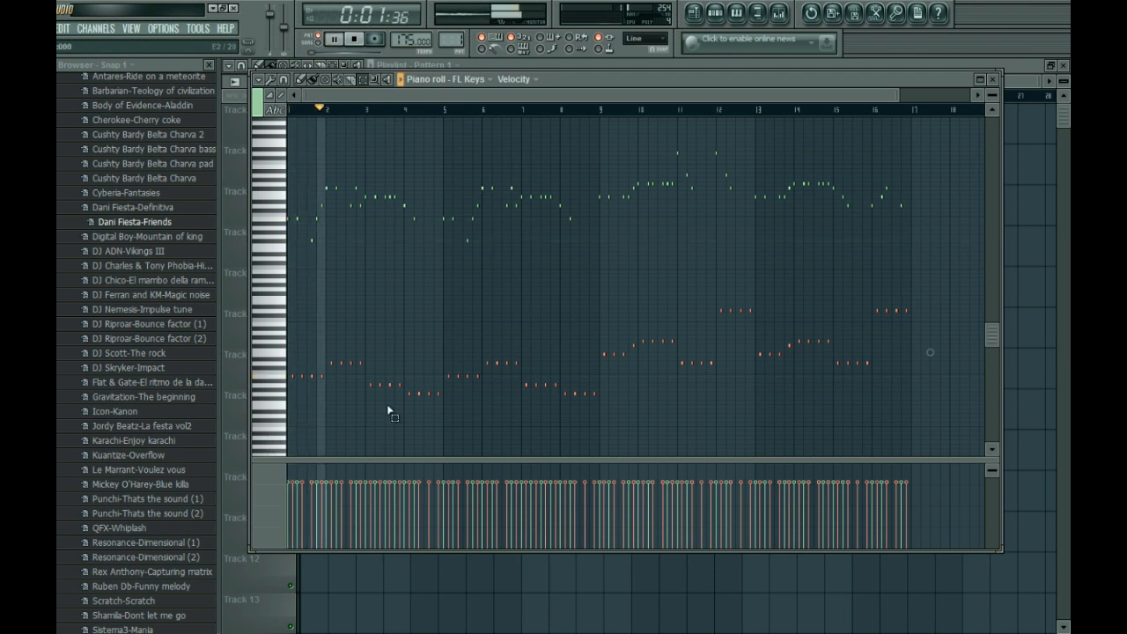
pyautogui.press('space')
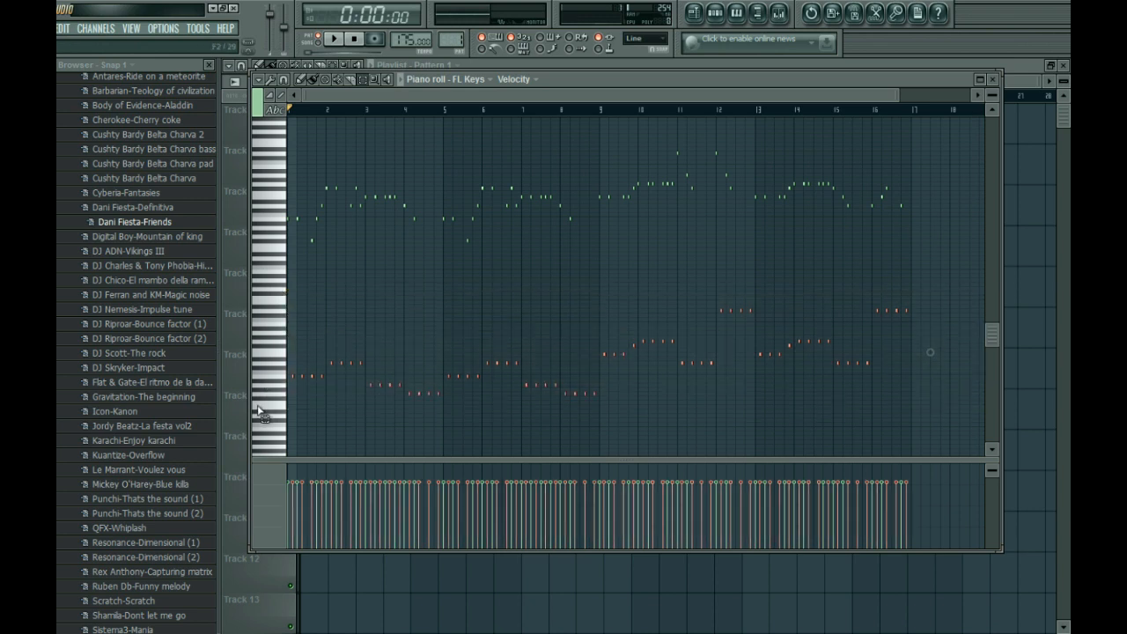
pyautogui.scroll(-1, 258, 411)
pyautogui.hotkey('ctrl', 'x')
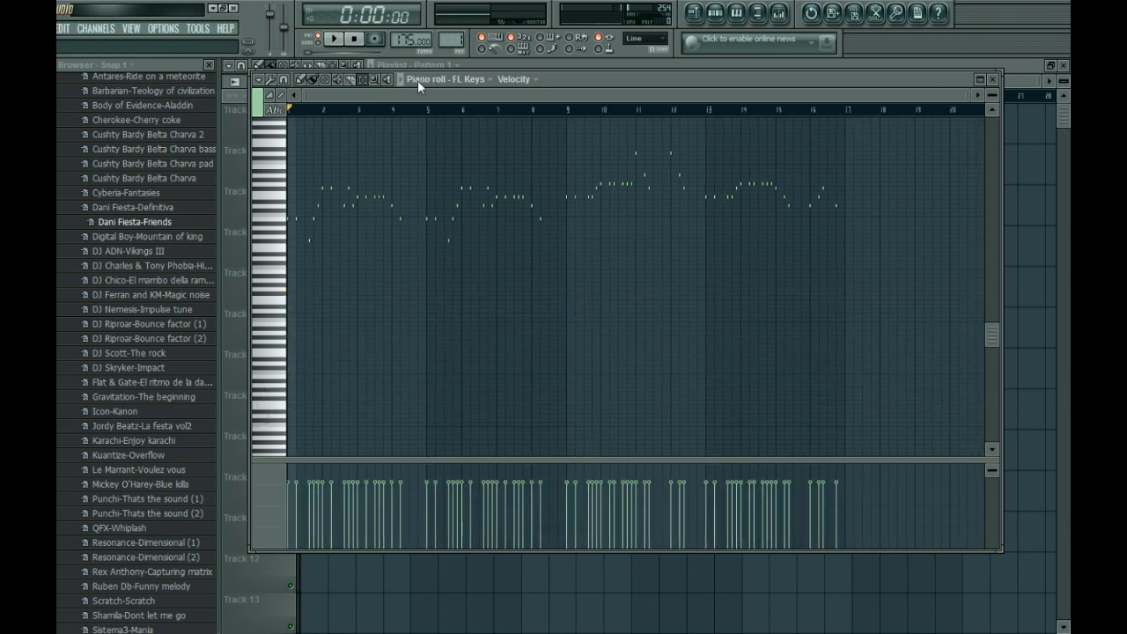
# Play the FL Keys melody alone and with the bass notes temporarily pasted back in for comparison
pyautogui.scroll(2, 475, 278)
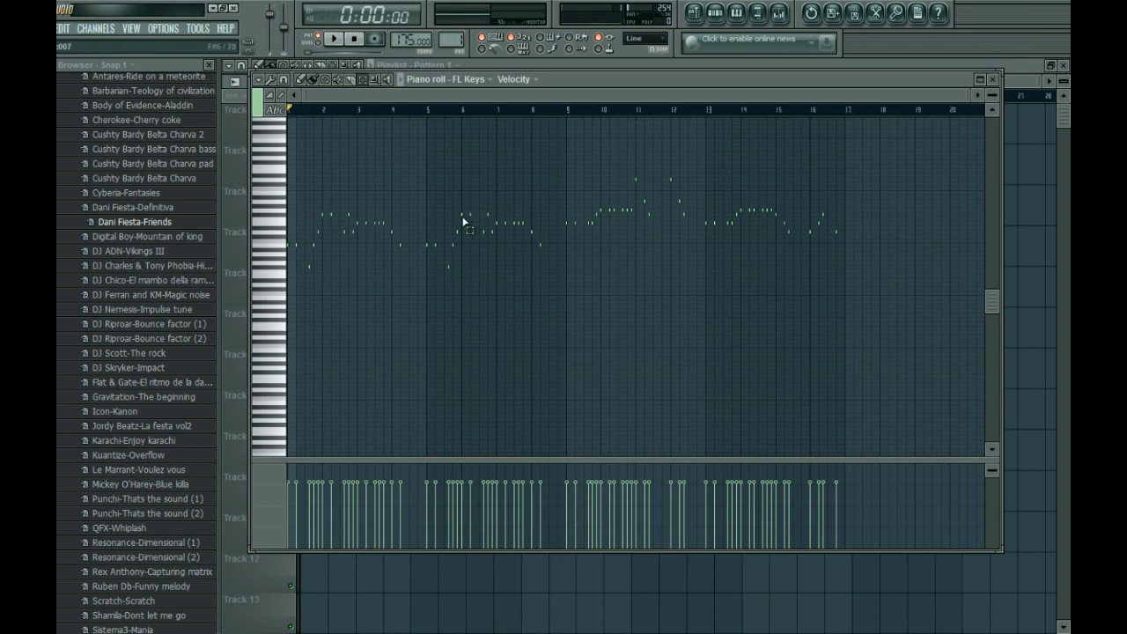
pyautogui.press('space')
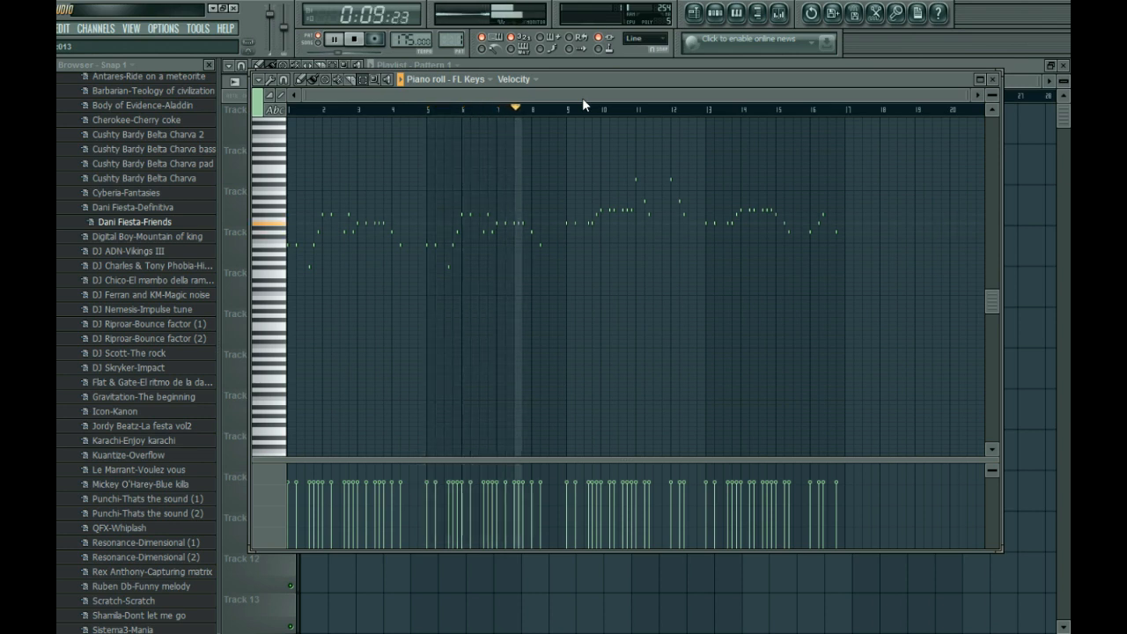
pyautogui.hotkey('ctrl', 'v')
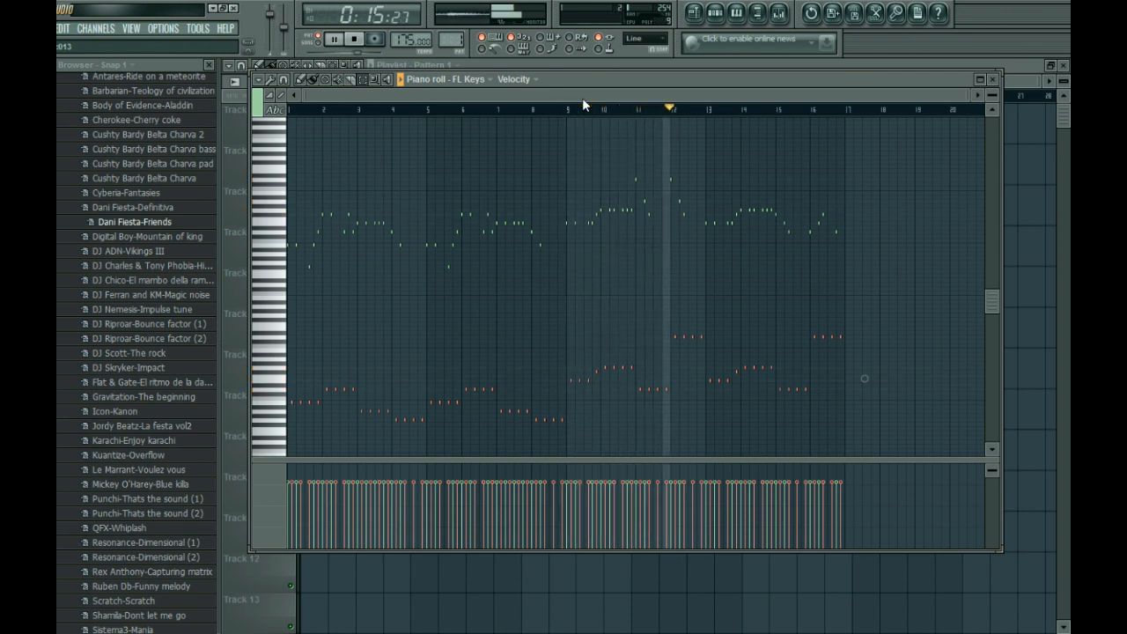
pyautogui.press('space')
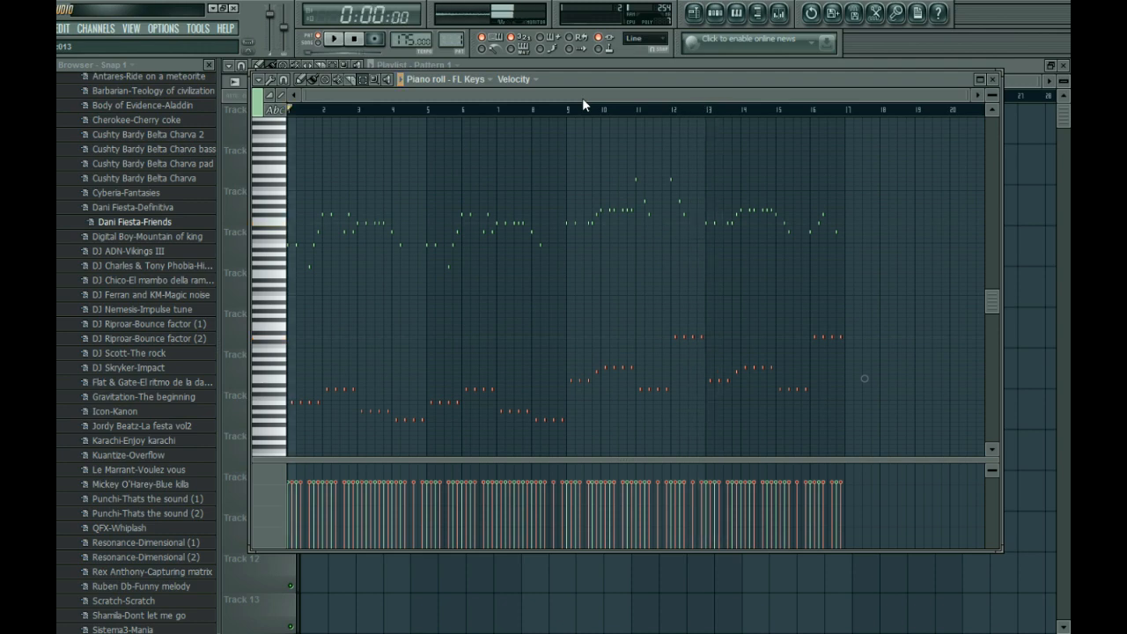
pyautogui.press('Delete')
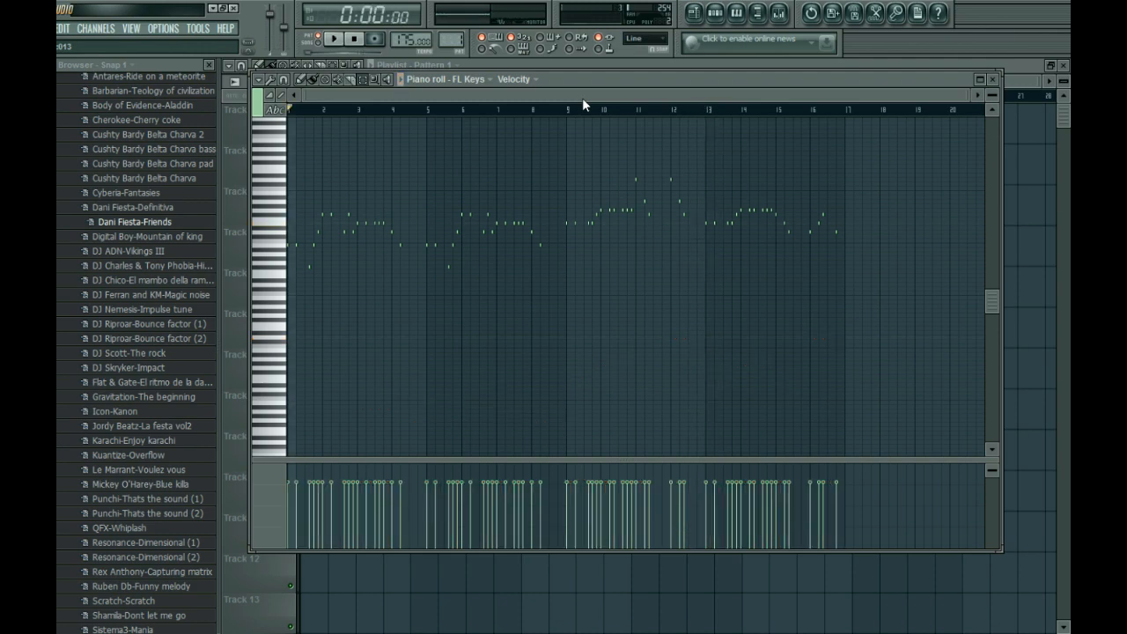
pyautogui.click(994, 79)
# Audition bass samples in the Ultimate Makina Samples UMS Bass folder and load UMS Bass 3 as a new channel
pyautogui.scroll(-5, 132, 237)
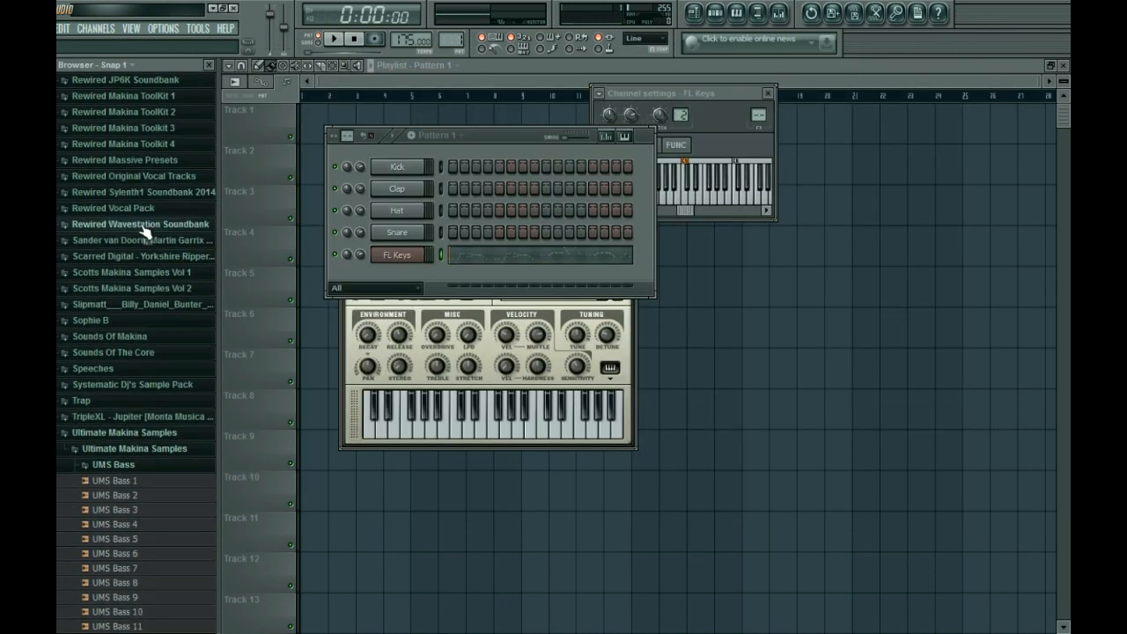
pyautogui.scroll(-2, 145, 230)
pyautogui.click(399, 271)
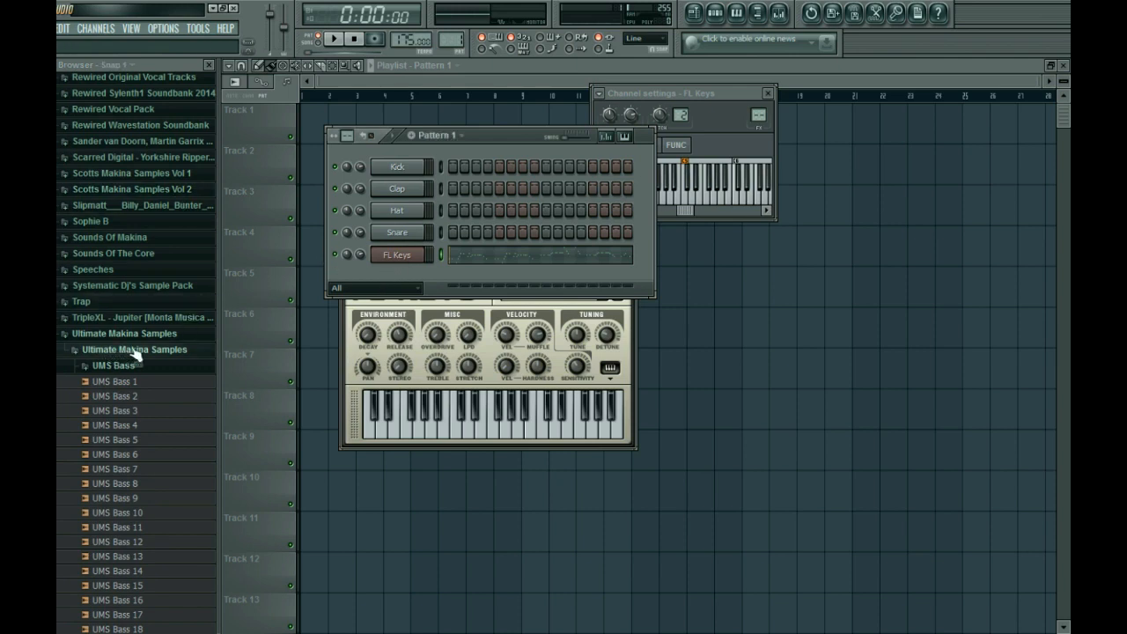
pyautogui.scroll(-4, 145, 352)
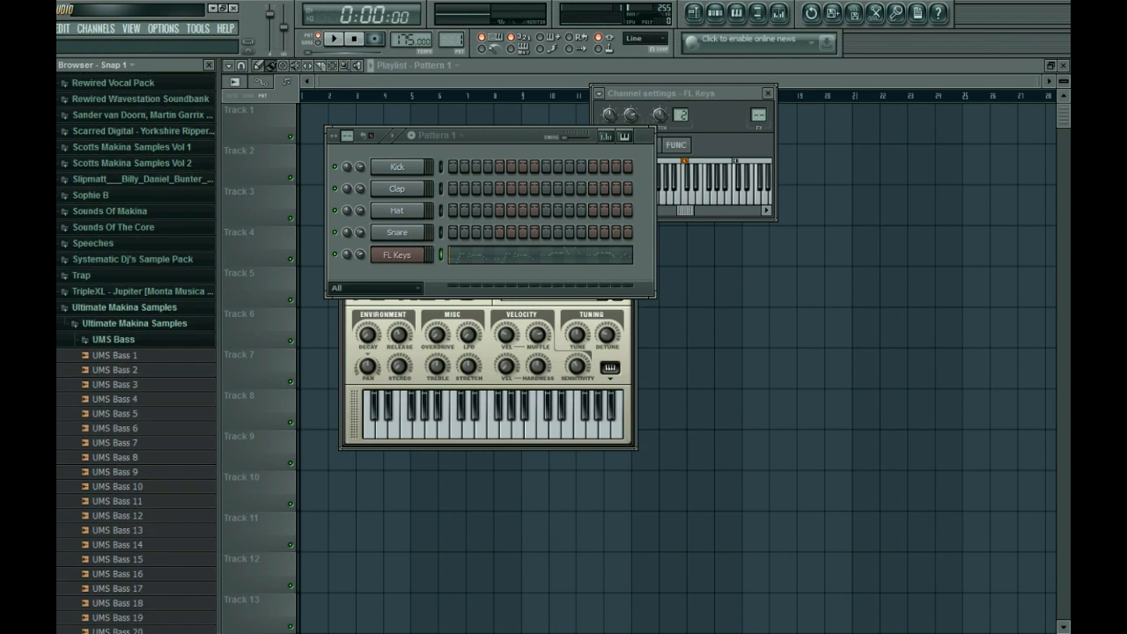
pyautogui.click(144, 343)
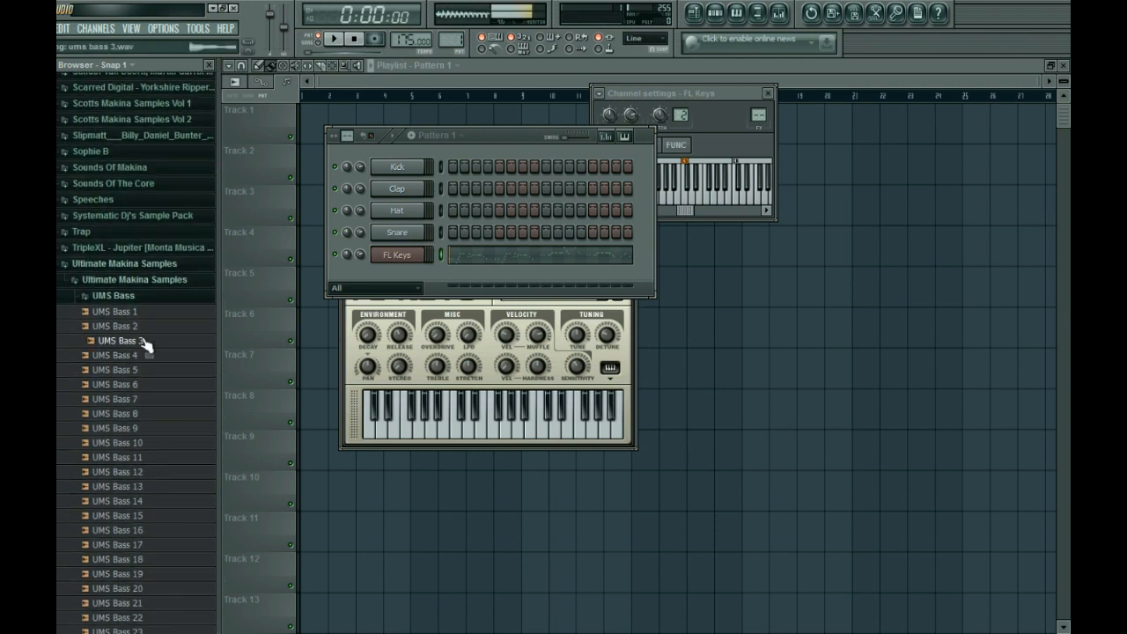
pyautogui.click(143, 355)
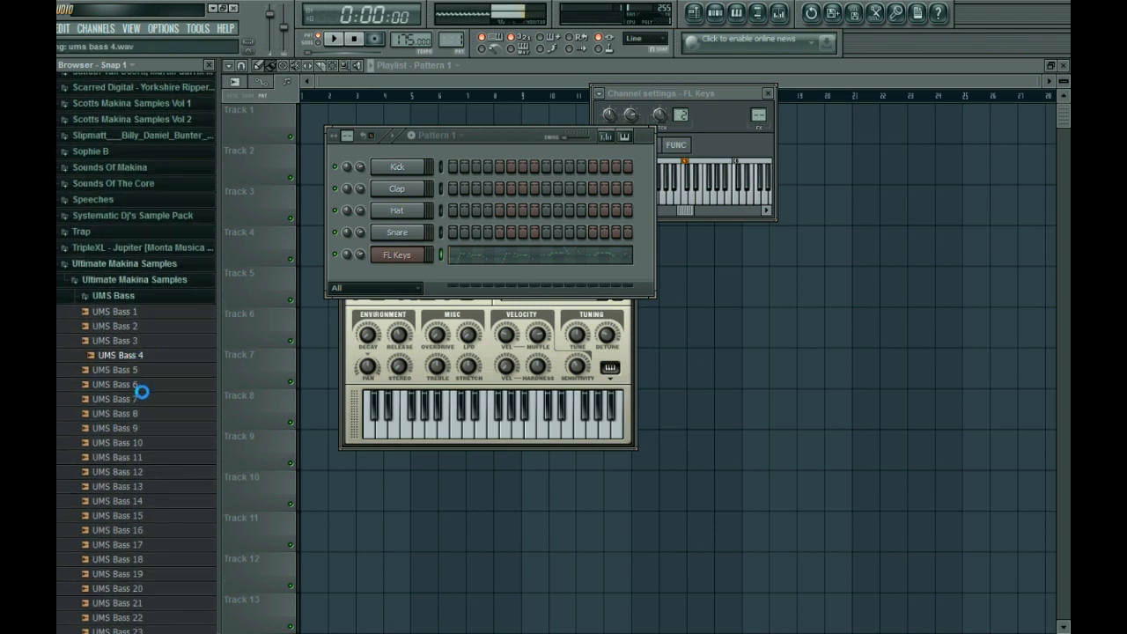
pyautogui.click(143, 397)
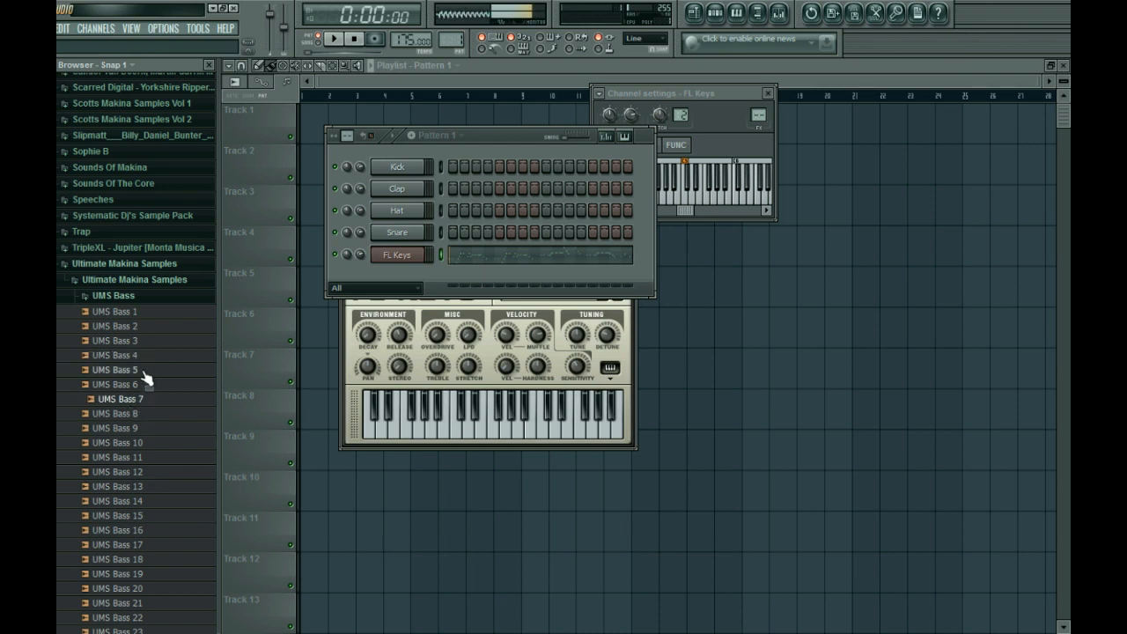
pyautogui.moveTo(141, 340); pyautogui.dragTo(394, 276)
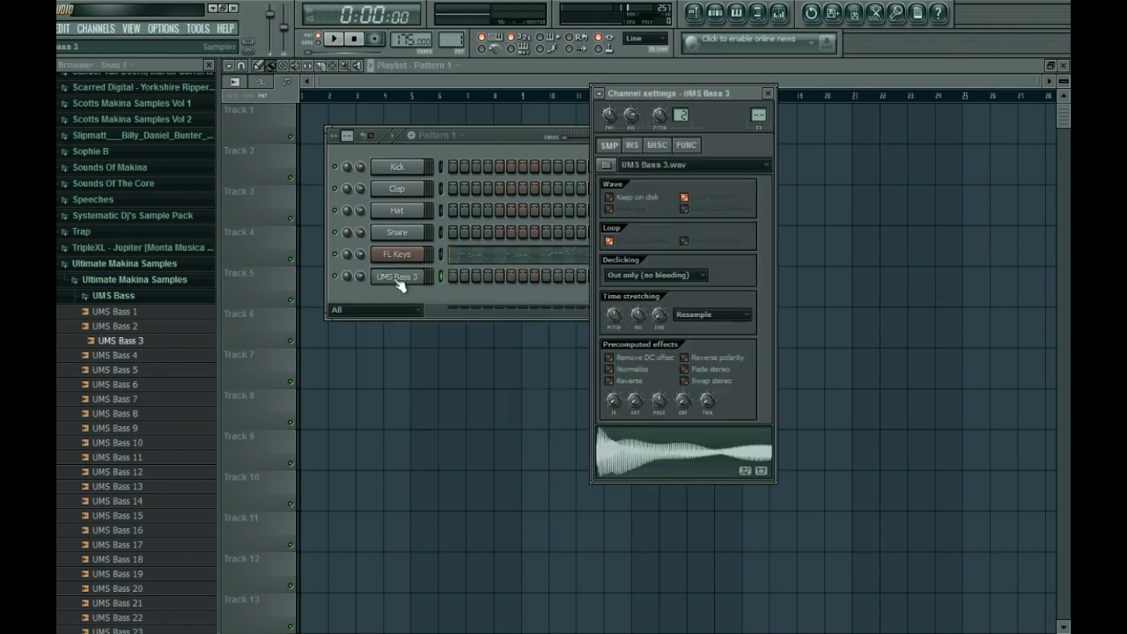
# Paste the cut bass-line notes into the piano roll of the UMS Bass 3 channel
pyautogui.rightClick(399, 280)
pyautogui.click(459, 277)
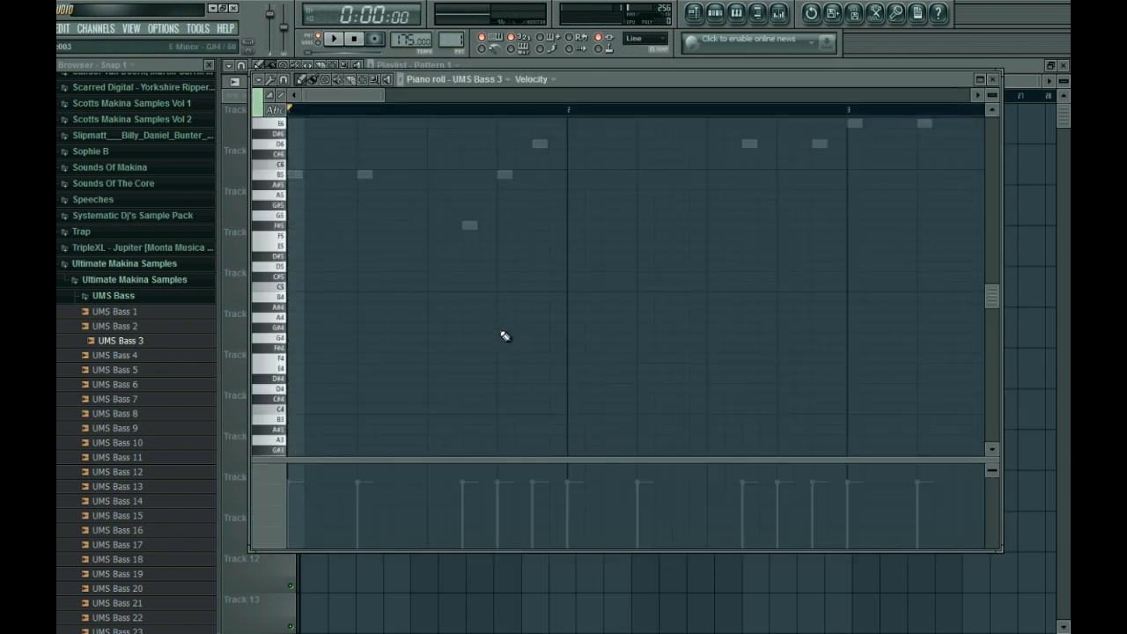
pyautogui.hotkey('ctrl', 'v')
pyautogui.scroll(-6, 562, 236)
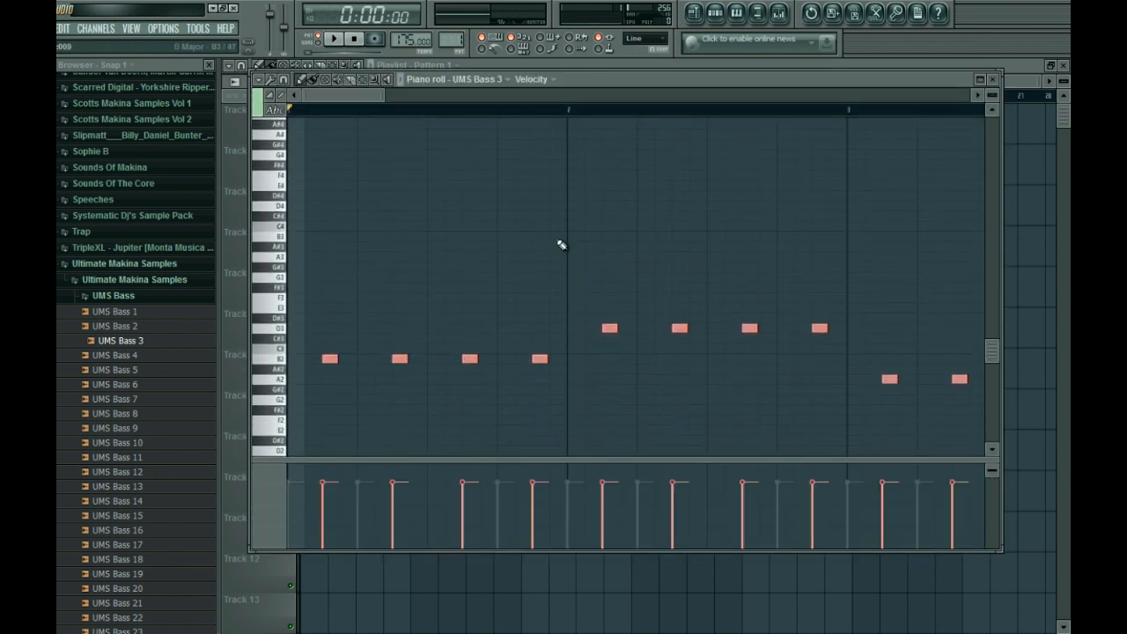
# Mute the FL Keys channel and play the UMS Bass 3 notes on their own from the piano roll
pyautogui.click(994, 80)
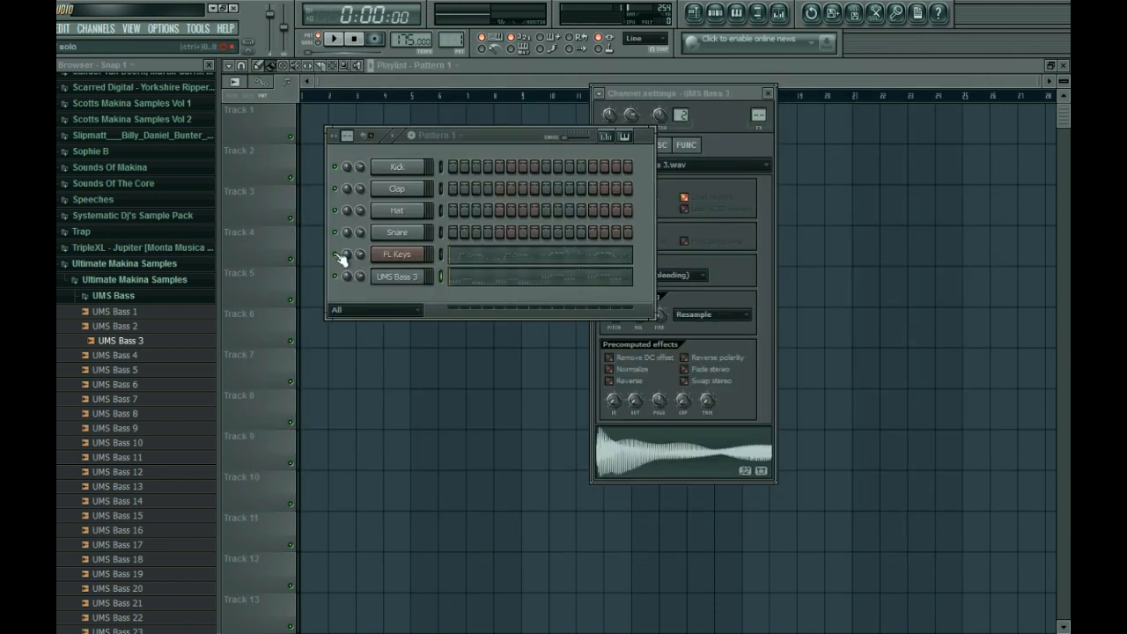
pyautogui.click(336, 254)
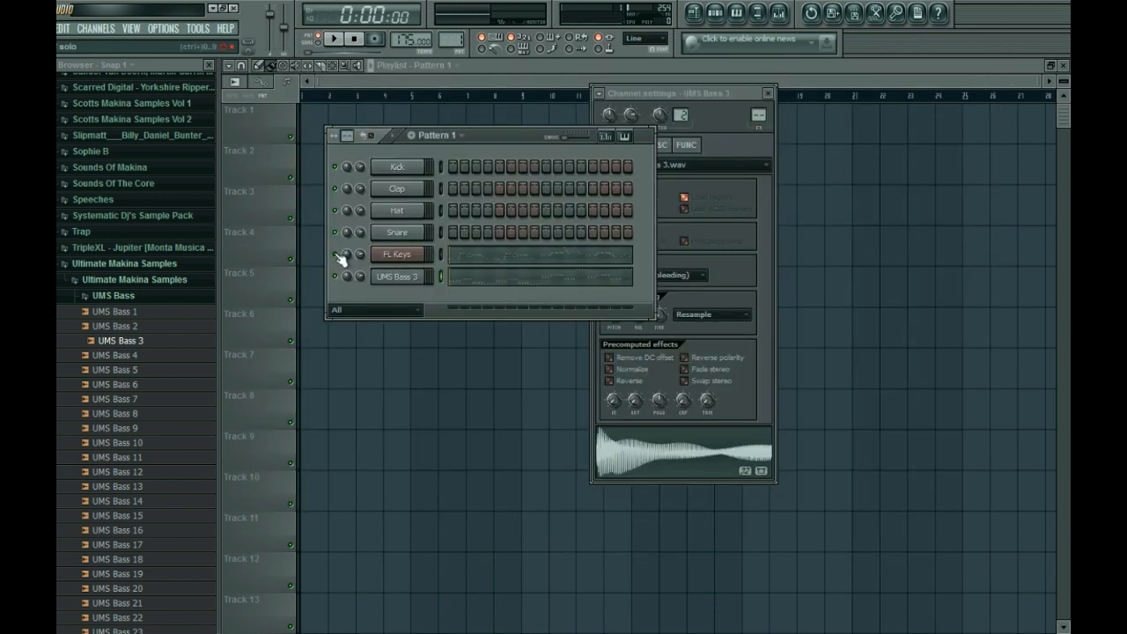
pyautogui.click(476, 290)
pyautogui.scroll(-2, 327, 291)
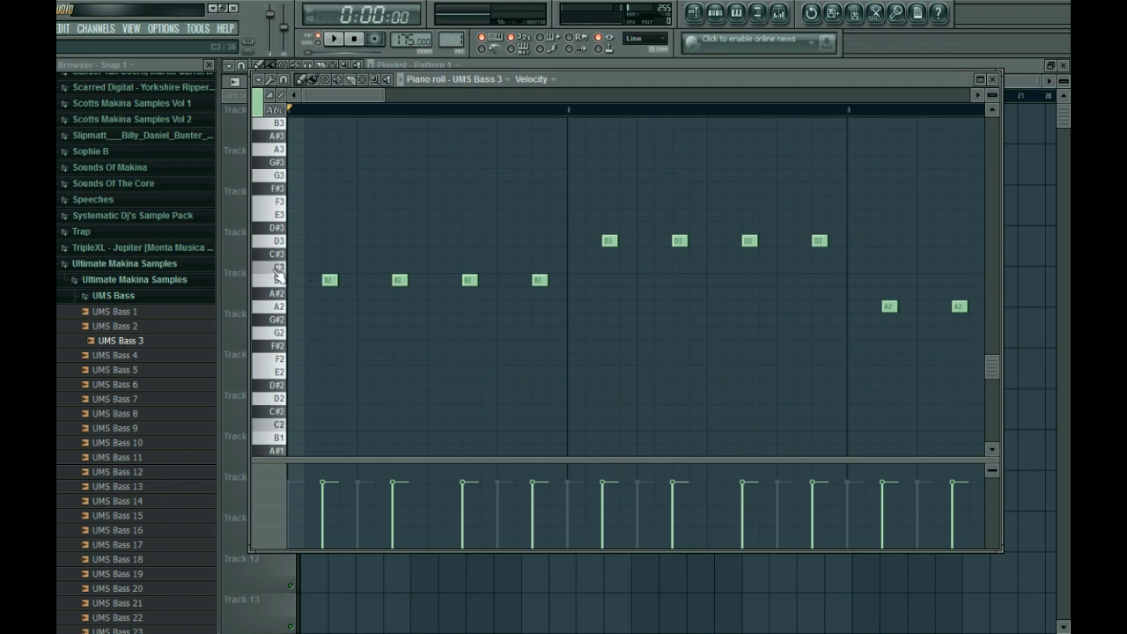
pyautogui.scroll(-4, 427, 293)
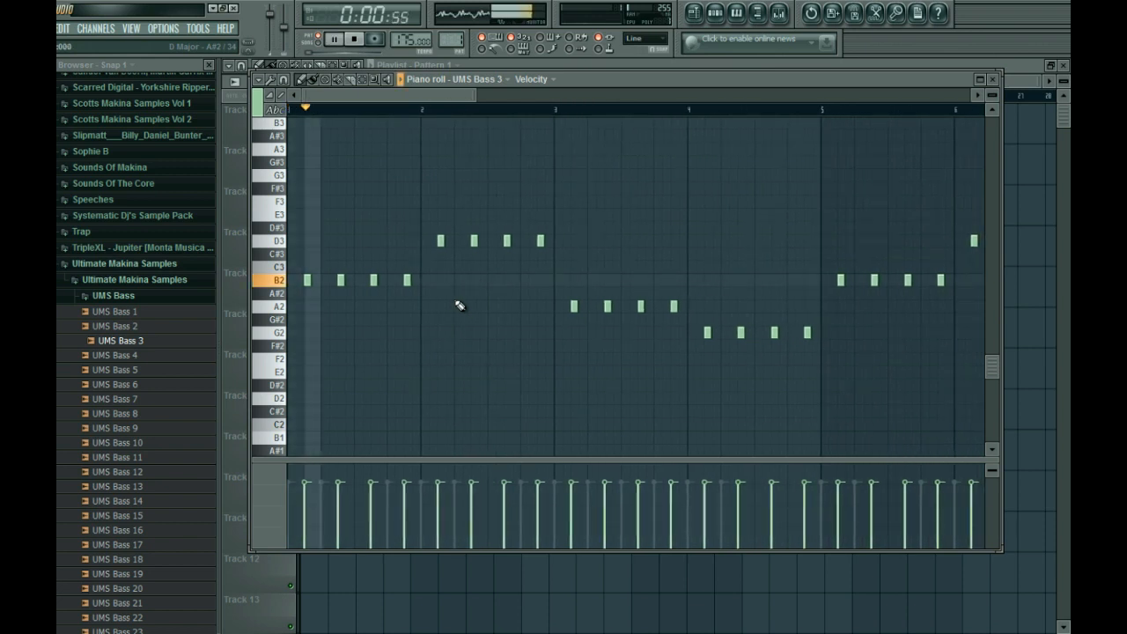
pyautogui.press('space')
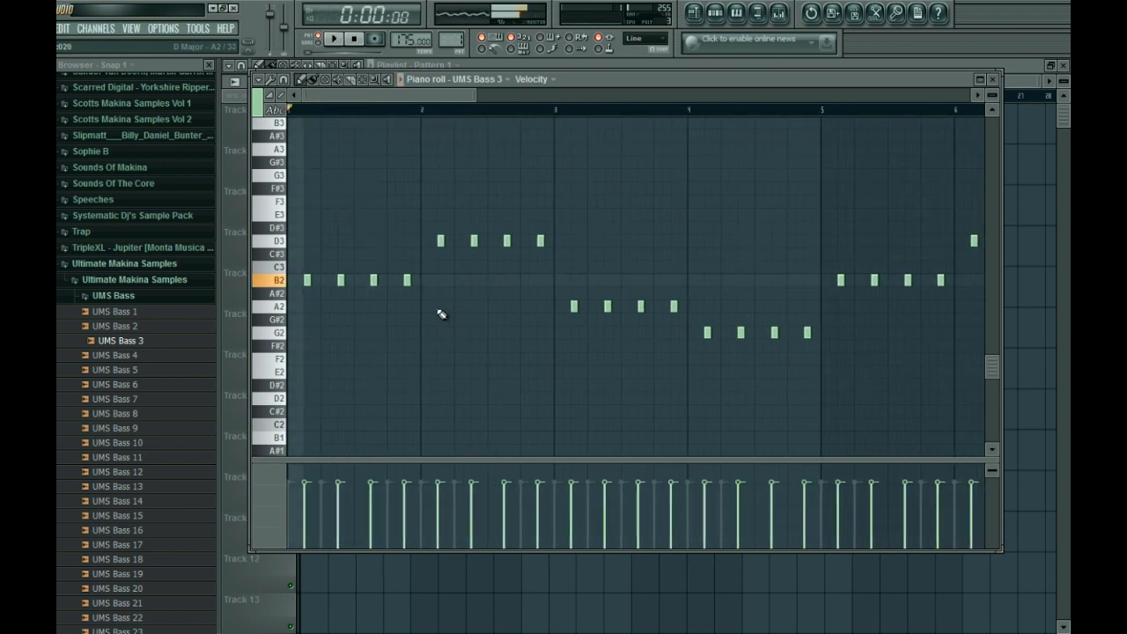
# Transpose all UMS Bass 3 notes up two octaves so the first notes sit on B4, and close the piano roll
pyautogui.scroll(8, 440, 310)
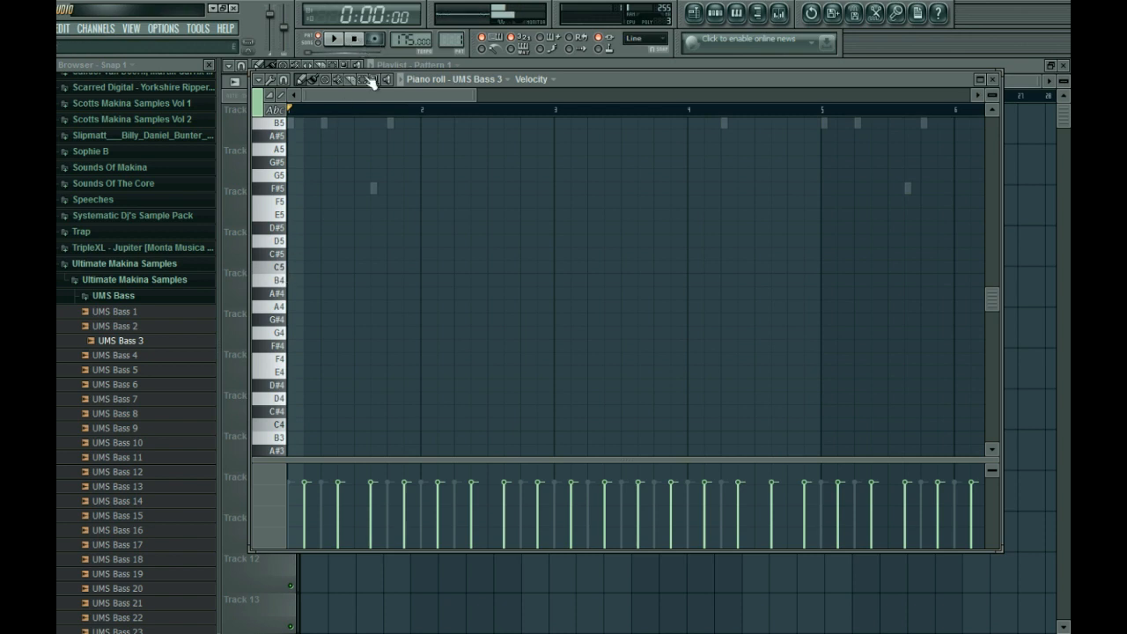
pyautogui.scroll(-7, 417, 231)
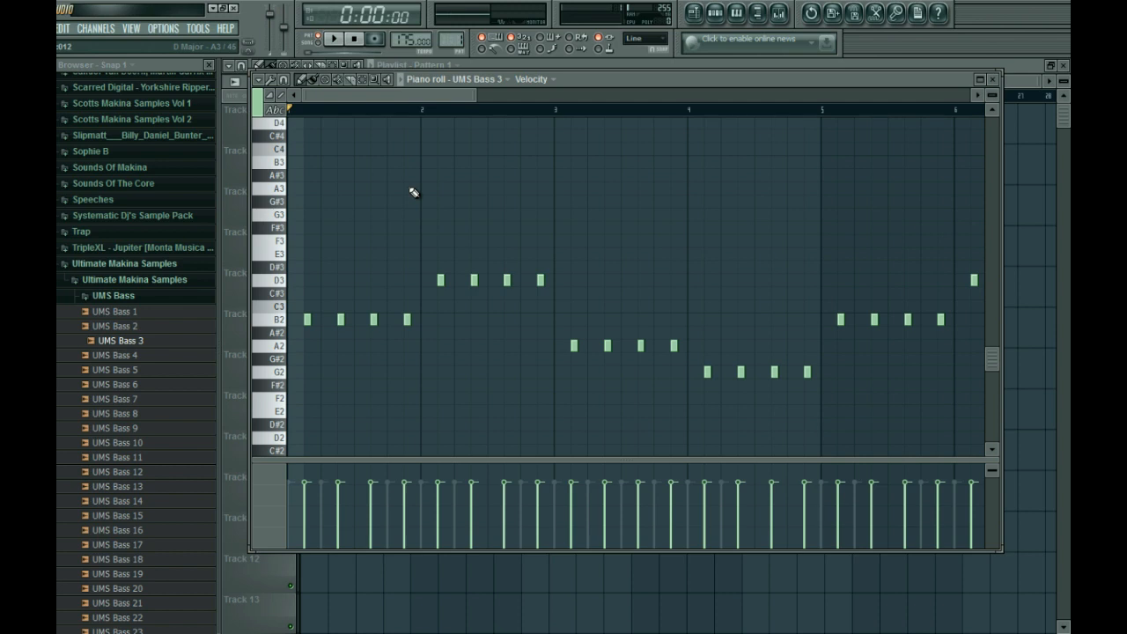
pyautogui.scroll(1, 414, 192)
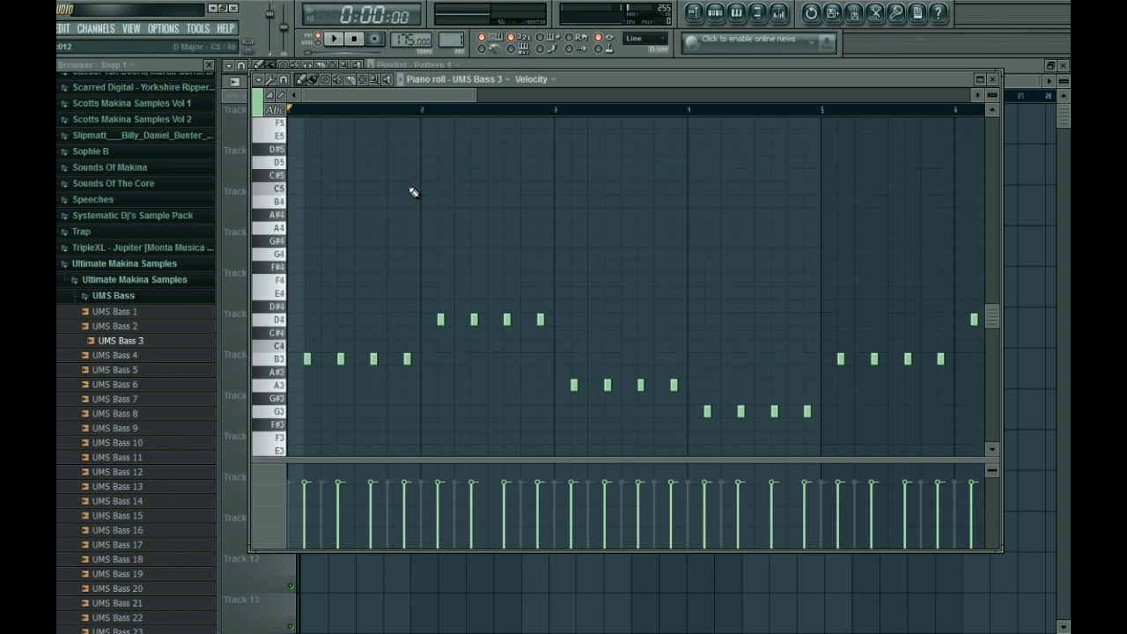
pyautogui.hotkey('ctrl', 'Up')
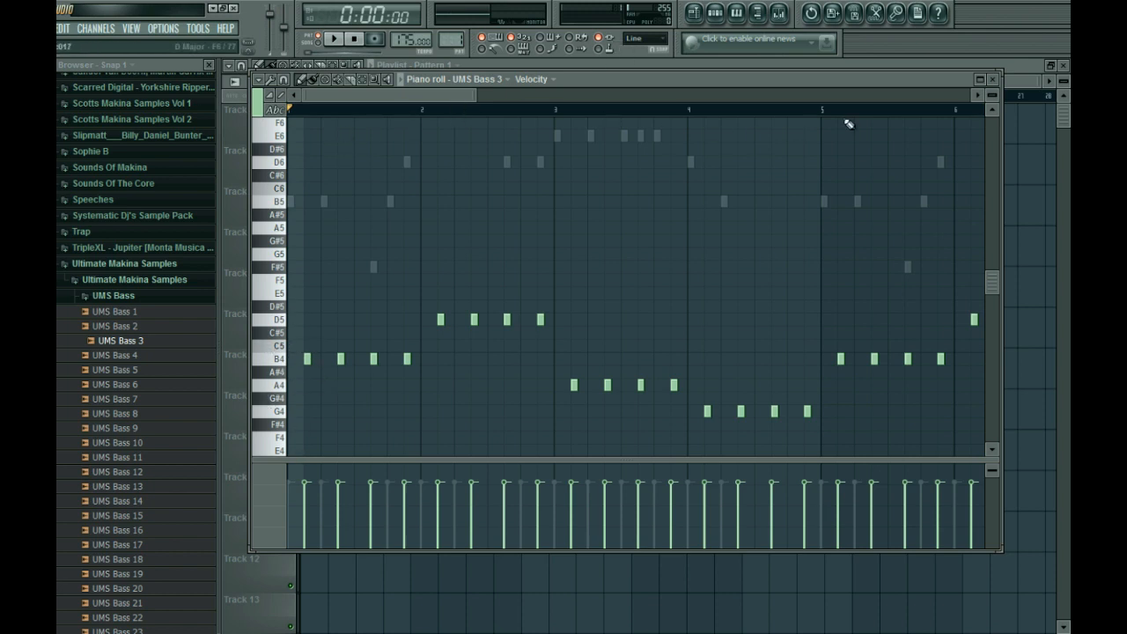
pyautogui.click(995, 81)
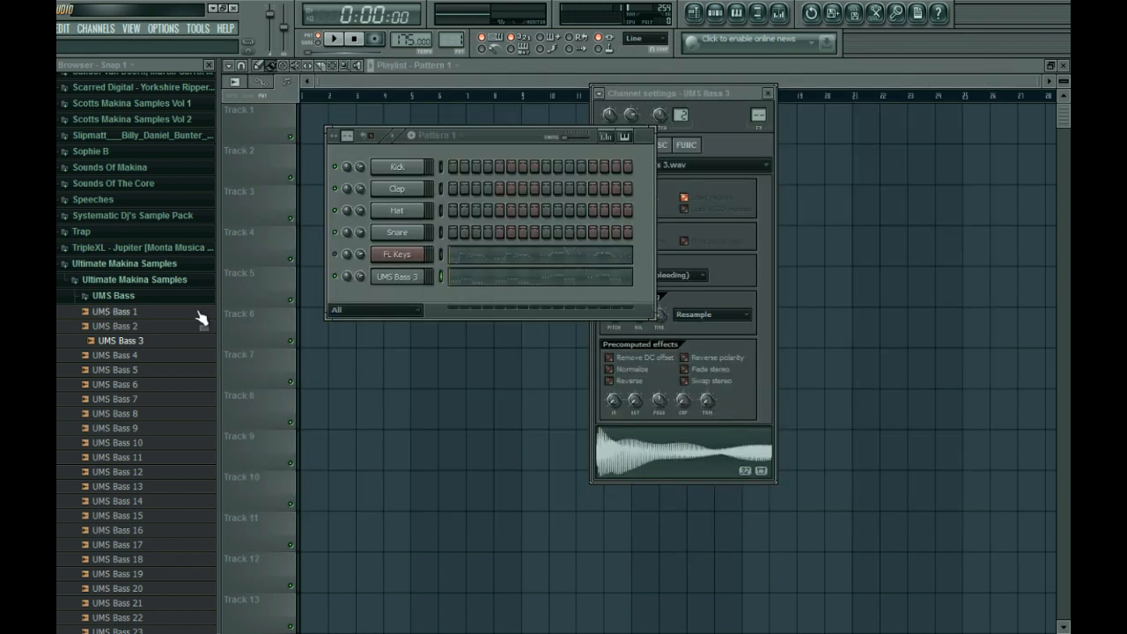
# Bring up the UMS Bass 3 channel settings and play the transposed bass line
pyautogui.click(400, 278)
pyautogui.click(401, 278)
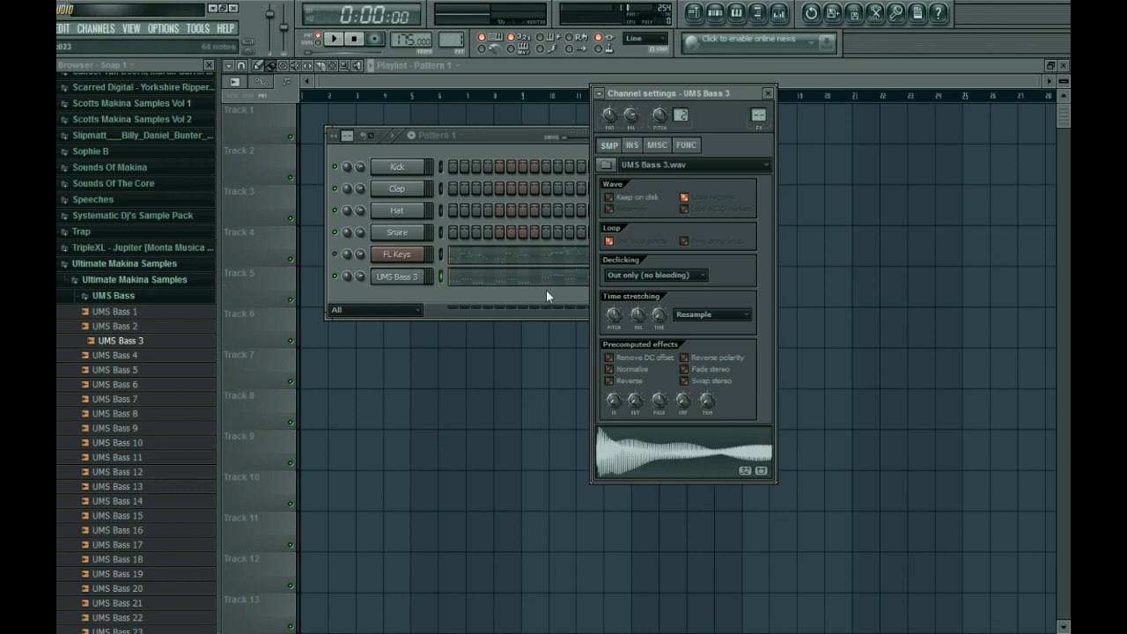
pyautogui.press('space')
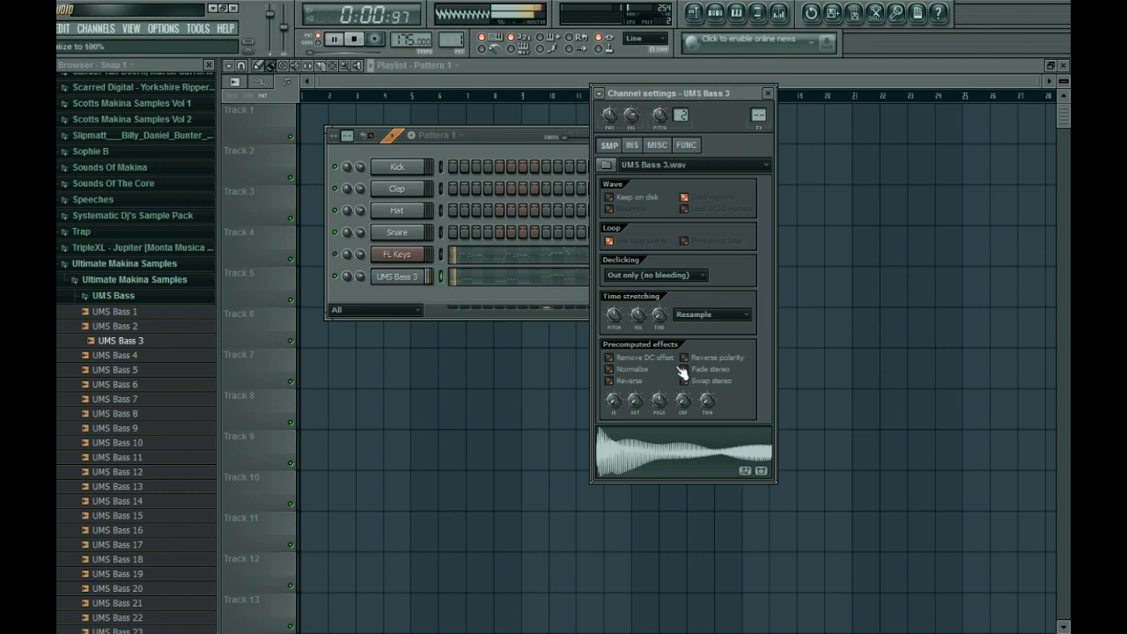
pyautogui.press('space')
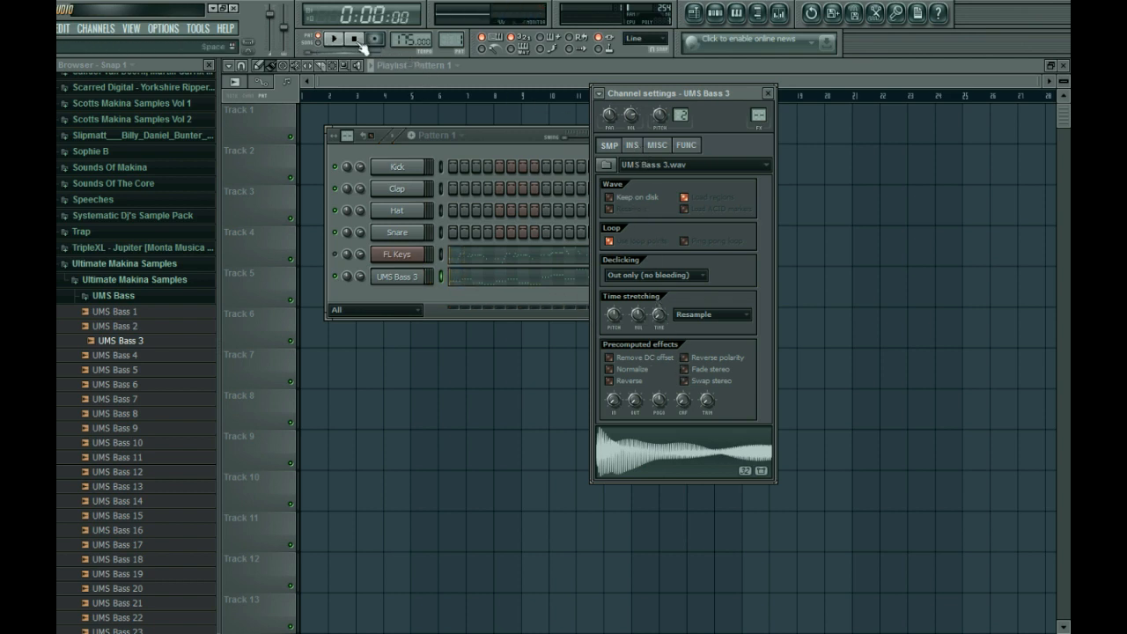
# Enable the volume envelope of UMS Bass 3 and reduce its attack to the minimum while the bass plays
pyautogui.click(632, 146)
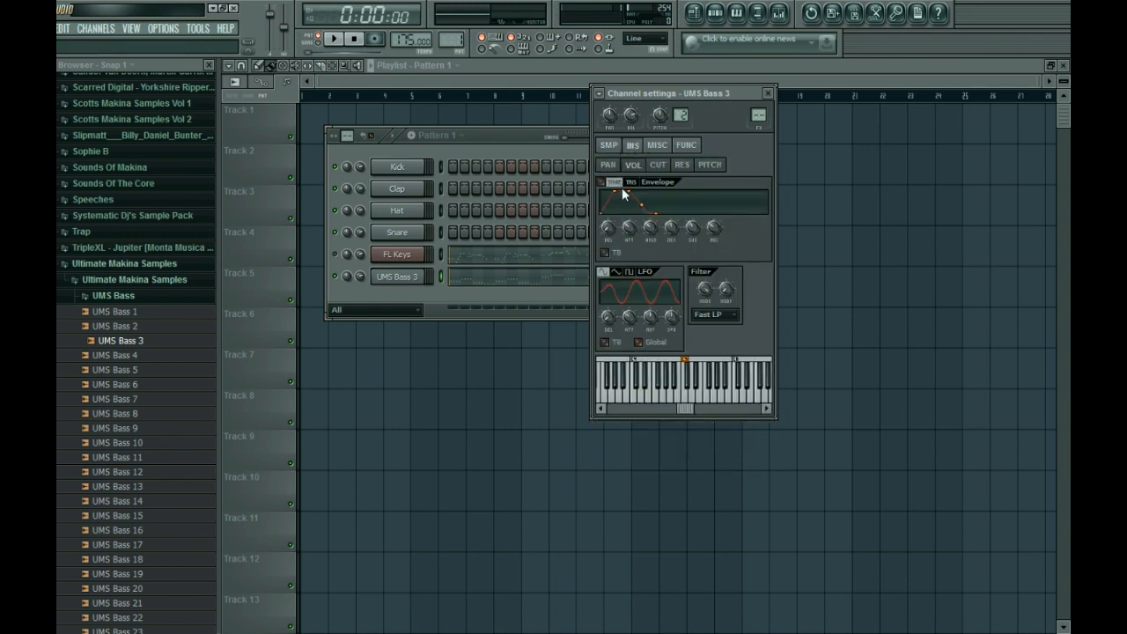
pyautogui.click(397, 277)
pyautogui.click(397, 276)
pyautogui.click(609, 146)
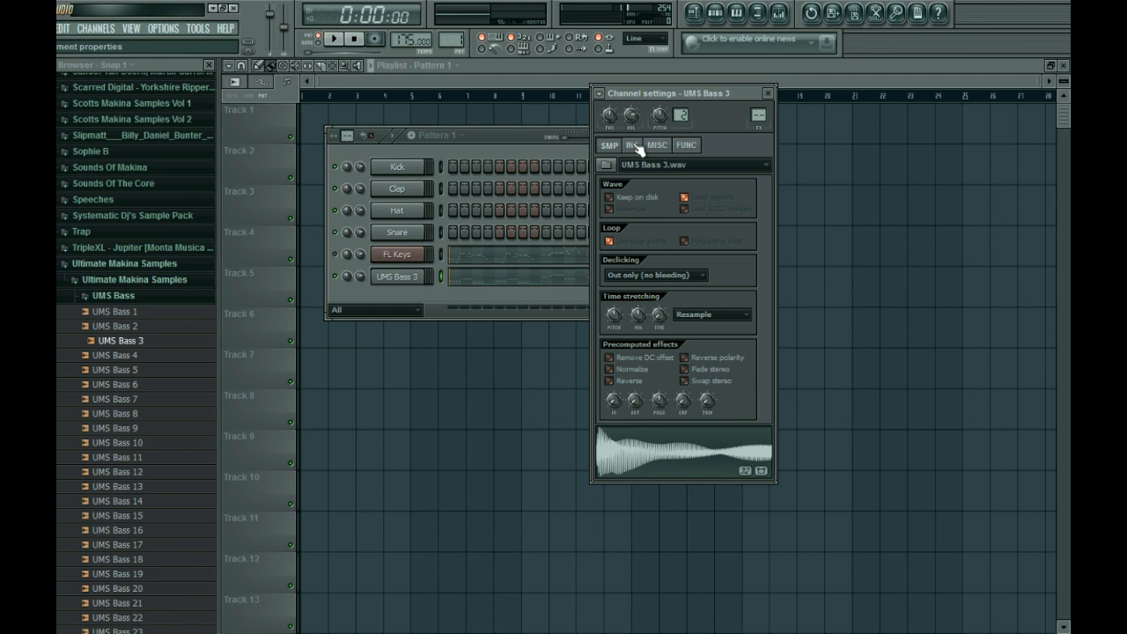
pyautogui.click(632, 146)
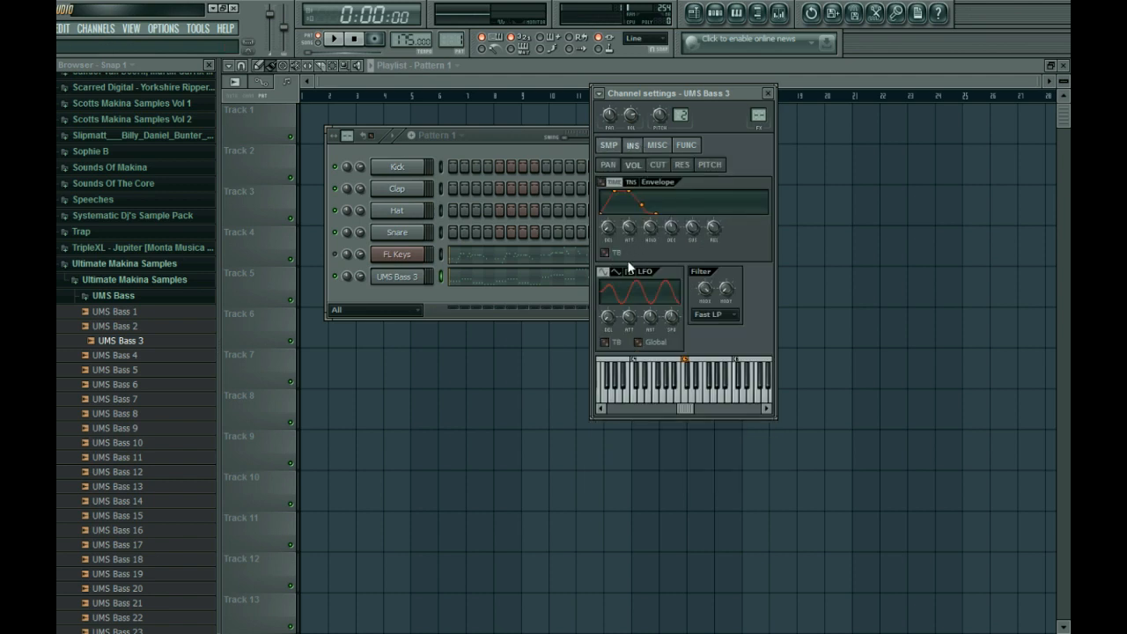
pyautogui.press('space')
pyautogui.moveTo(629, 229); pyautogui.dragTo(629, 260)
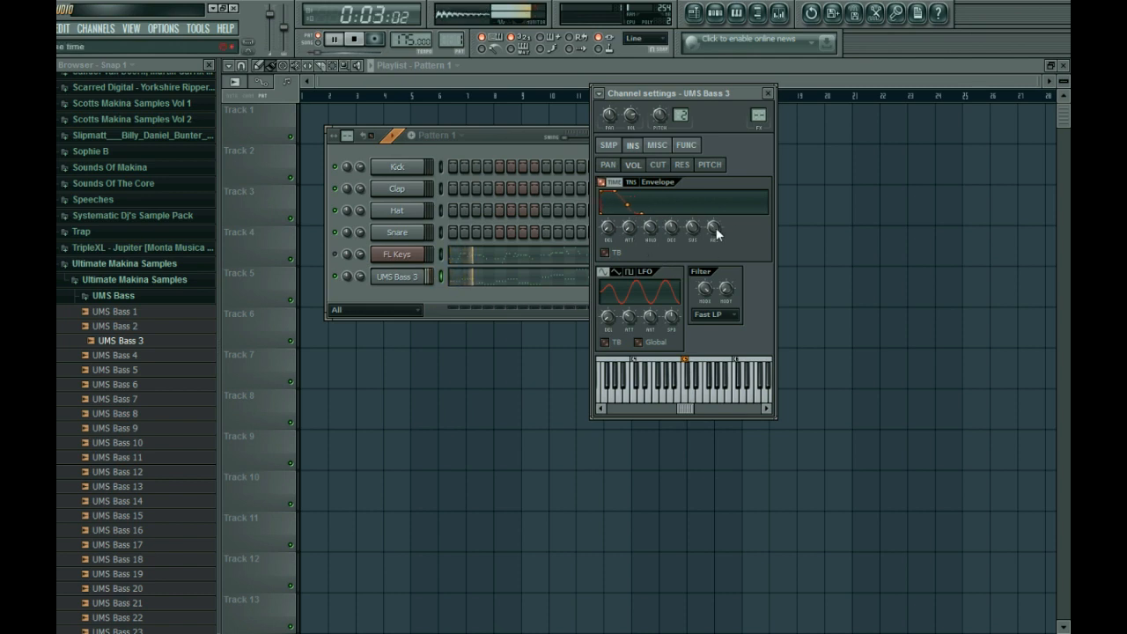
# Fine-tune the volume envelope's release by ear to a short tail on the bass notes, and stop playback
pyautogui.moveTo(716, 231); pyautogui.dragTo(716, 243)
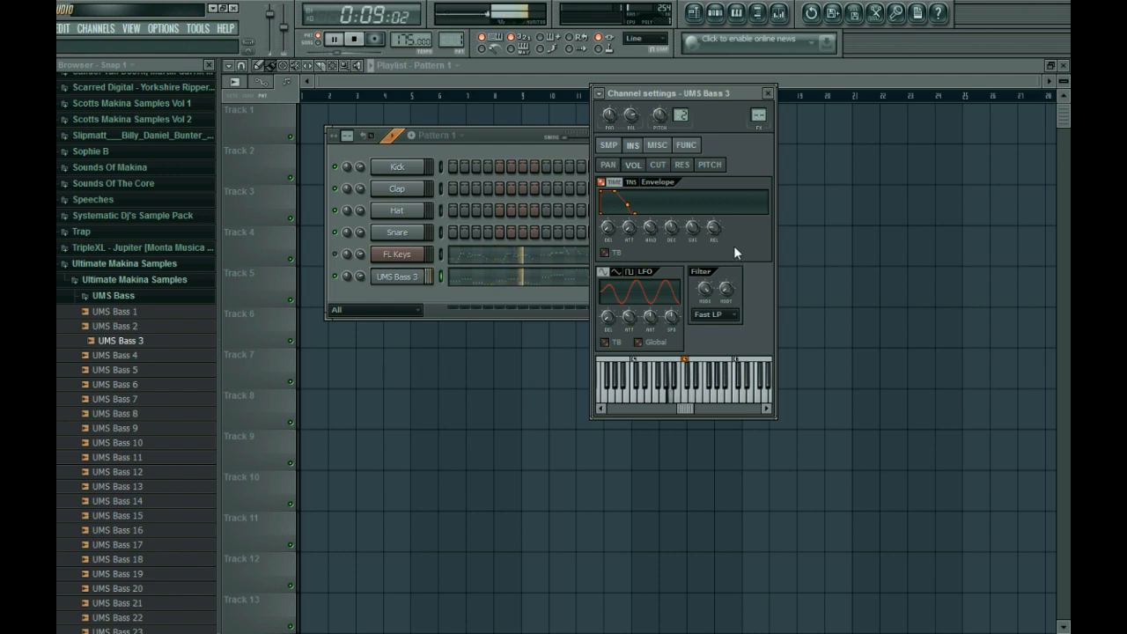
pyautogui.moveTo(717, 226); pyautogui.dragTo(717, 233)
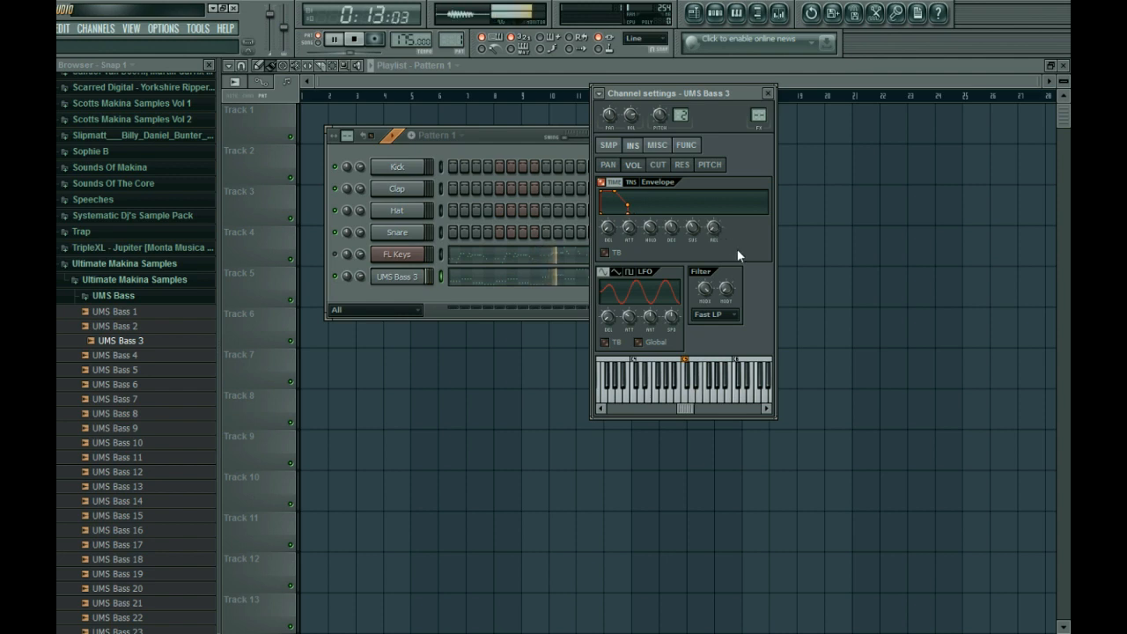
pyautogui.moveTo(716, 226); pyautogui.dragTo(716, 219)
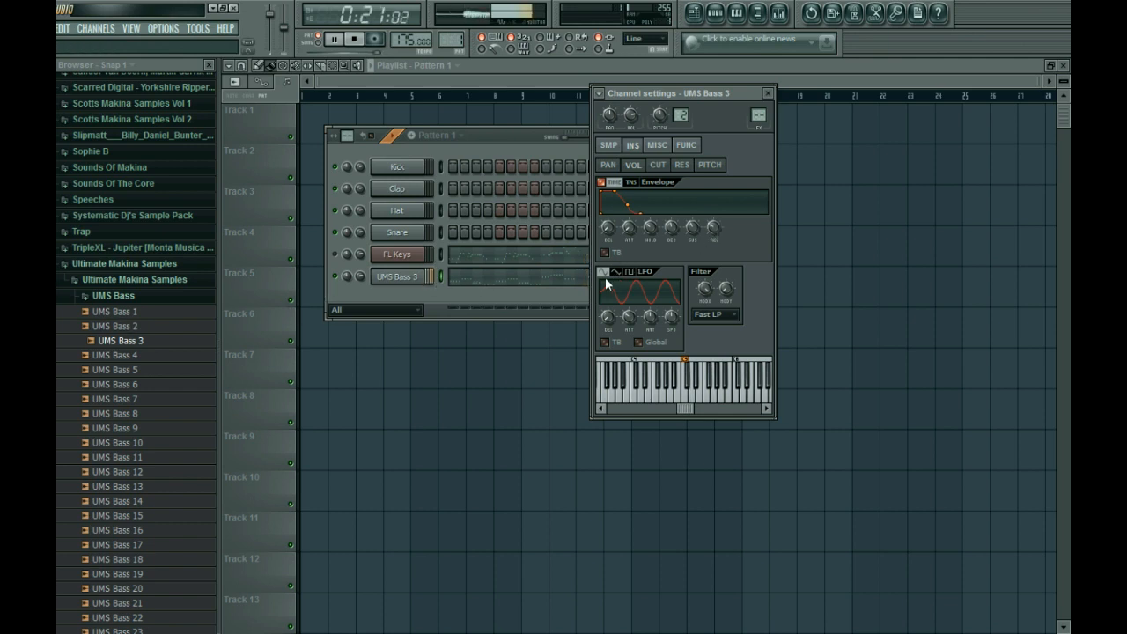
pyautogui.moveTo(719, 228); pyautogui.dragTo(720, 224)
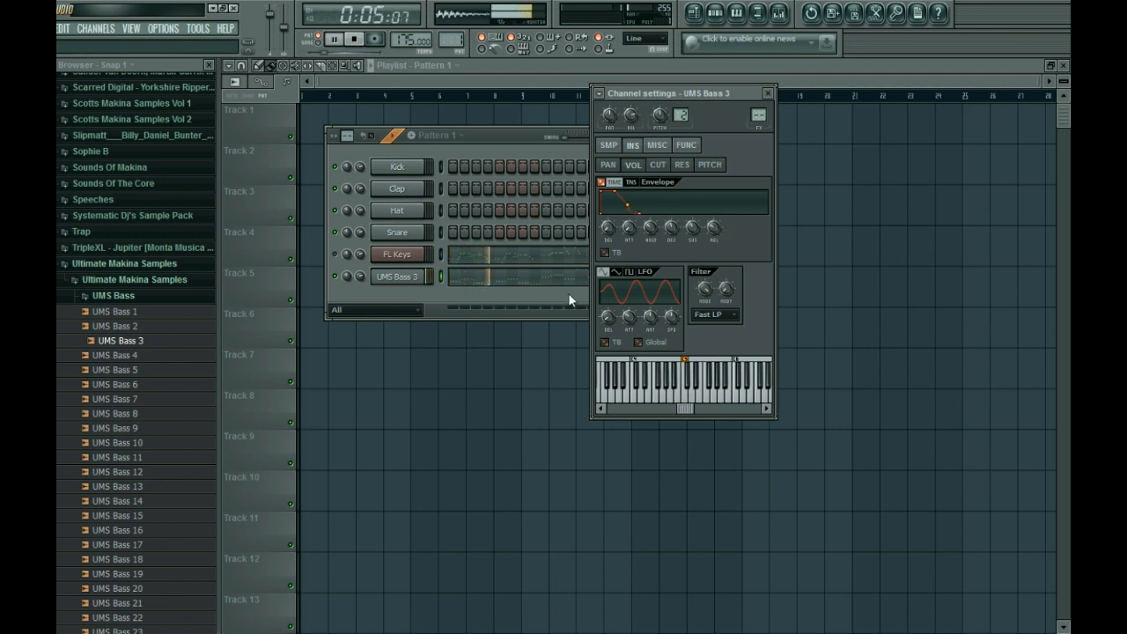
pyautogui.press('space')
# Unmute the FL Keys channel and play the melody together with the bass line
pyautogui.click(497, 304)
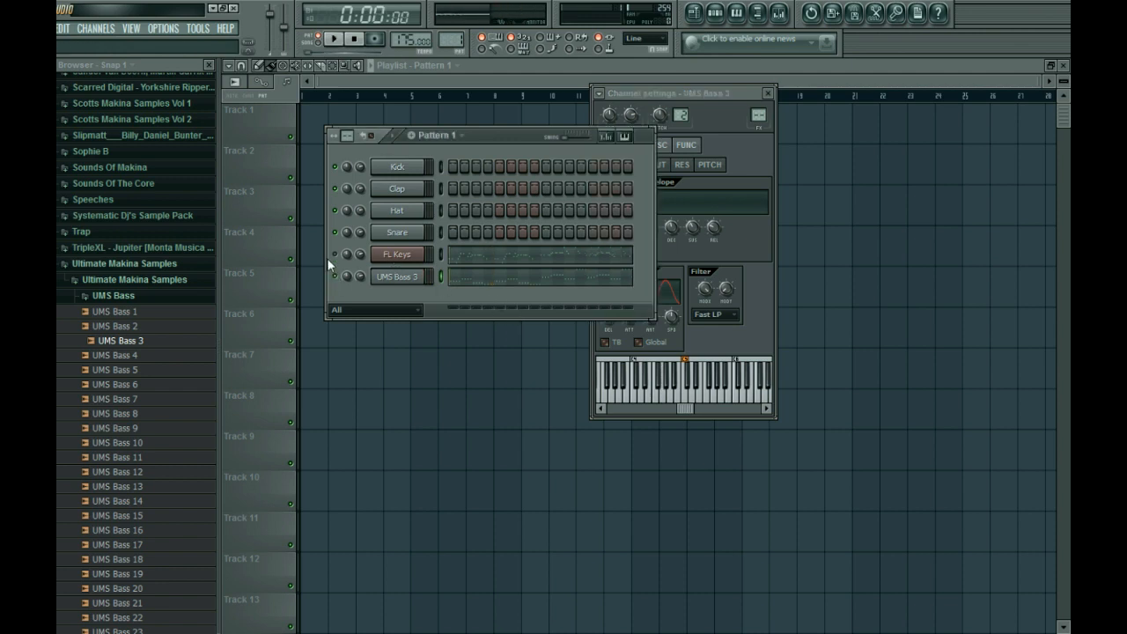
pyautogui.press('space')
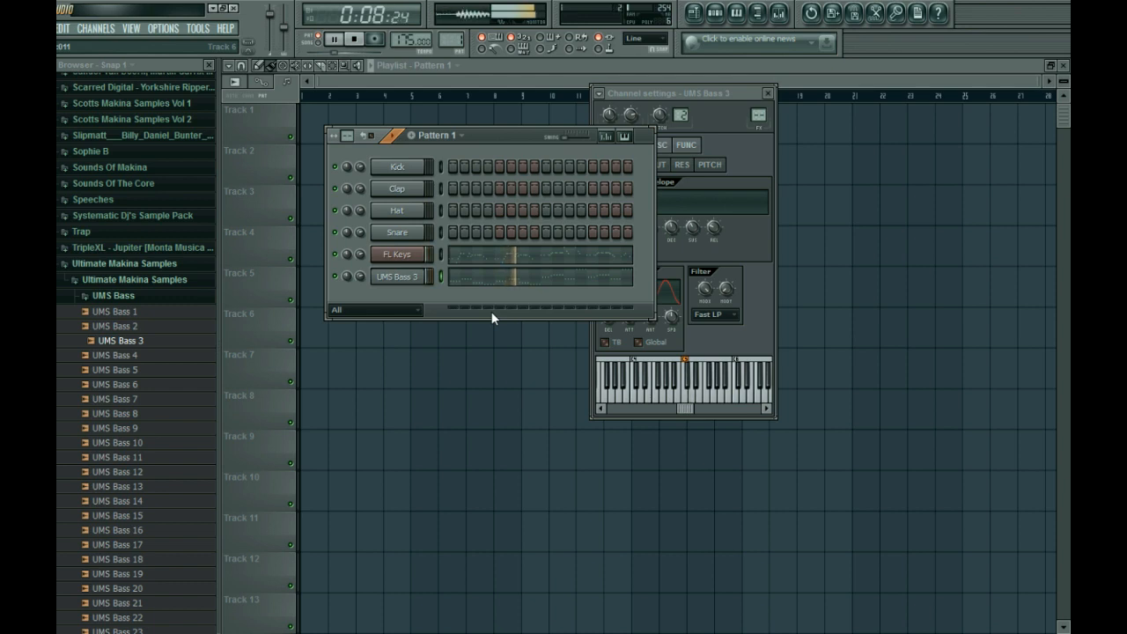
pyautogui.press('space')
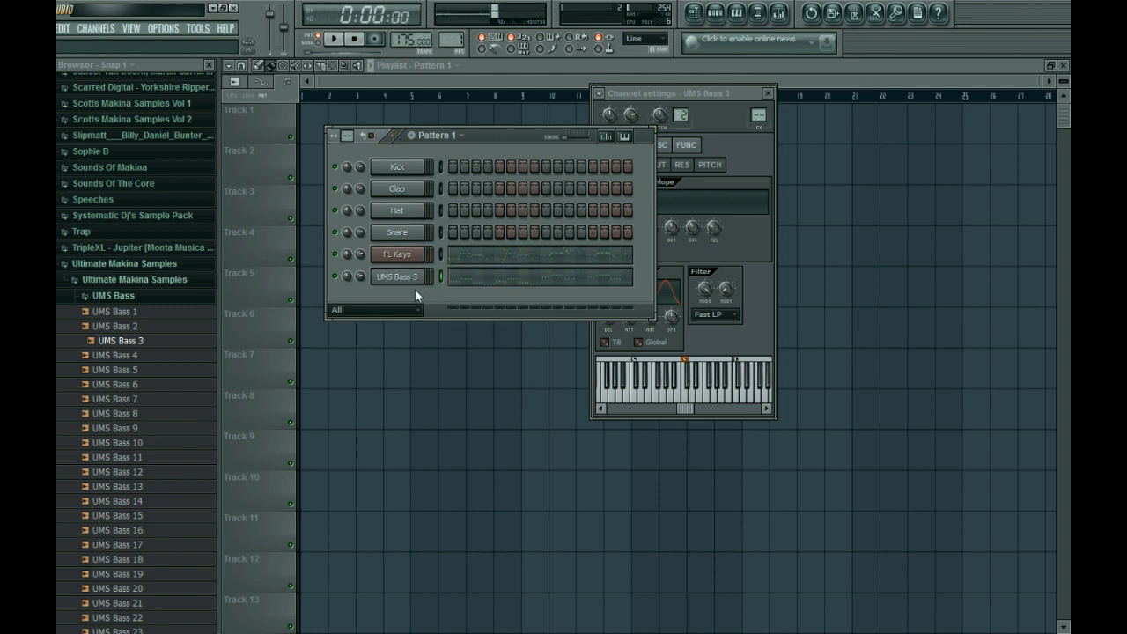
# Add a reFX Nexus channel and move the melody notes from FL Keys onto it by cutting and pasting
pyautogui.click(395, 252)
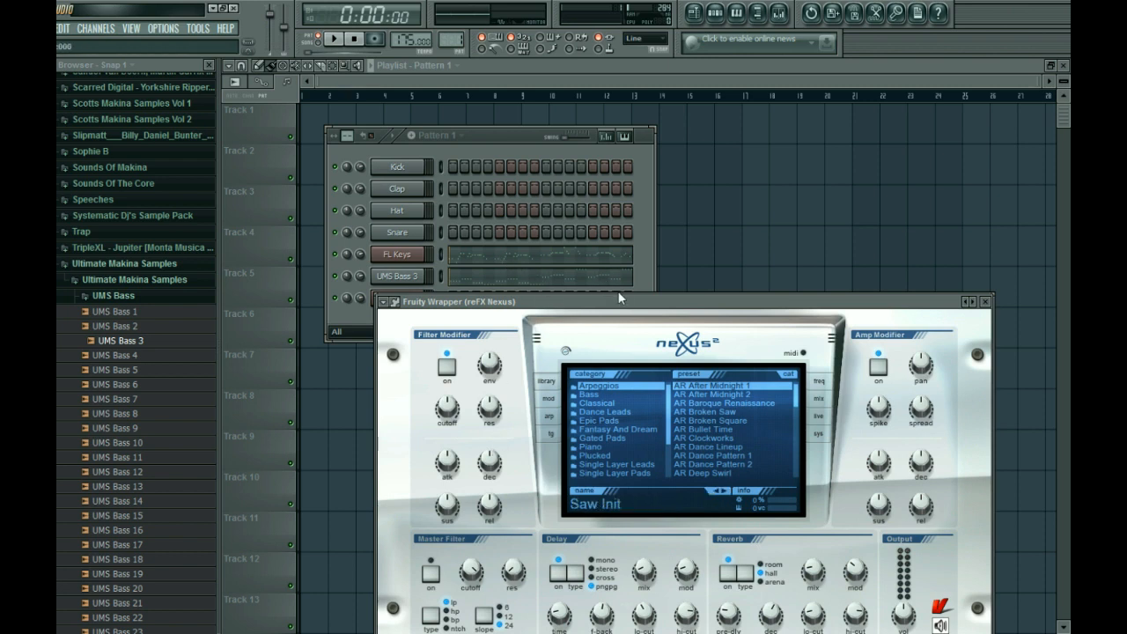
pyautogui.click(644, 279)
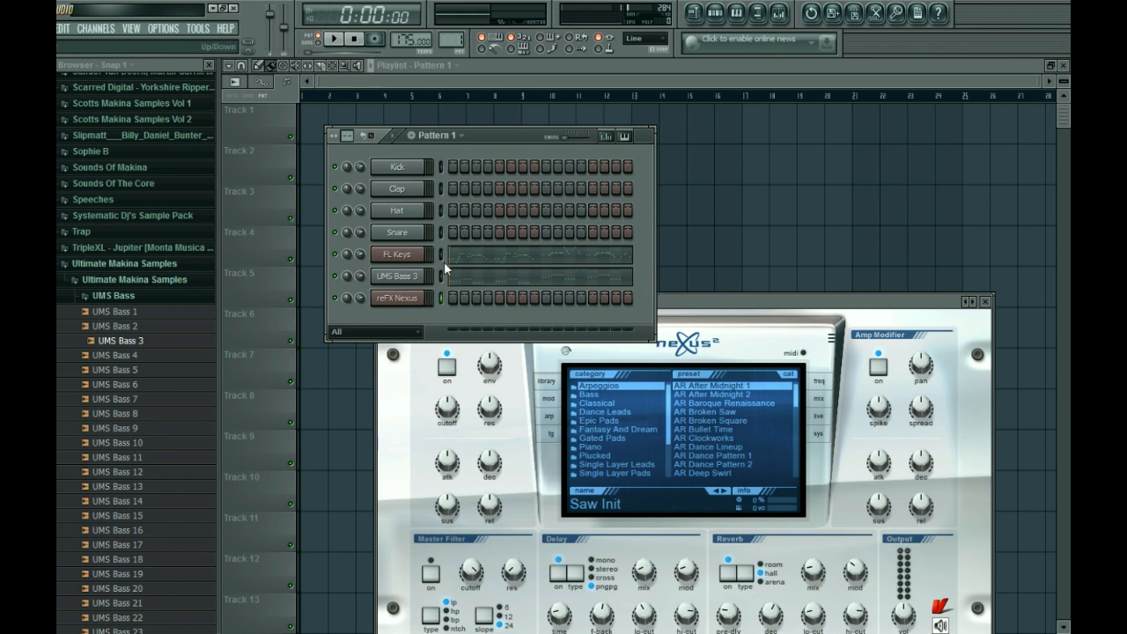
pyautogui.hotkey('ctrl', 'x')
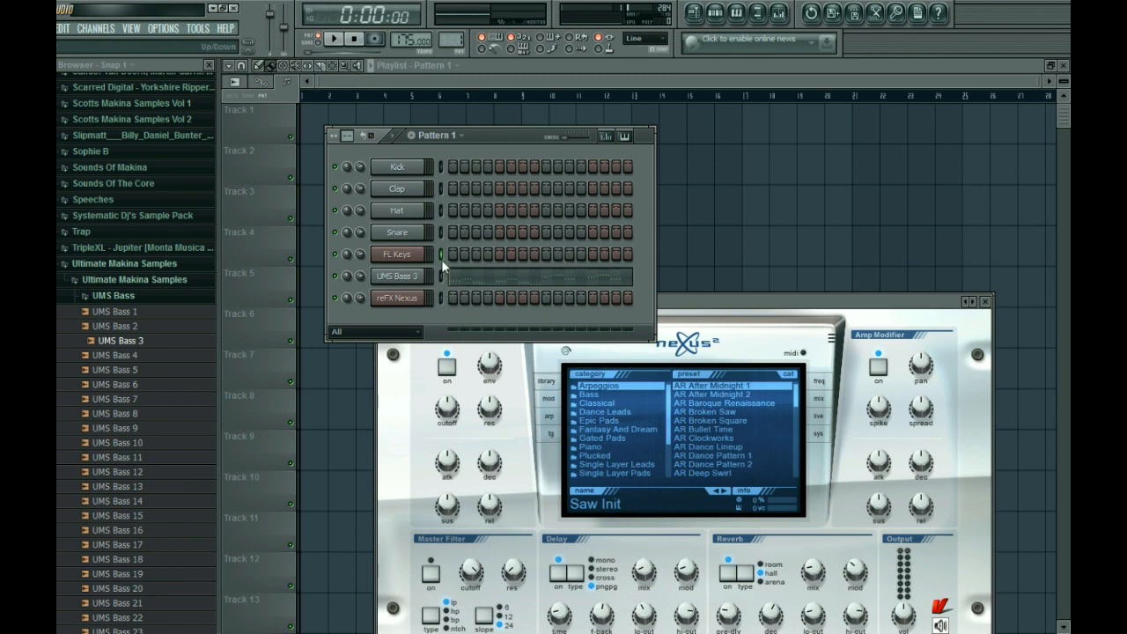
pyautogui.hotkey('ctrl', 'v')
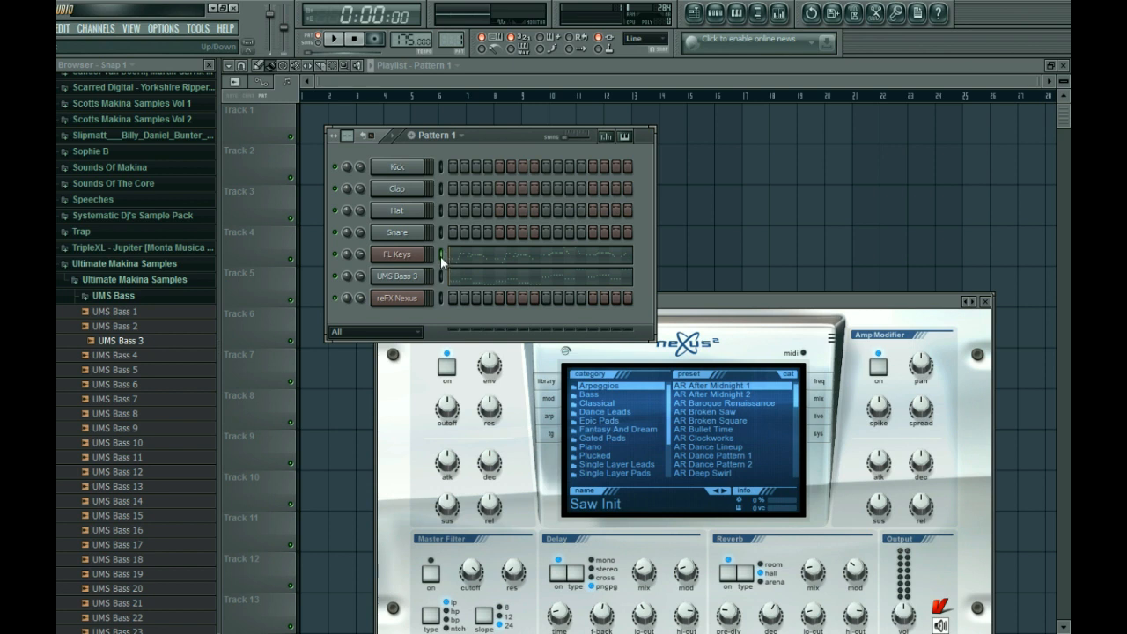
pyautogui.hotkey('ctrl', 'z')
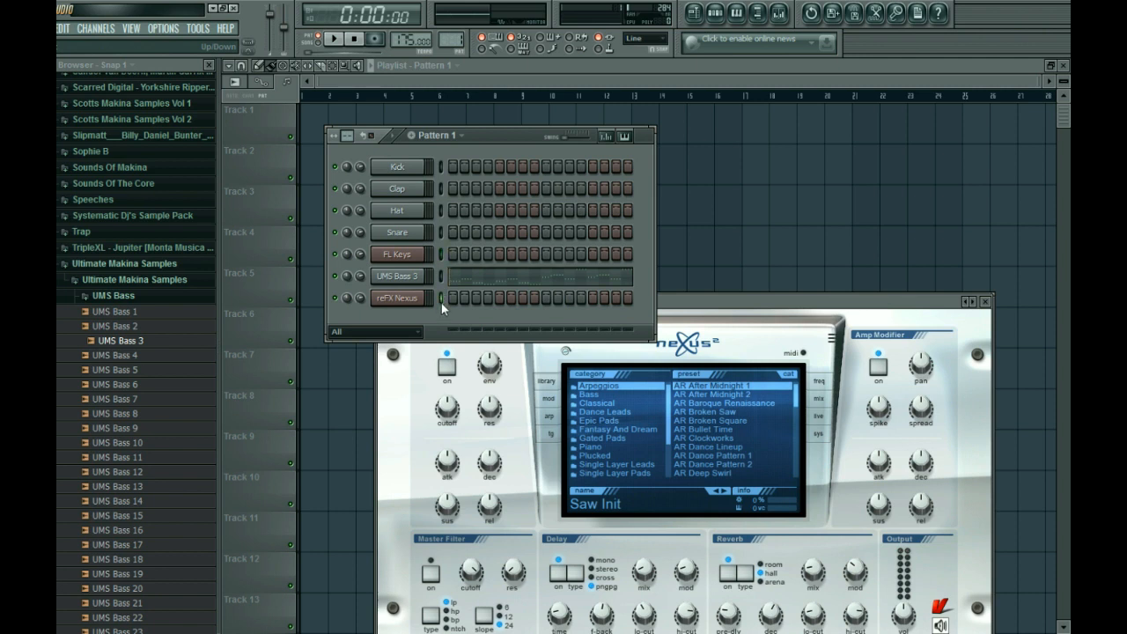
pyautogui.hotkey('ctrl', 'v')
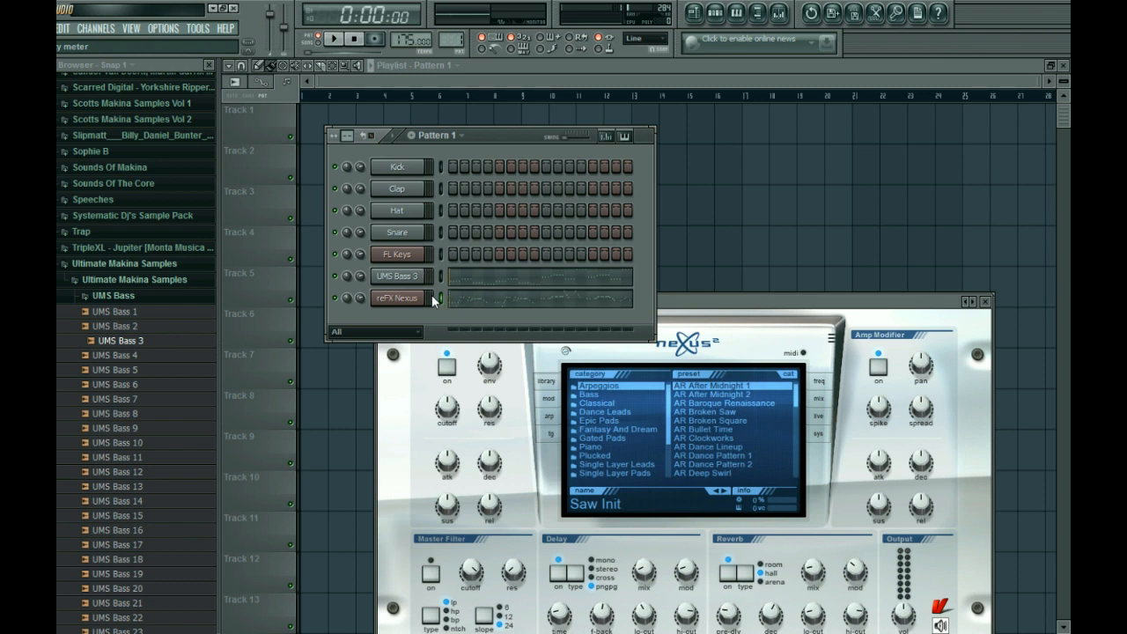
# Mute the UMS Bass 3 and FL Keys channels and play the reFX Nexus melody alone
pyautogui.click(335, 275)
pyautogui.click(335, 255)
pyautogui.press('space')
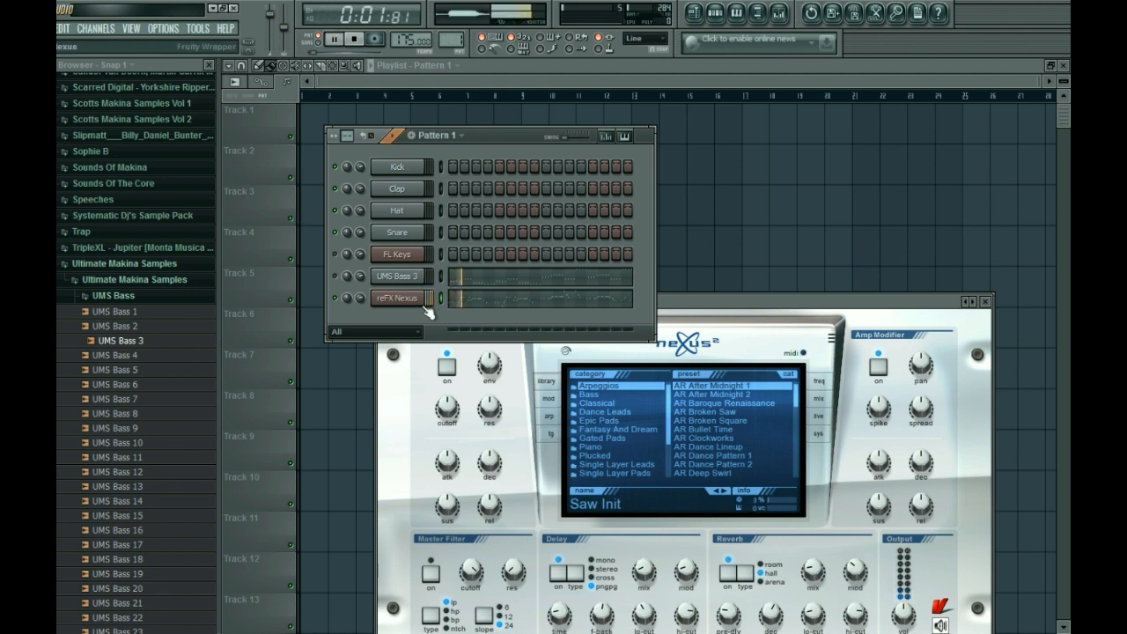
pyautogui.press('space')
# Move the reFX Nexus window fully into view and load the LD Accelerator preset from the Dance Leads category
pyautogui.click(412, 302)
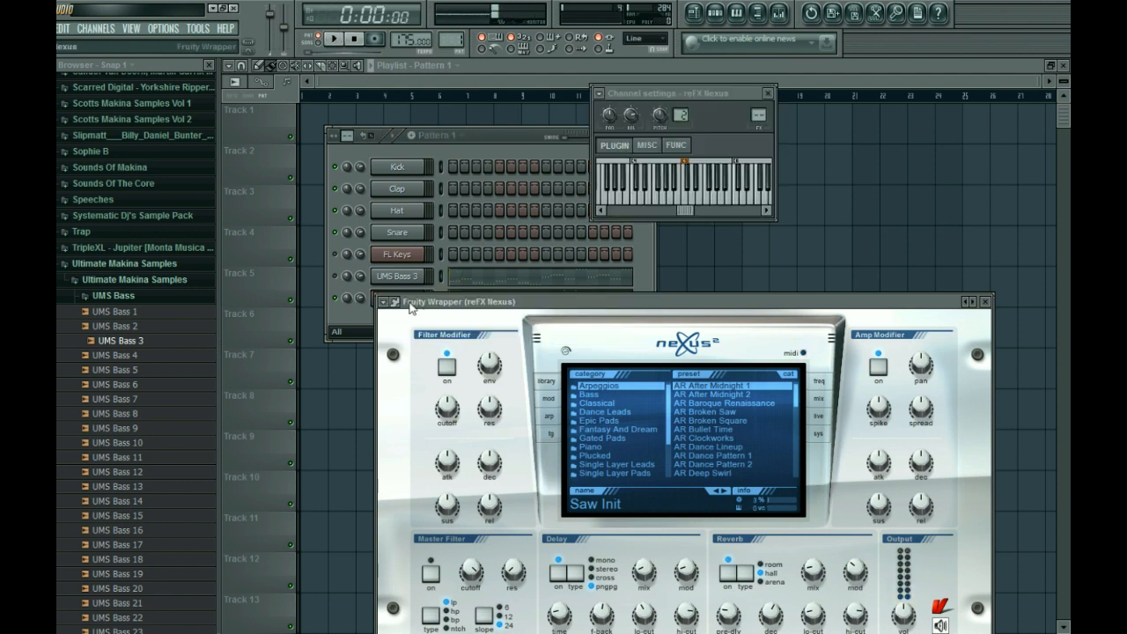
pyautogui.moveTo(789, 312); pyautogui.dragTo(781, 178)
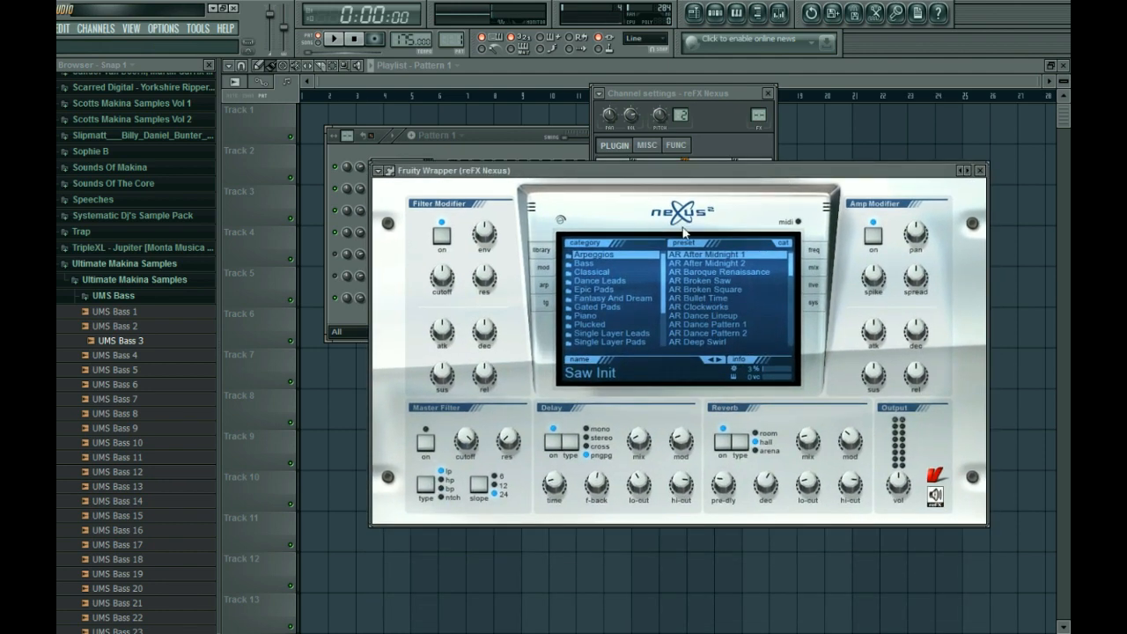
pyautogui.click(622, 280)
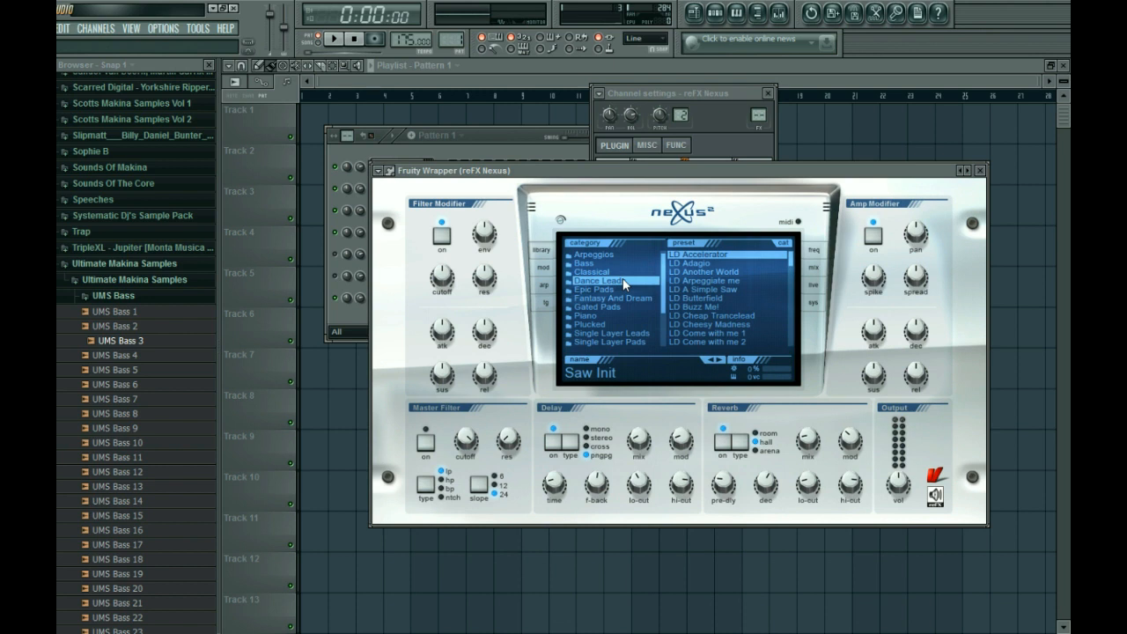
pyautogui.click(737, 255)
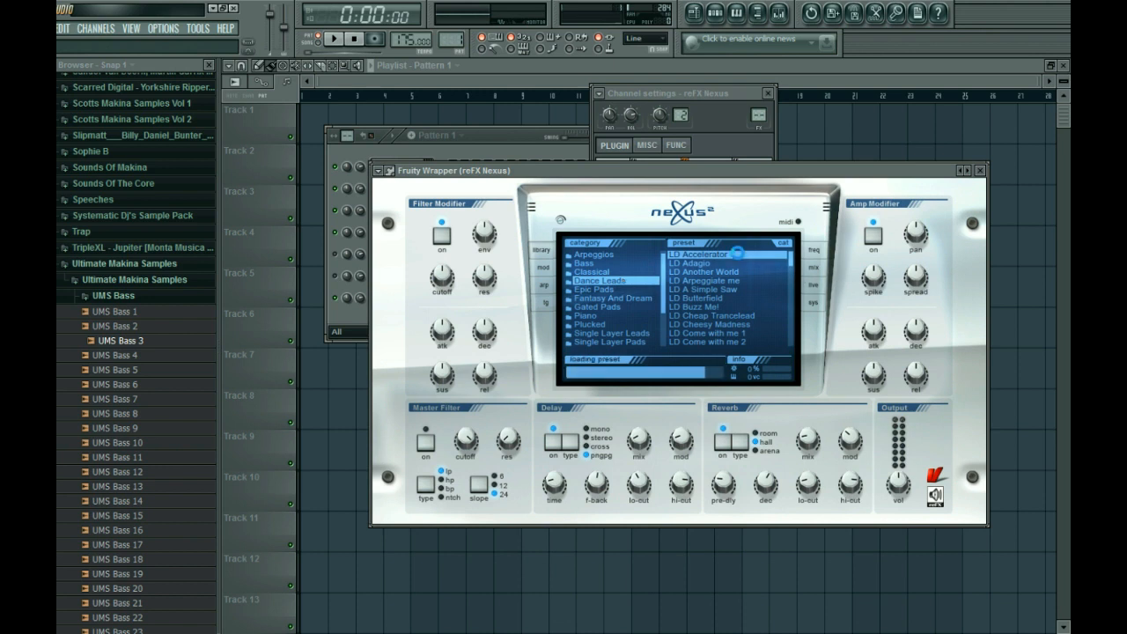
# Play the melody with LD Accelerator and try the LD Dancecore 1 preset from Dance Leads
pyautogui.press('space')
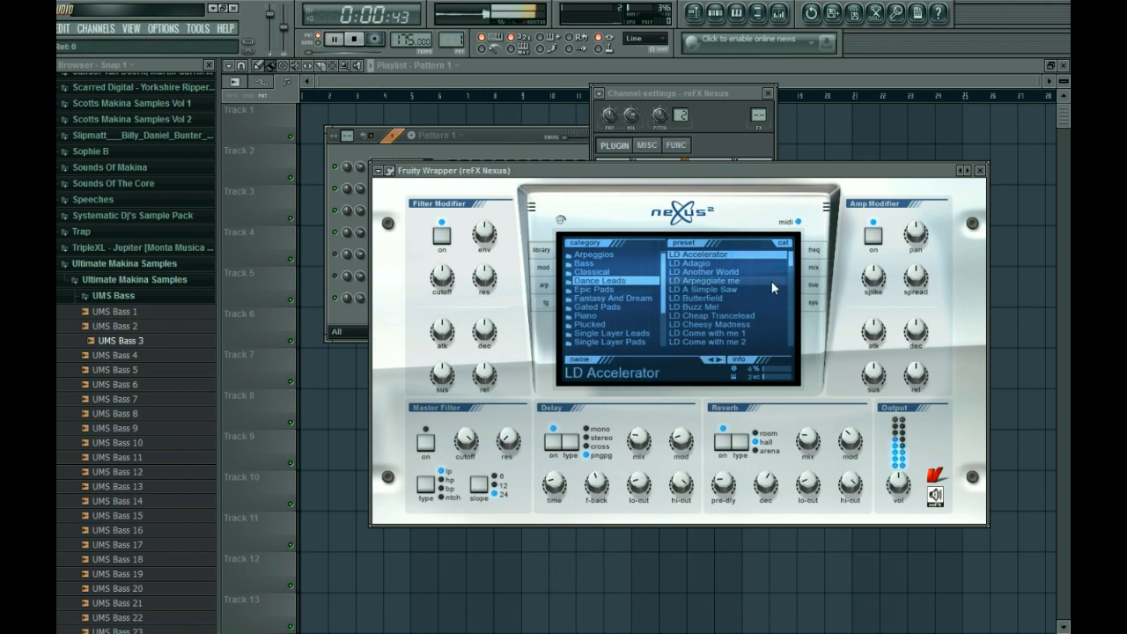
pyautogui.moveTo(792, 258); pyautogui.dragTo(792, 272)
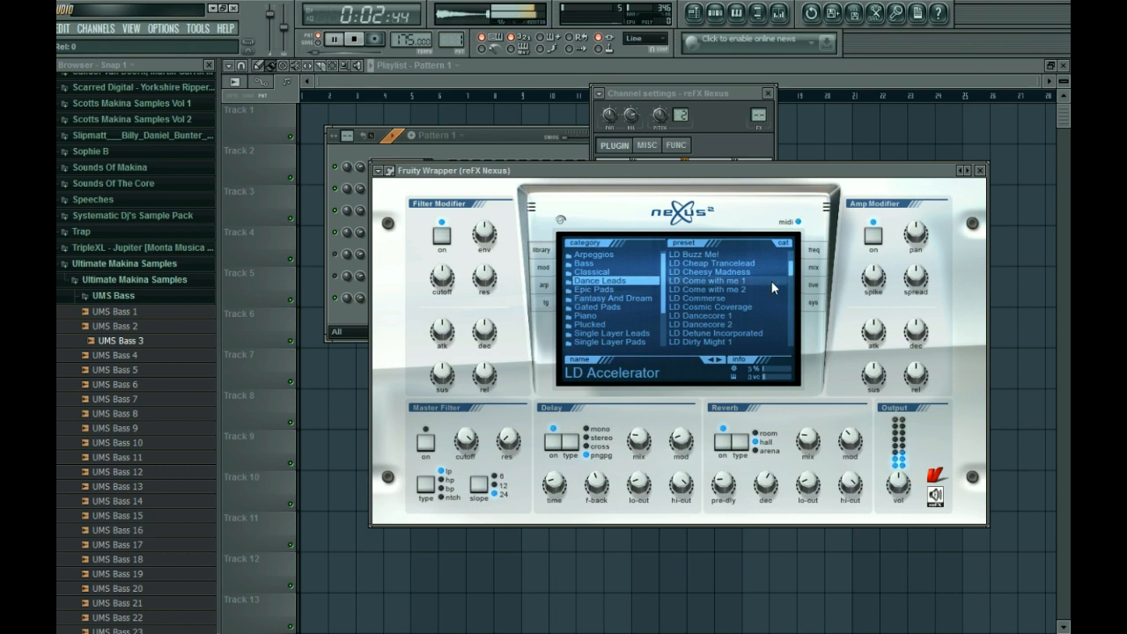
pyautogui.click(742, 314)
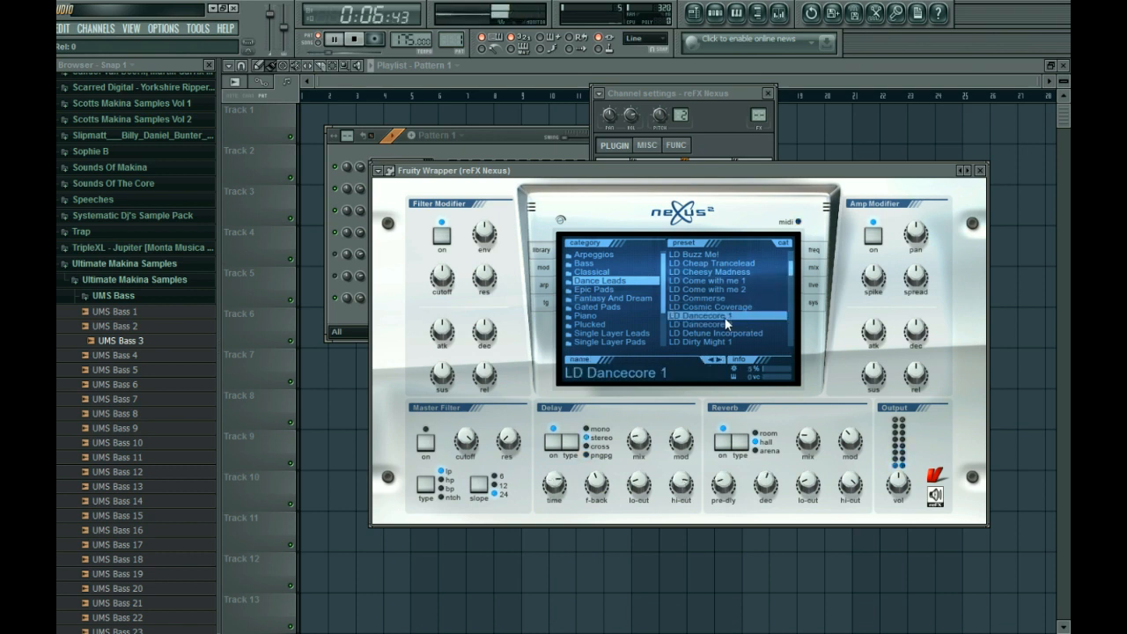
pyautogui.press('space')
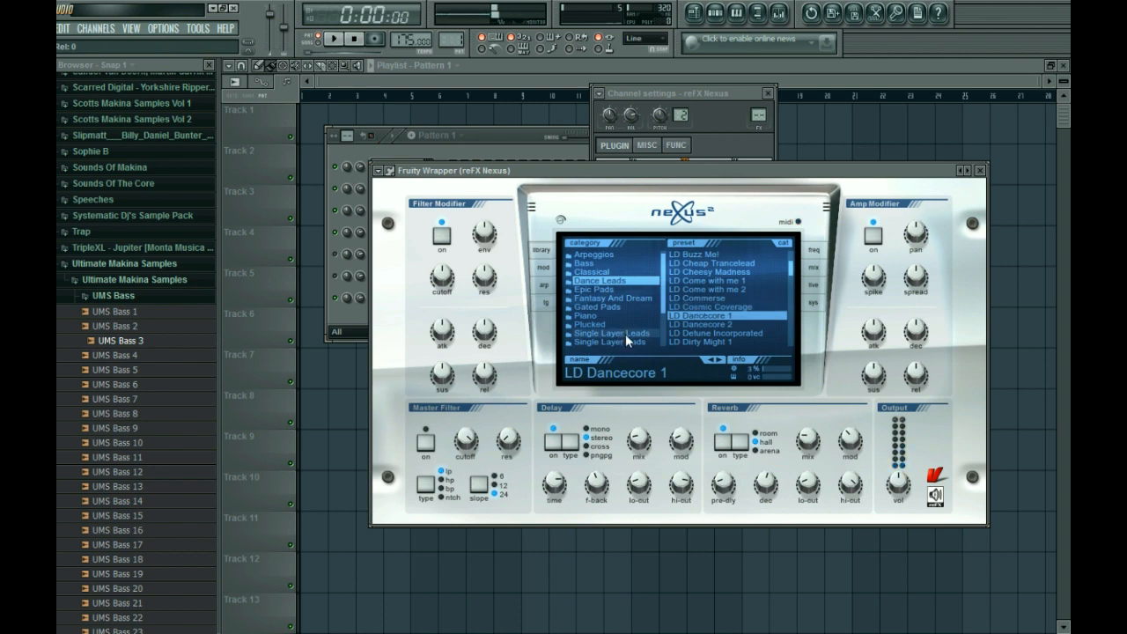
# Load the LD Classic JP Leader 1 preset from the Single Layer Leads category and play the melody with it
pyautogui.click(625, 334)
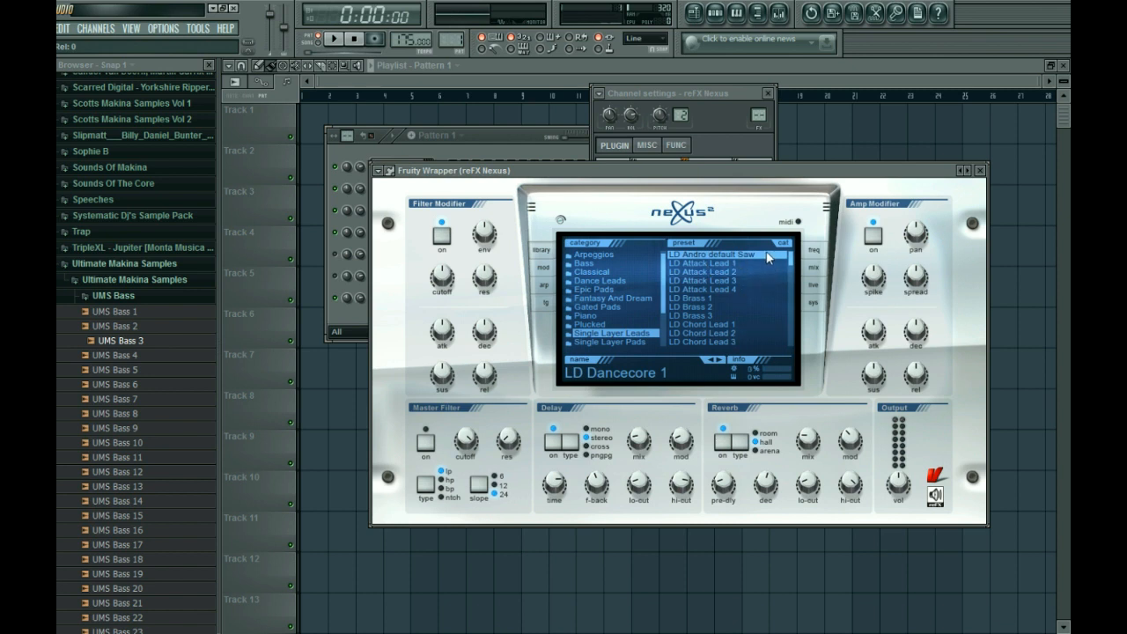
pyautogui.scroll(-2, 770, 264)
pyautogui.click(747, 289)
pyautogui.press('space')
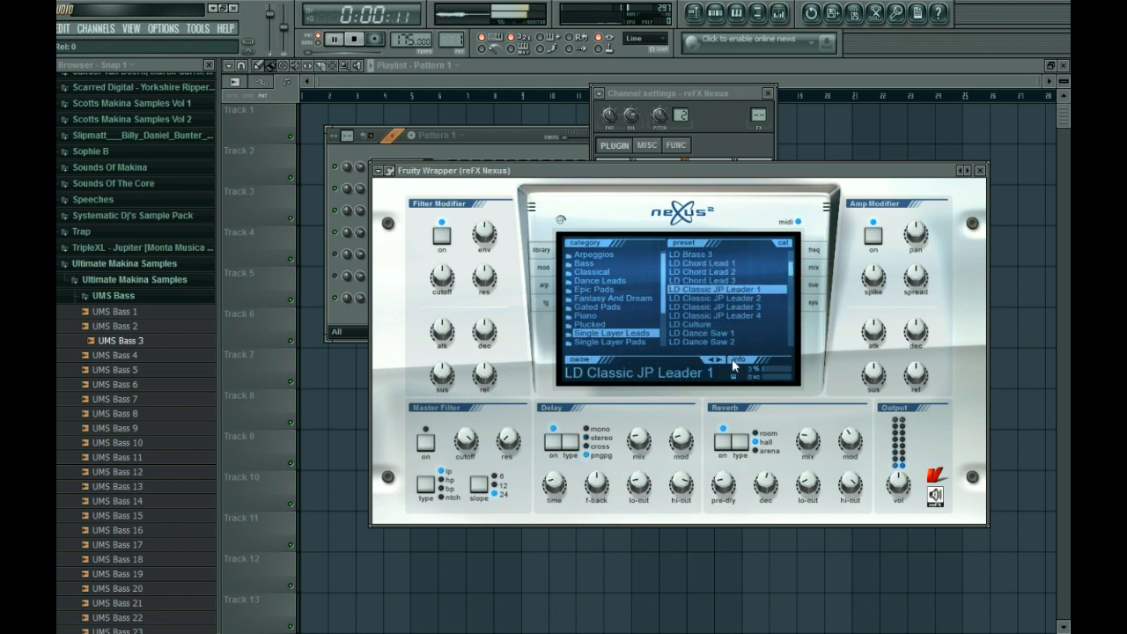
# Audition LD Classic JP Leader 2, 3 and 4 during playback and return to LD Classic JP Leader 1
pyautogui.click(757, 299)
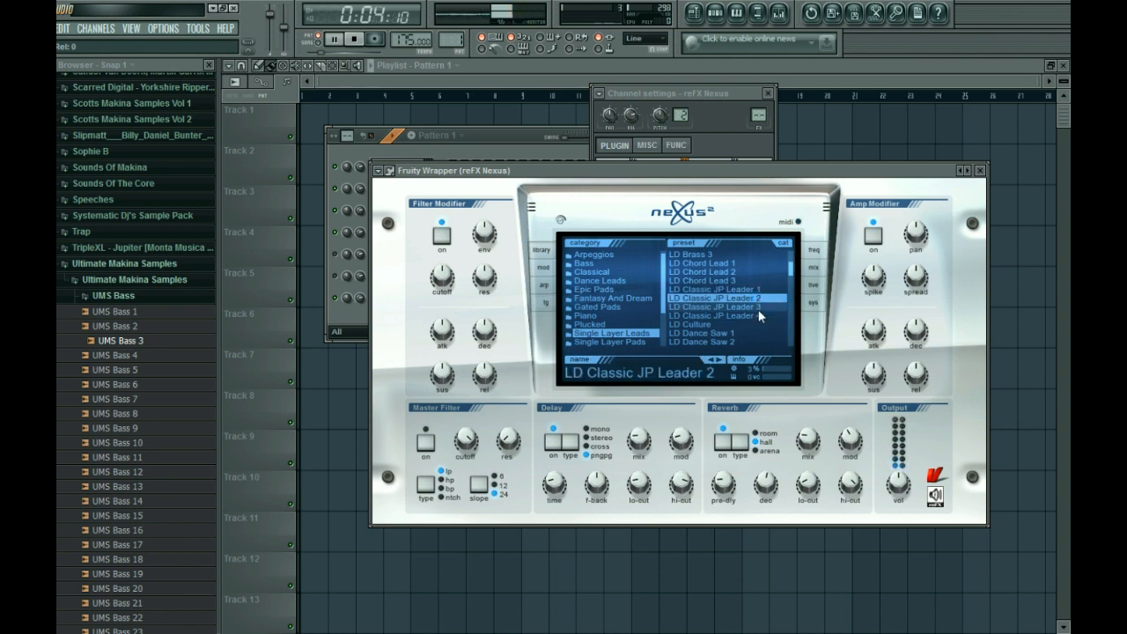
pyautogui.click(759, 306)
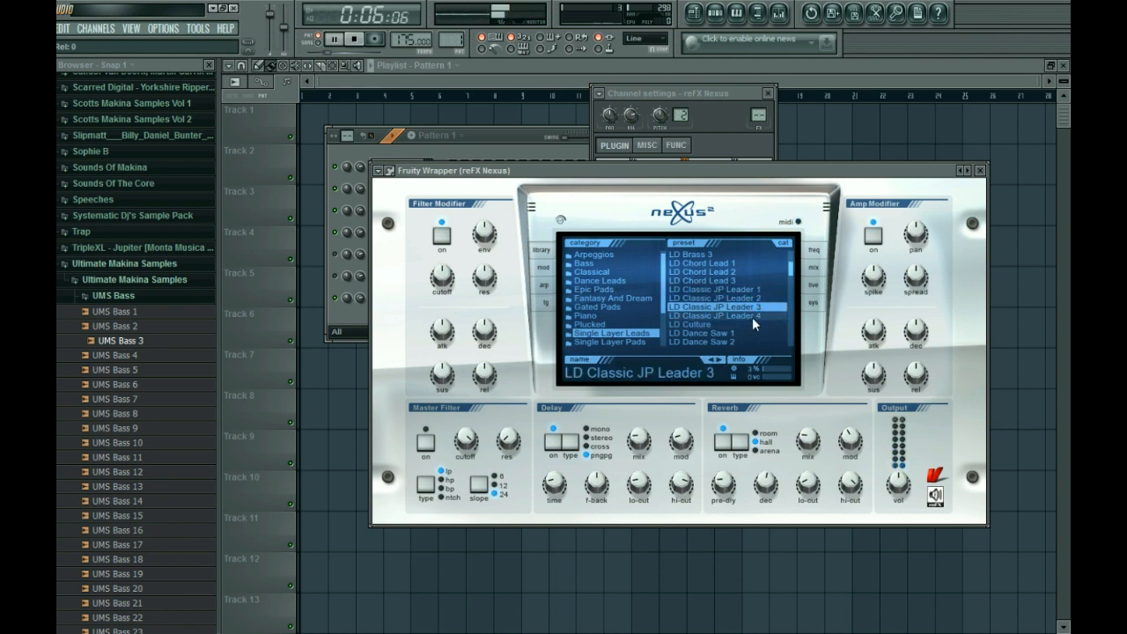
pyautogui.click(752, 316)
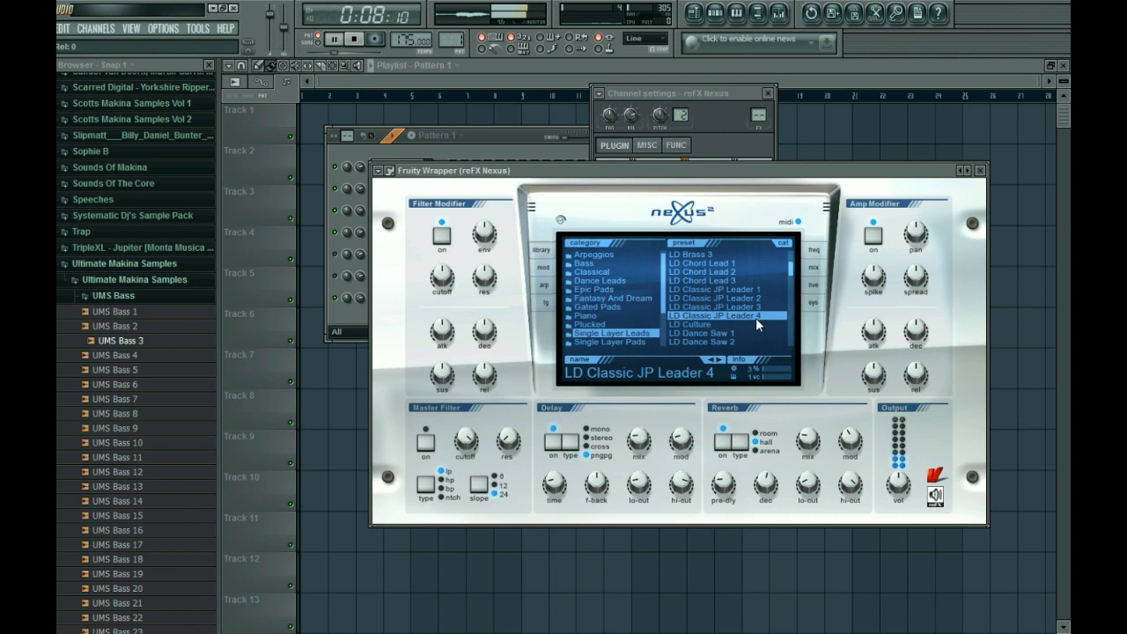
pyautogui.click(752, 288)
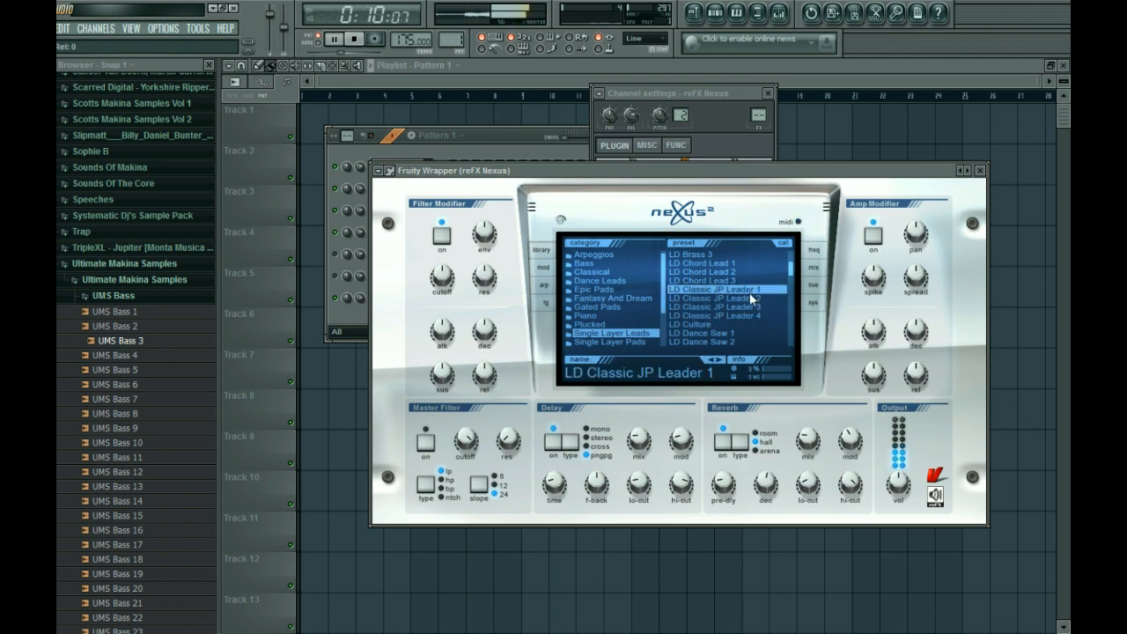
pyautogui.press('space')
# Lengthen all reFX Nexus melody notes together in the piano roll to just under two steps, checking the sound during playback
pyautogui.click(522, 134)
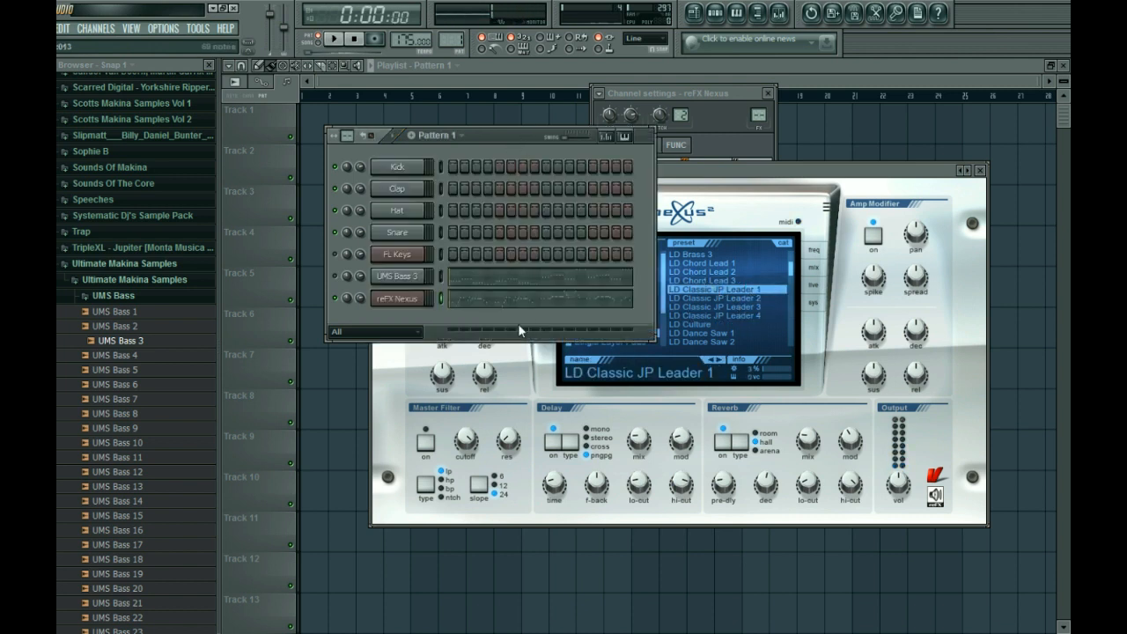
pyautogui.press('space')
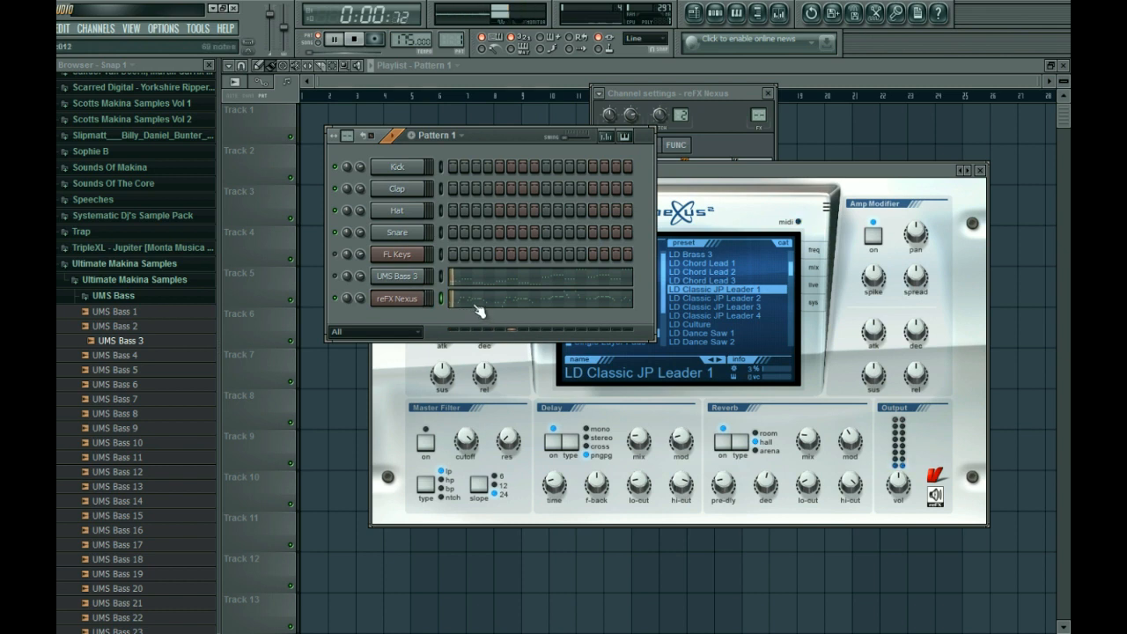
pyautogui.press('space')
pyautogui.click(495, 304)
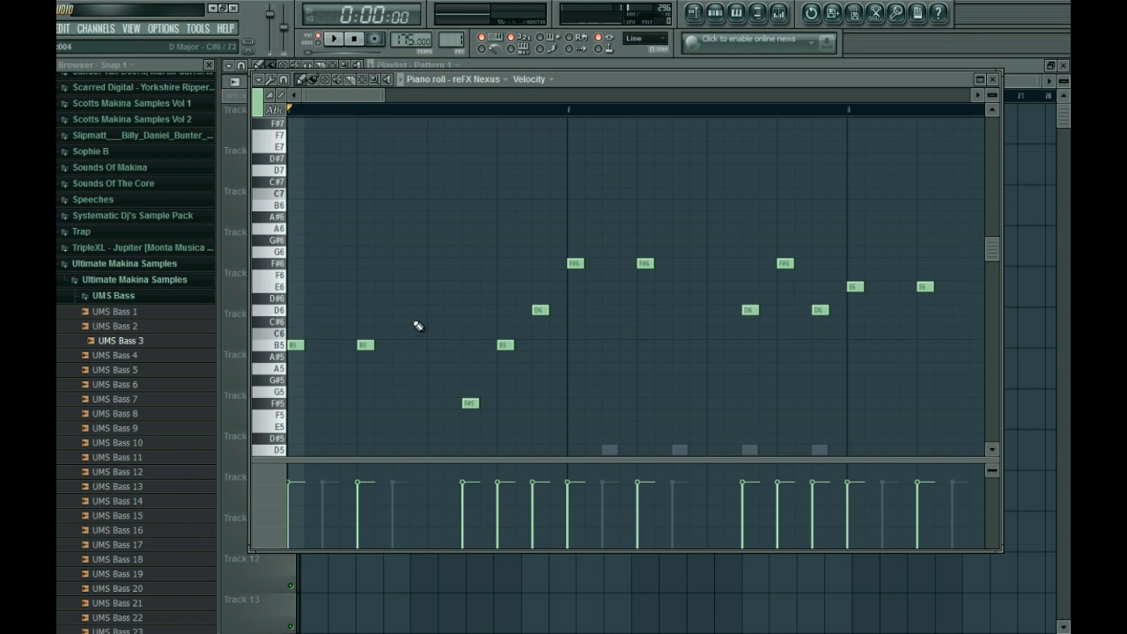
pyautogui.hotkey('ctrl', 'a')
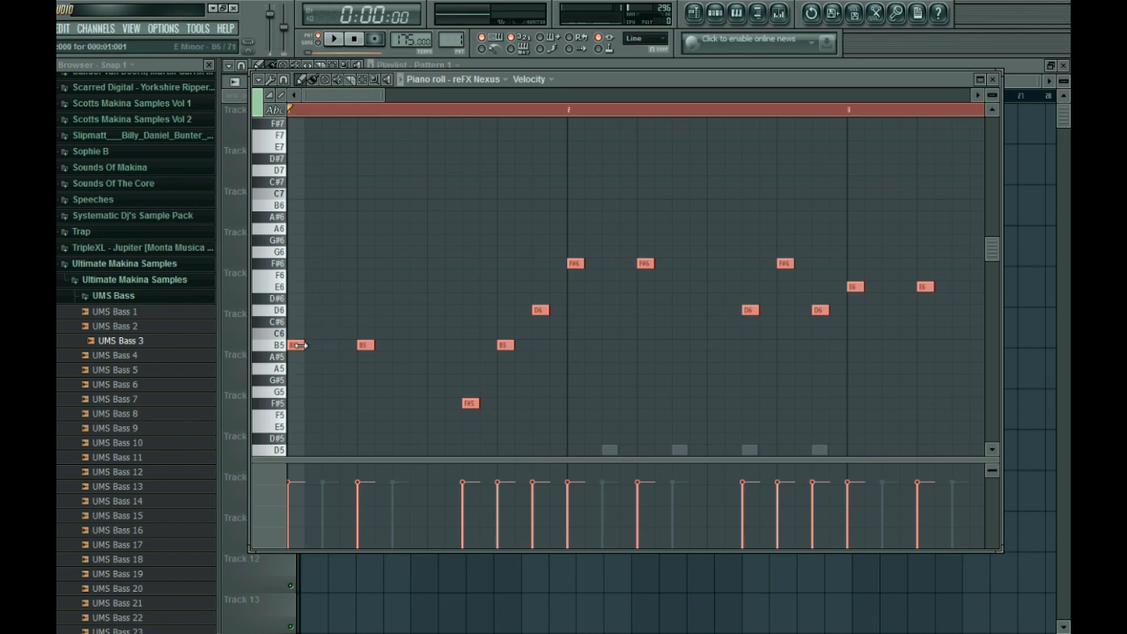
pyautogui.moveTo(303, 343)
pyautogui.mouseDown()
pyautogui.moveTo(317, 344)
pyautogui.moveTo(286, 340)
pyautogui.moveTo(315, 344)
pyautogui.moveTo(304, 337)
pyautogui.mouseUp()
pyautogui.press('space')
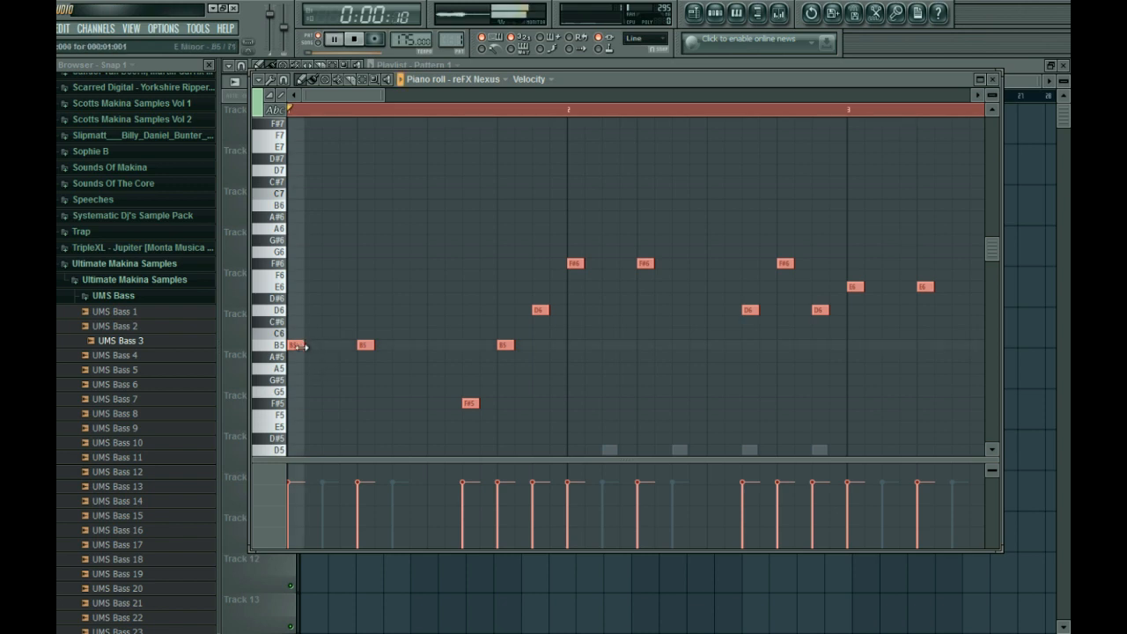
pyautogui.moveTo(301, 342); pyautogui.dragTo(321, 337)
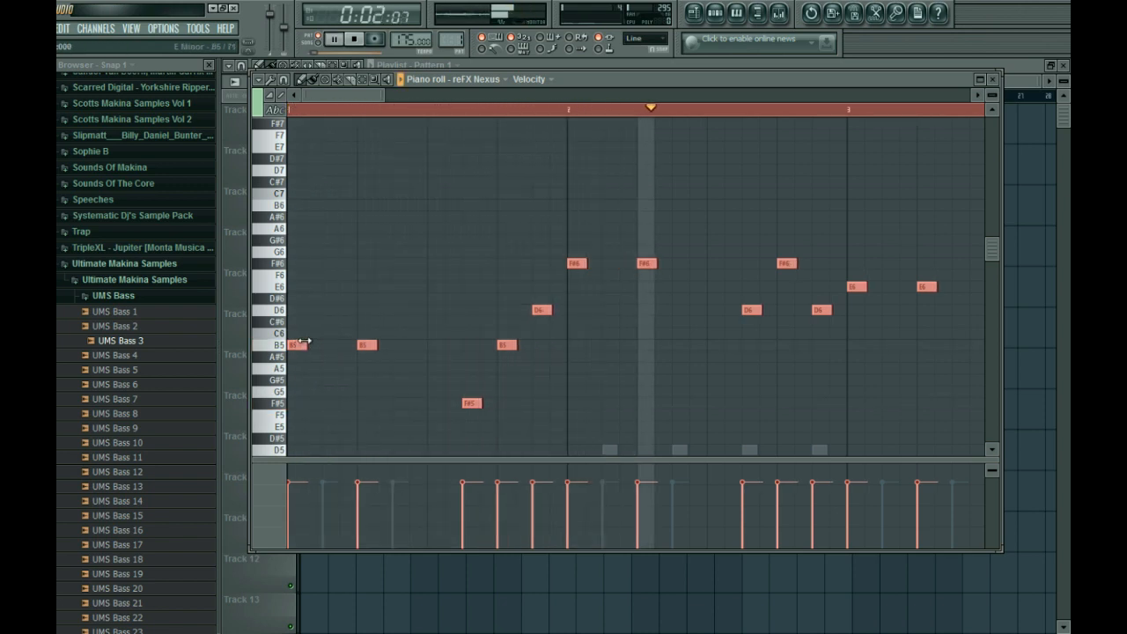
pyautogui.moveTo(321, 336); pyautogui.dragTo(315, 342)
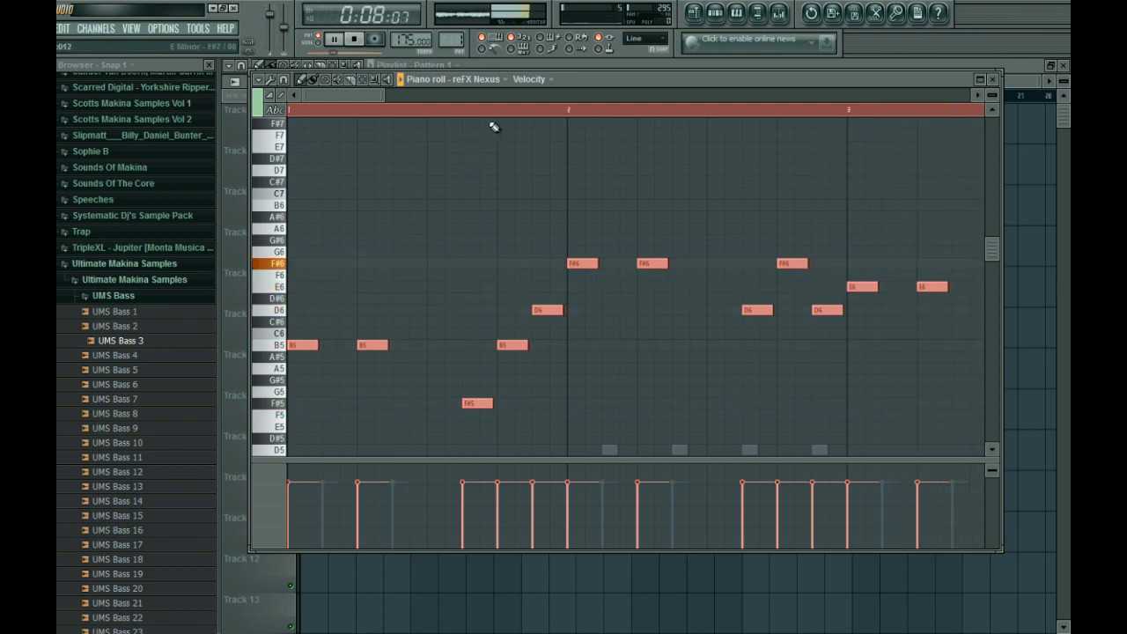
pyautogui.click(496, 117)
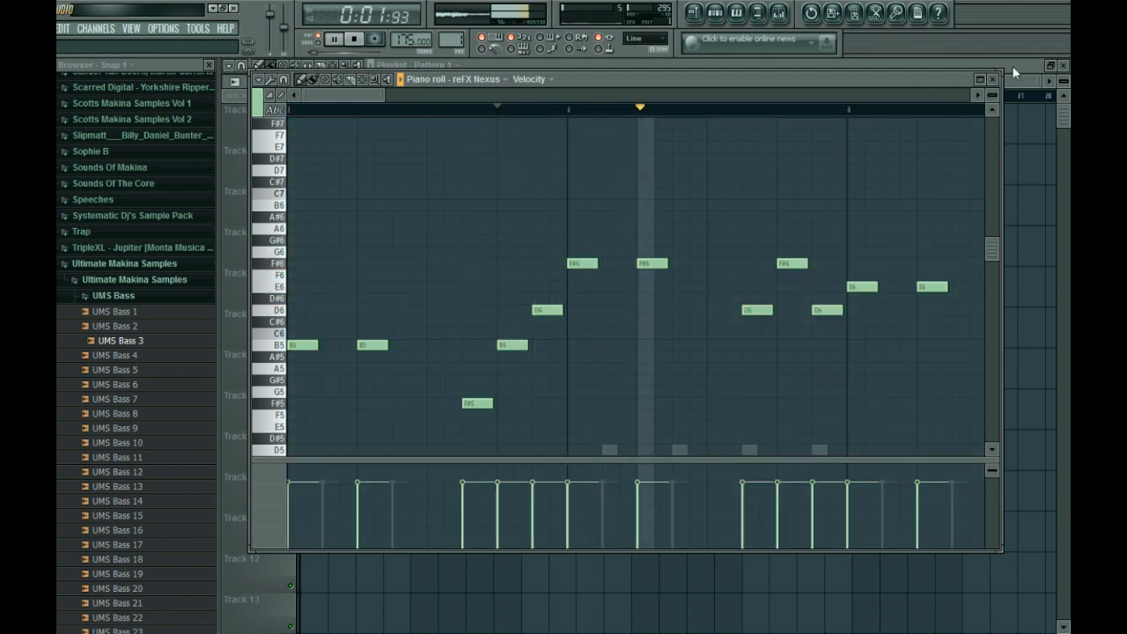
pyautogui.click(992, 78)
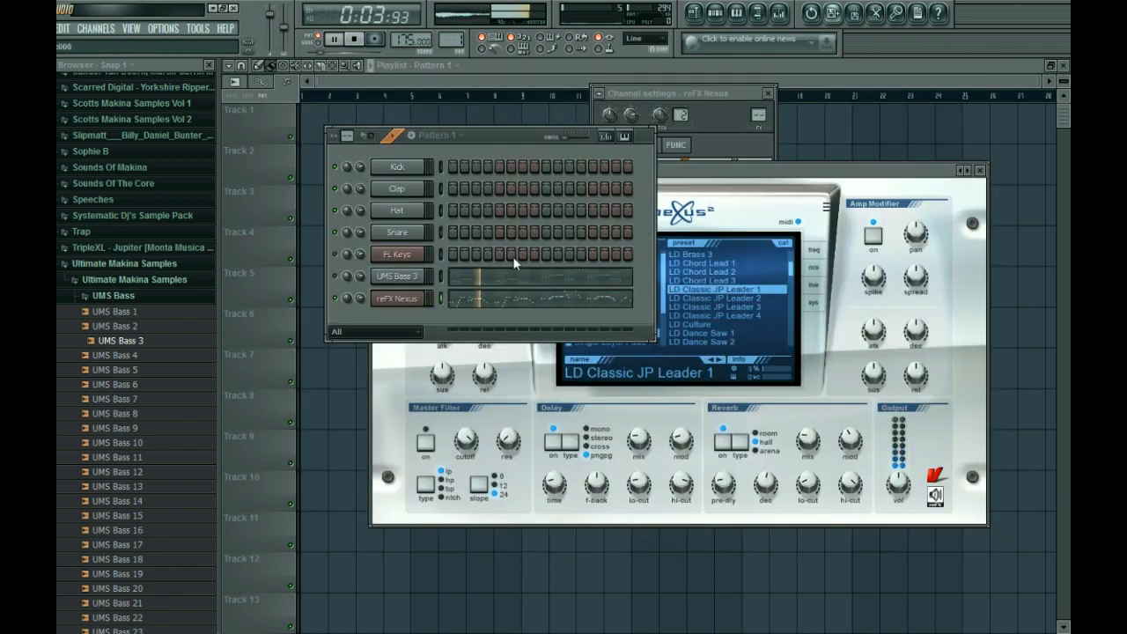
# Unmute the UMS Bass 3 channel and play the bass line together with the lengthened melody
pyautogui.press('space')
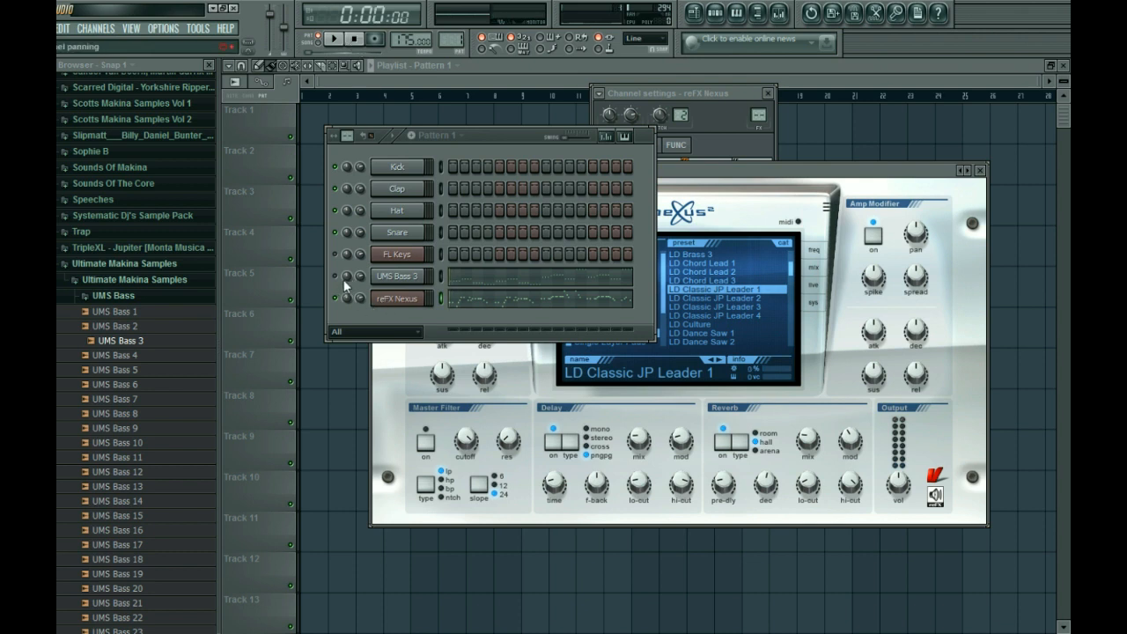
pyautogui.press('space')
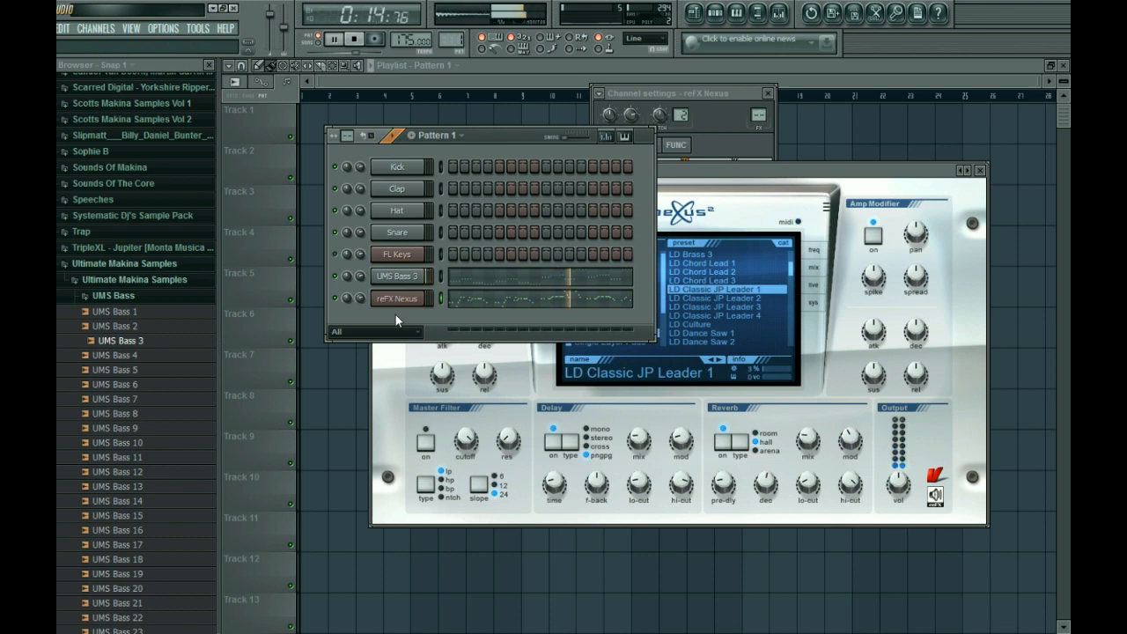
pyautogui.press('space')
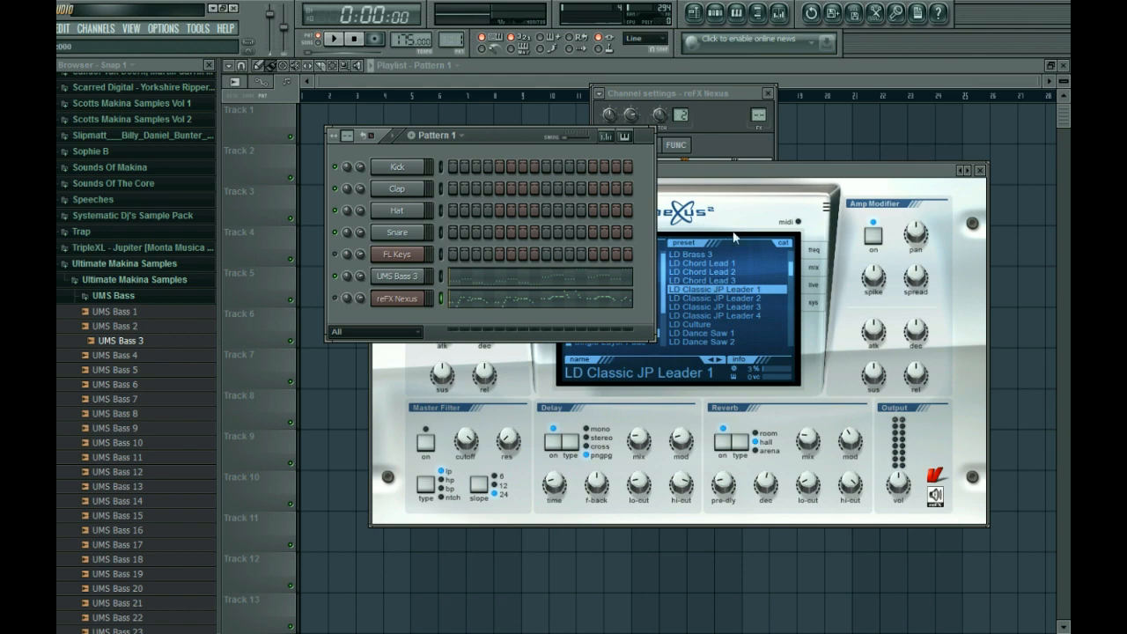
# Transpose the high D6 notes near bars 12 and 16 of the UMS Bass 3 bass line down one octave to D5
pyautogui.click(601, 272)
pyautogui.scroll(-7, 374, 93)
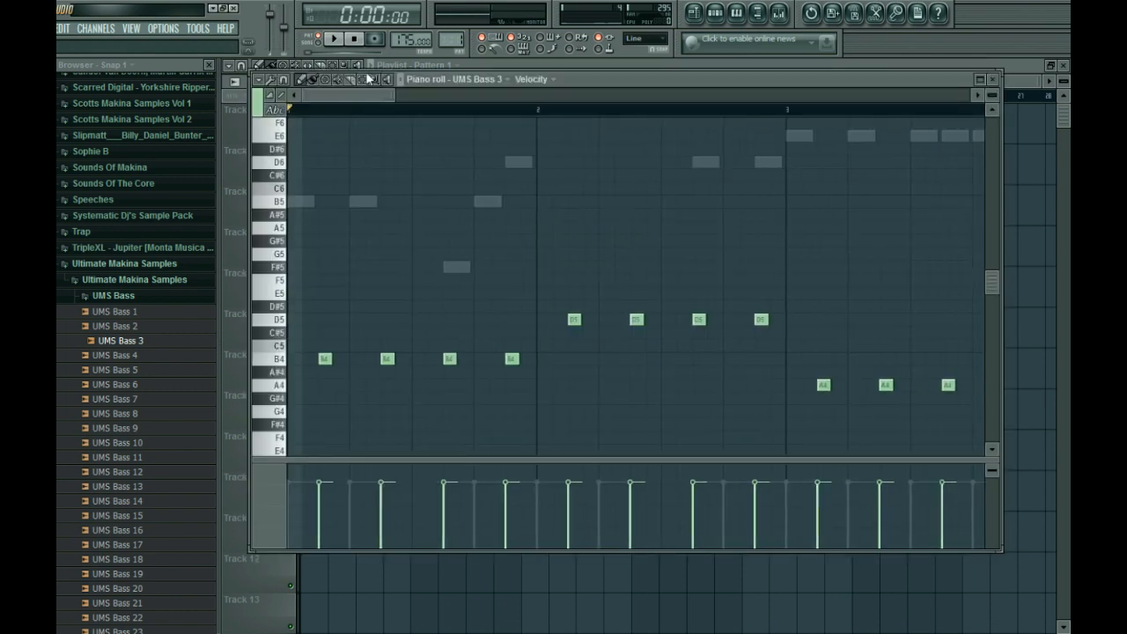
pyautogui.scroll(-1, 376, 96)
pyautogui.moveTo(376, 96); pyautogui.dragTo(502, 103)
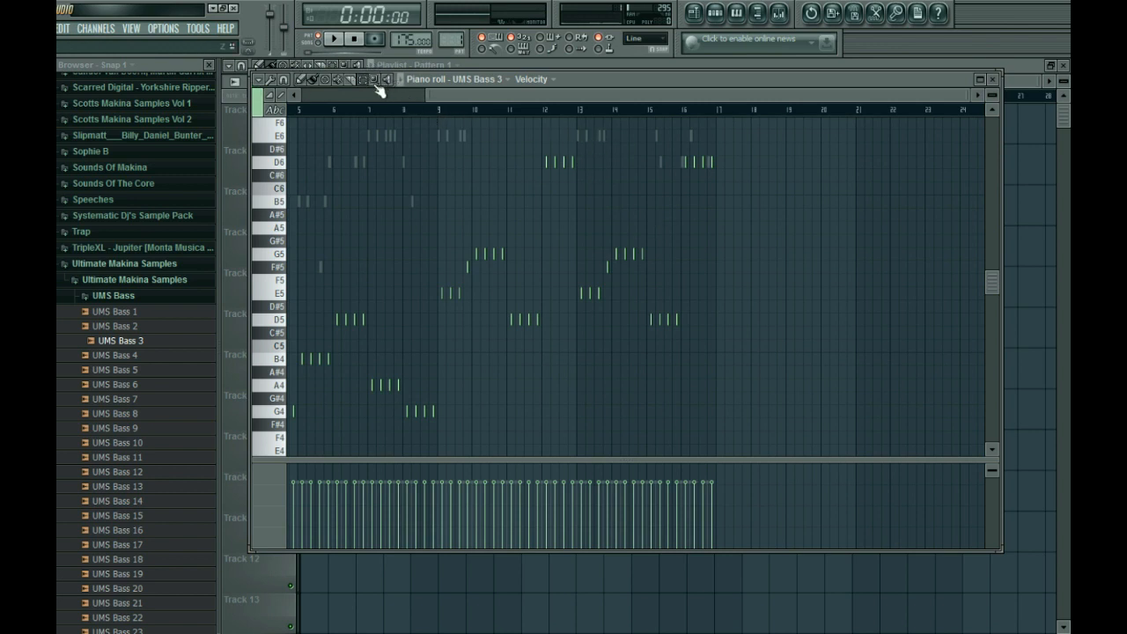
pyautogui.moveTo(523, 132); pyautogui.dragTo(786, 176)
pyautogui.hotkey('ctrl', 'Down')
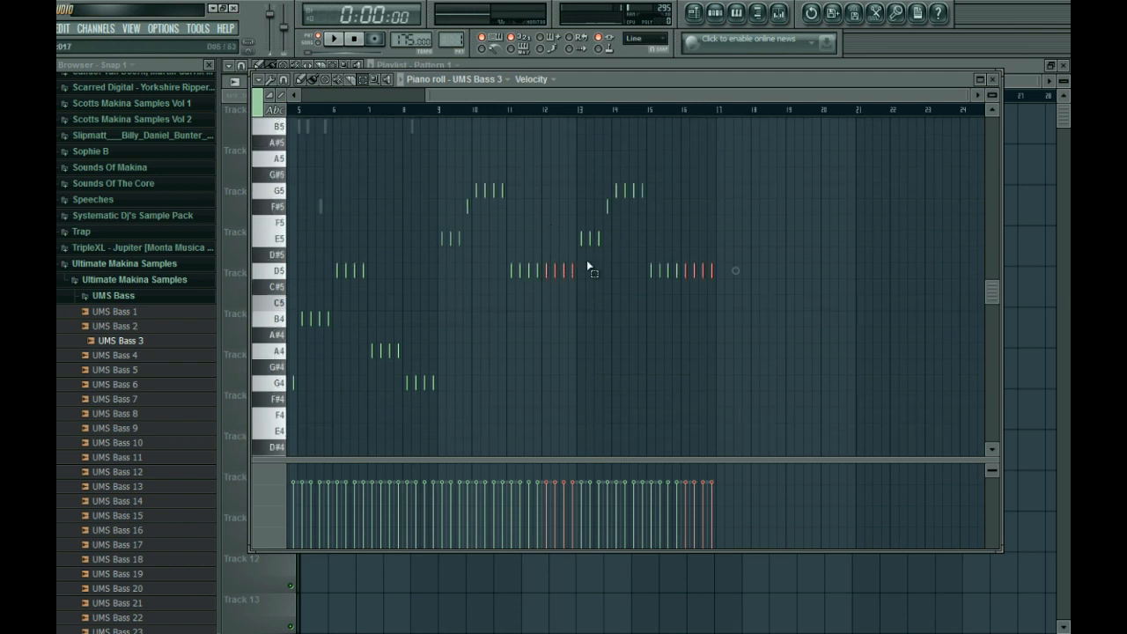
pyautogui.keyDown('ctrl'); pyautogui.click(543, 145); pyautogui.keyUp('ctrl')
pyautogui.moveTo(548, 95); pyautogui.dragTo(382, 80)
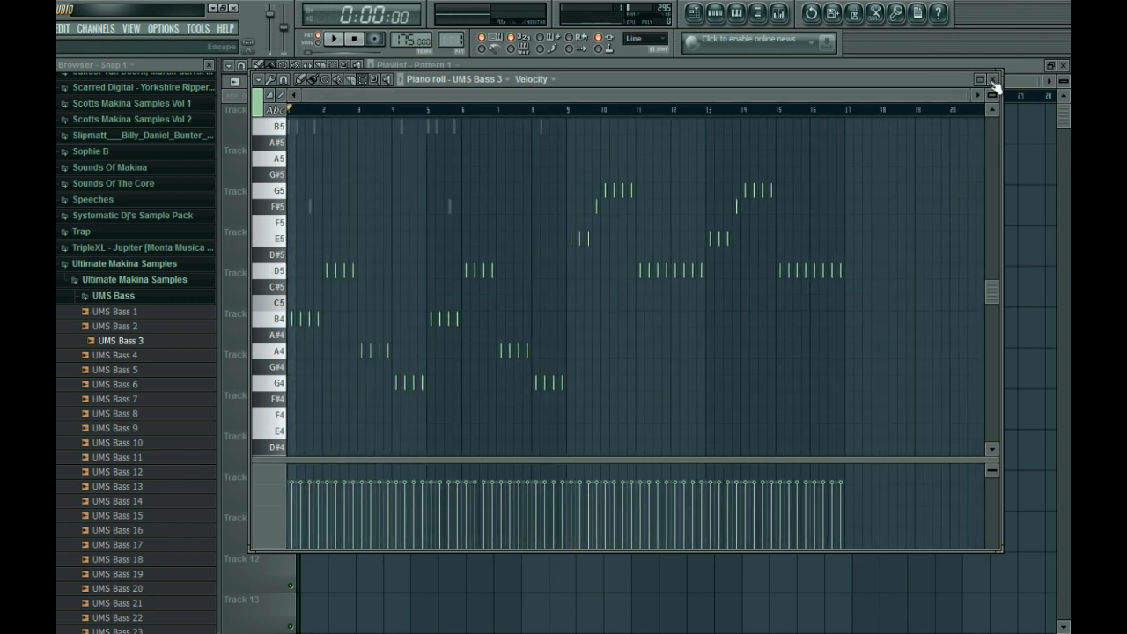
pyautogui.click(993, 79)
# Close the playlist, play the edited bass line alone from around bar 8, and play it together with the melody
pyautogui.press('F12')
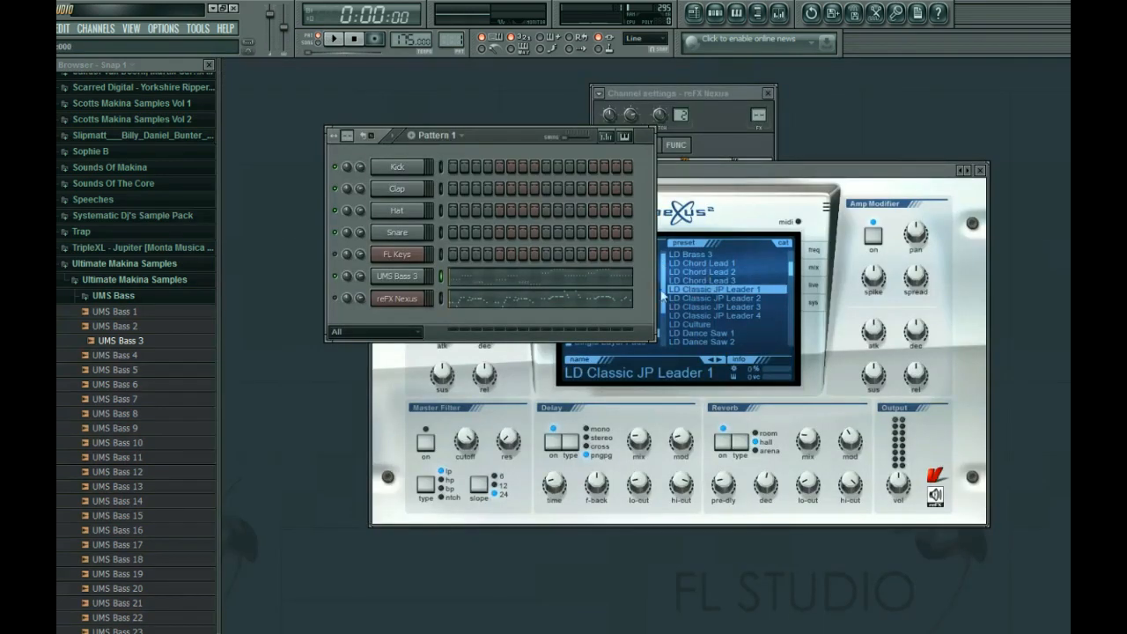
pyautogui.click(590, 293)
pyautogui.press('pagedown')
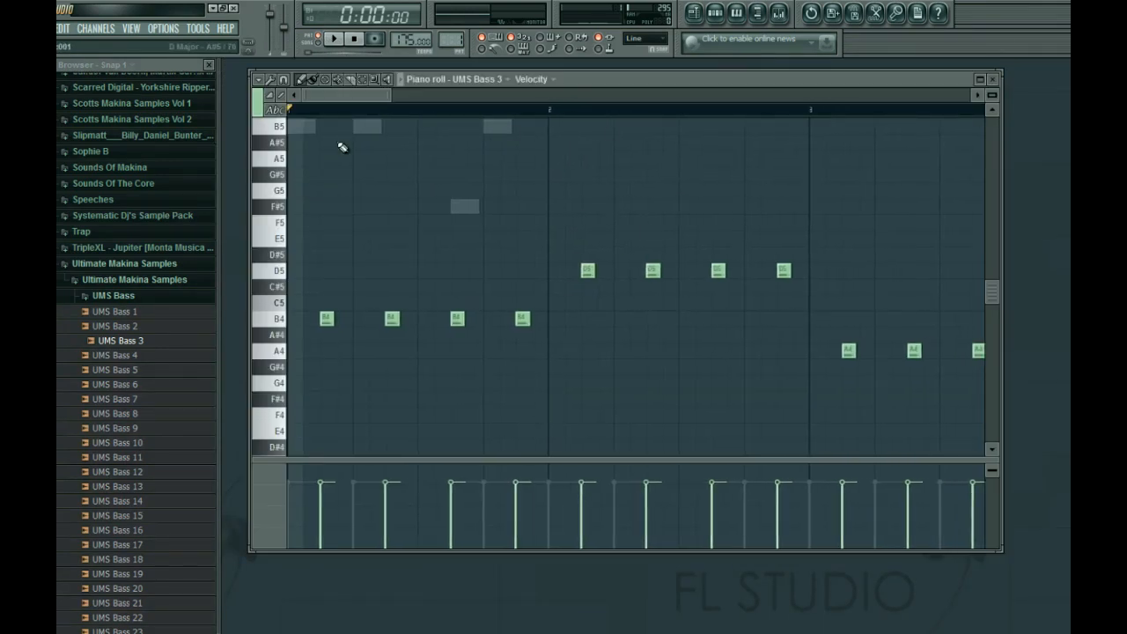
pyautogui.click(556, 114)
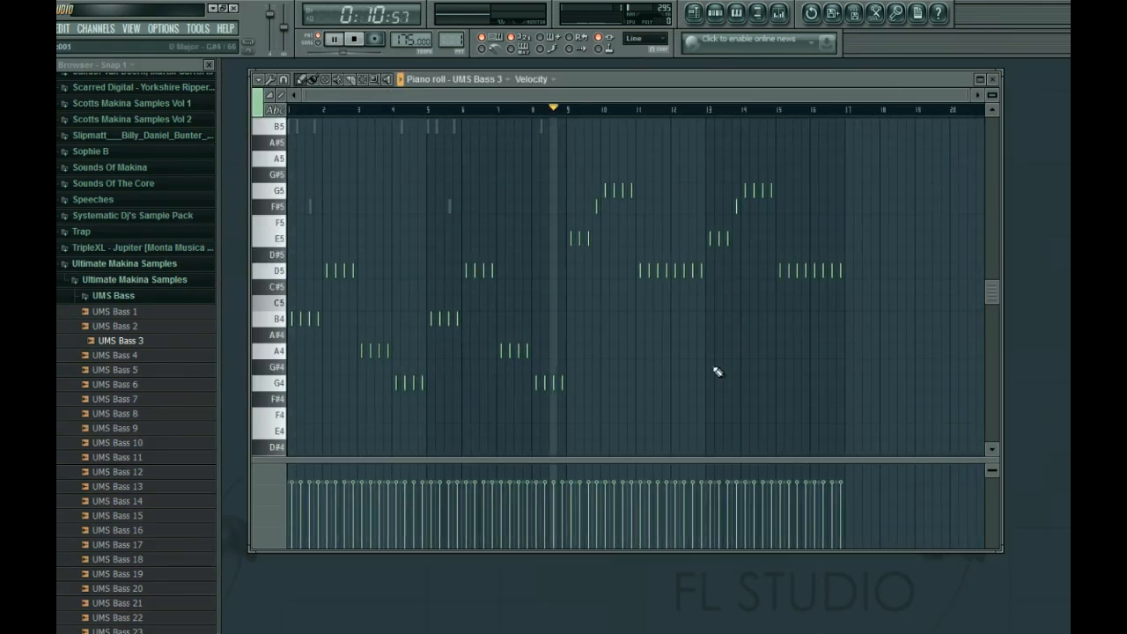
pyautogui.press('space')
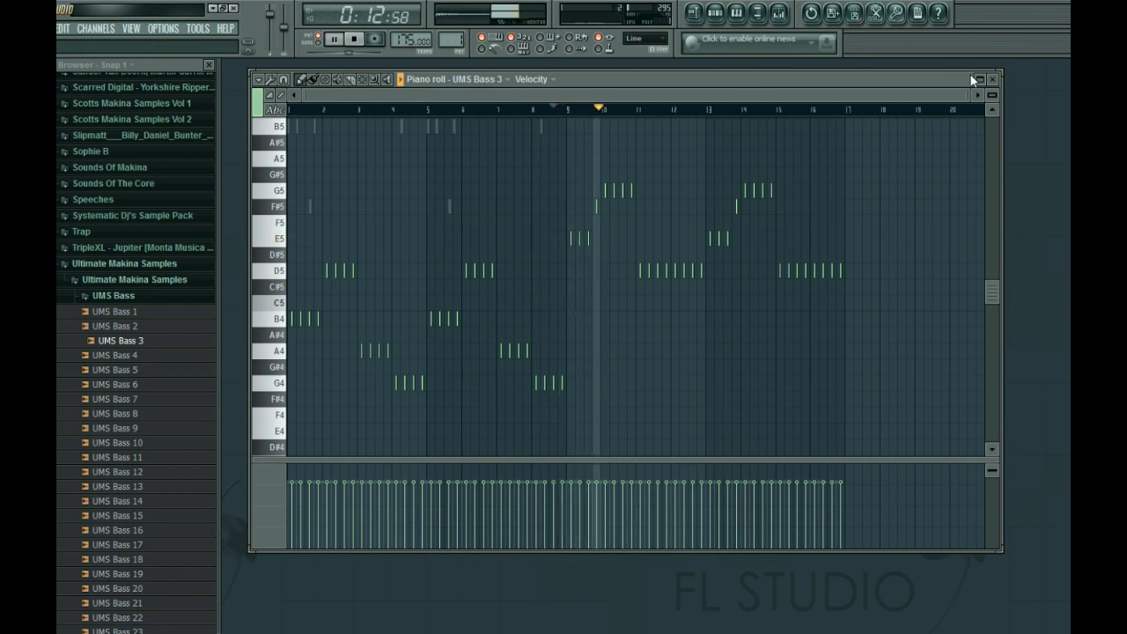
pyautogui.click(992, 80)
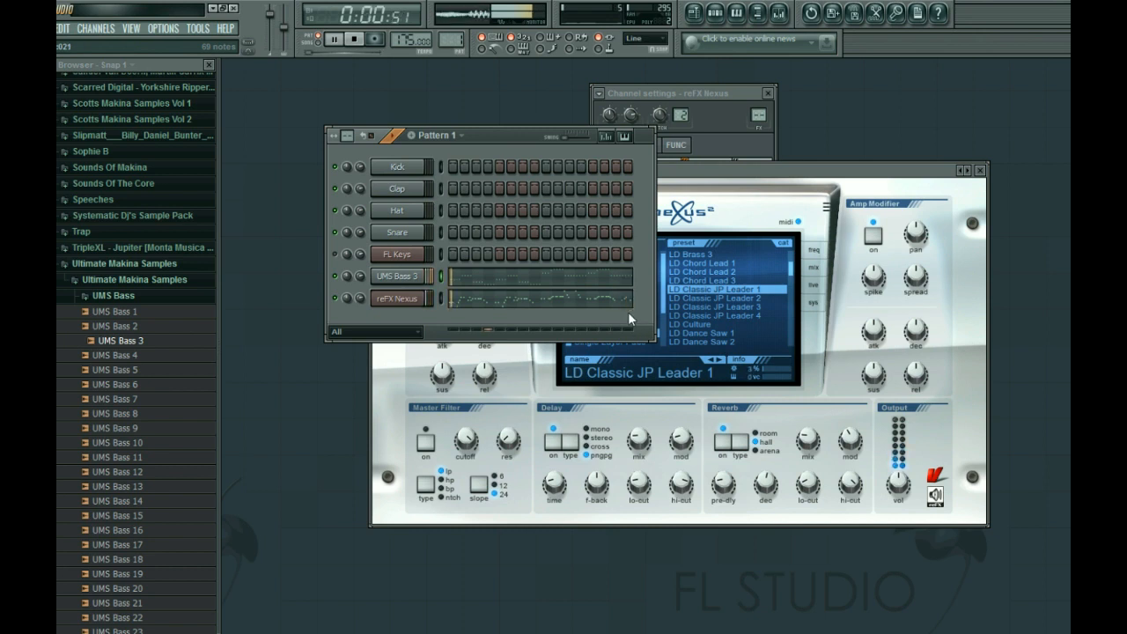
pyautogui.press('space')
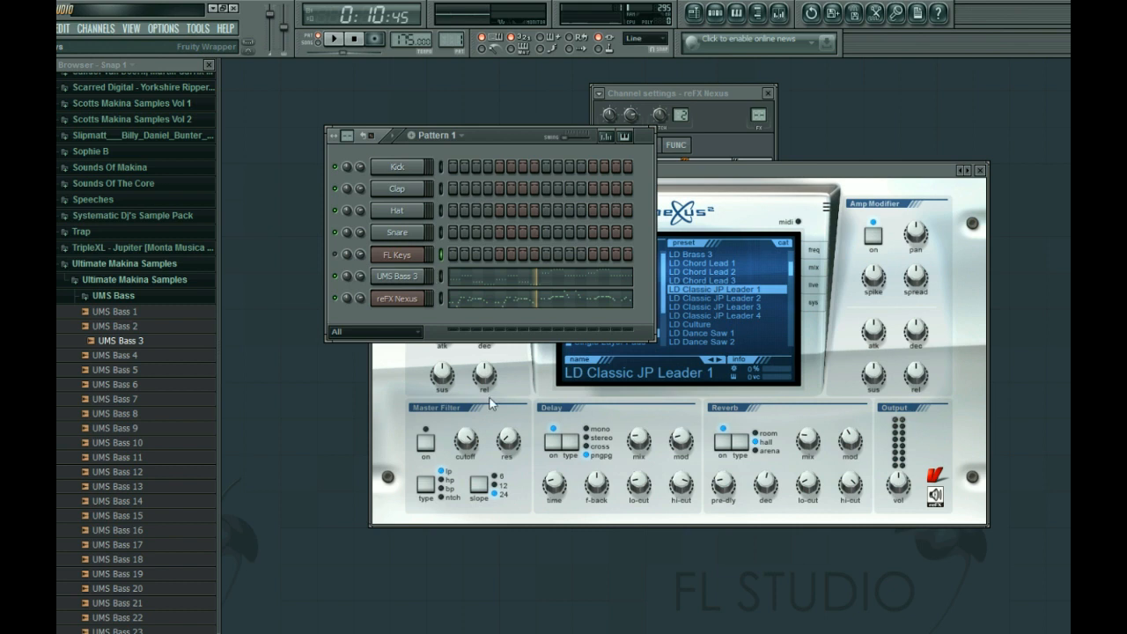
# Delete the FL Keys channel and rename the UMS Bass 3 channel as Bass and the reFX Nexus channel as Melody
pyautogui.click(611, 372)
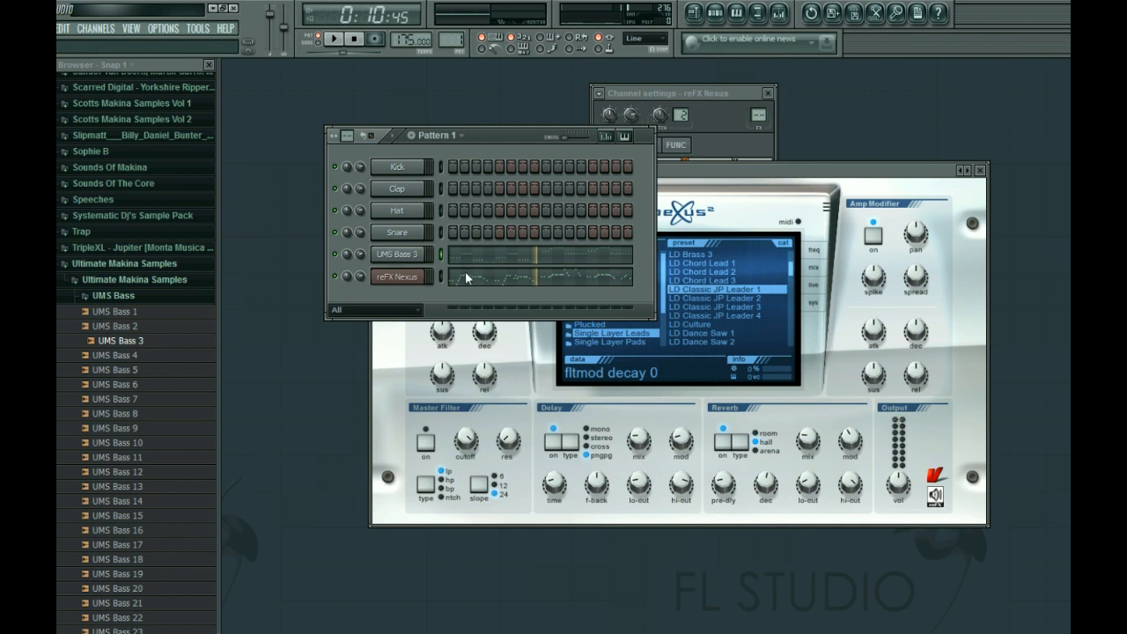
pyautogui.press('Return')
pyautogui.press('Return')
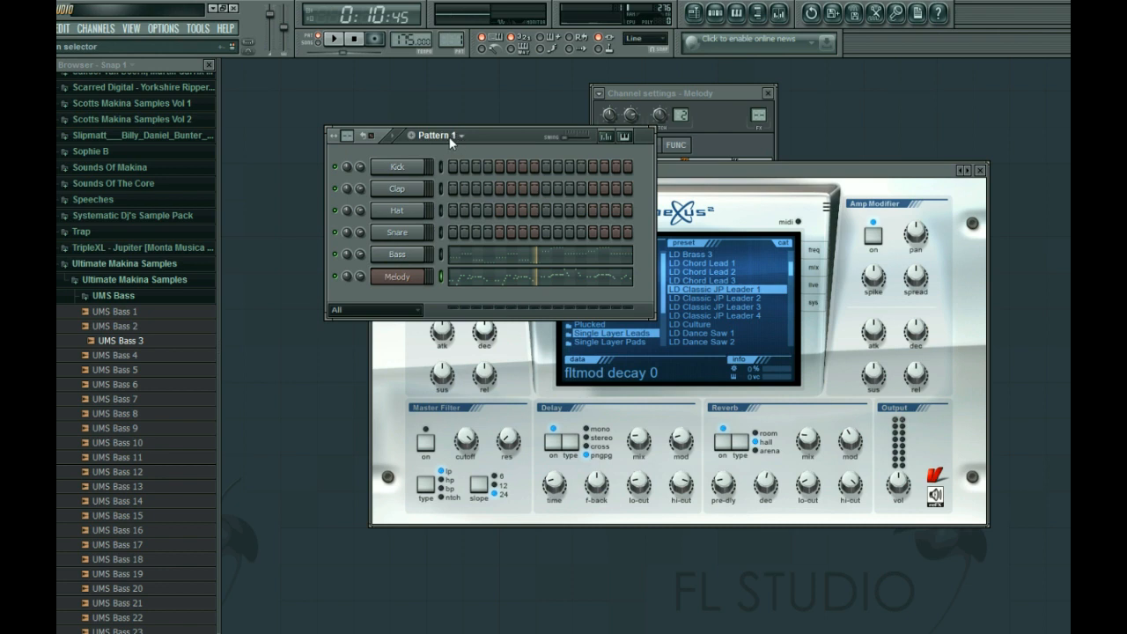
# Split Pattern 1 by channel so the bass line and the melody have their own patterns
pyautogui.click(528, 299)
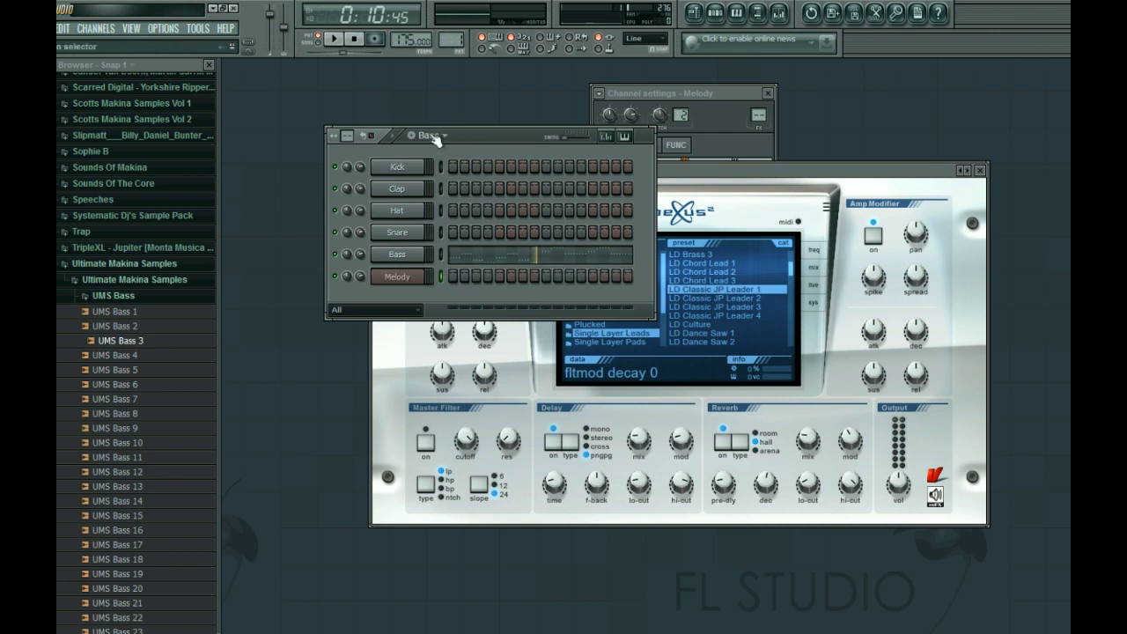
# Switch between the Bass and Melody patterns to check their channel contents, and play each pattern on its own
pyautogui.click(457, 164)
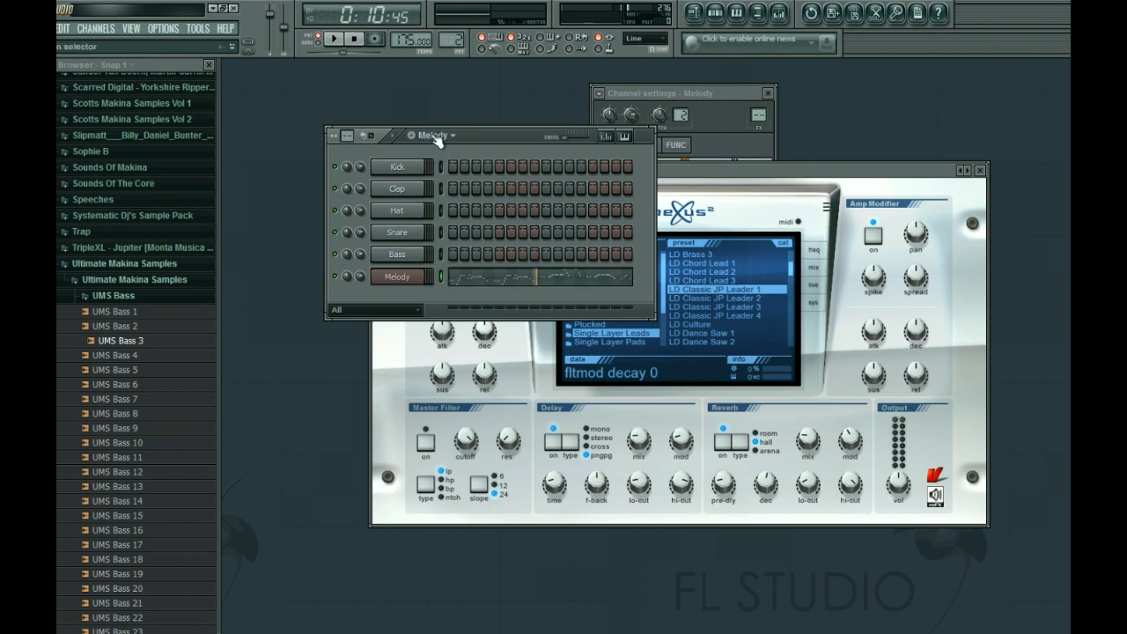
pyautogui.click(441, 148)
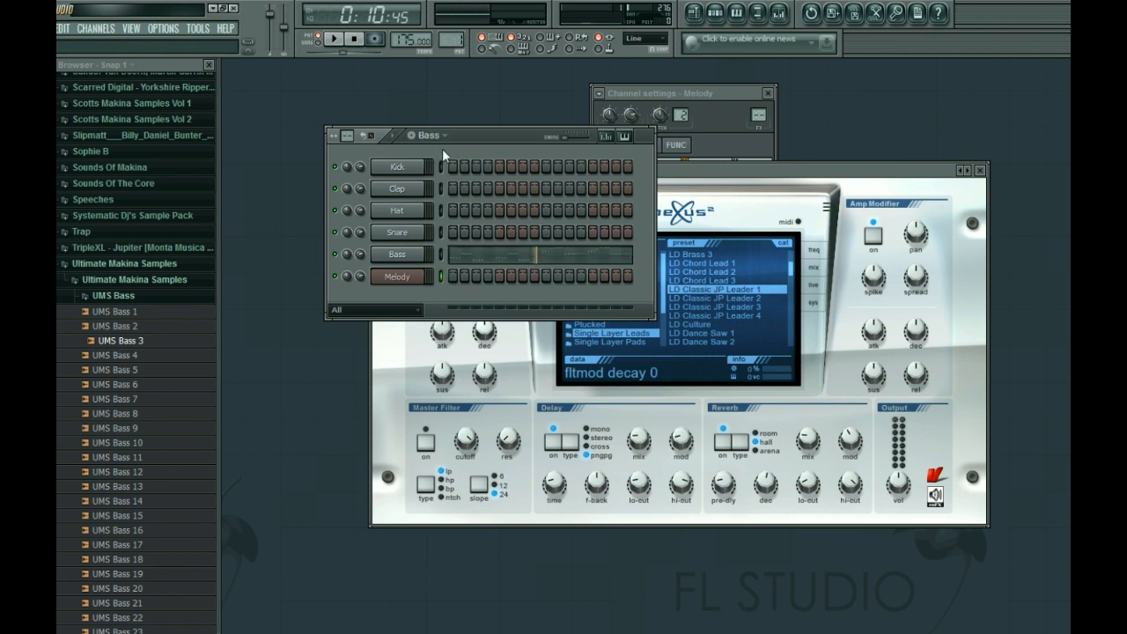
pyautogui.click(450, 167)
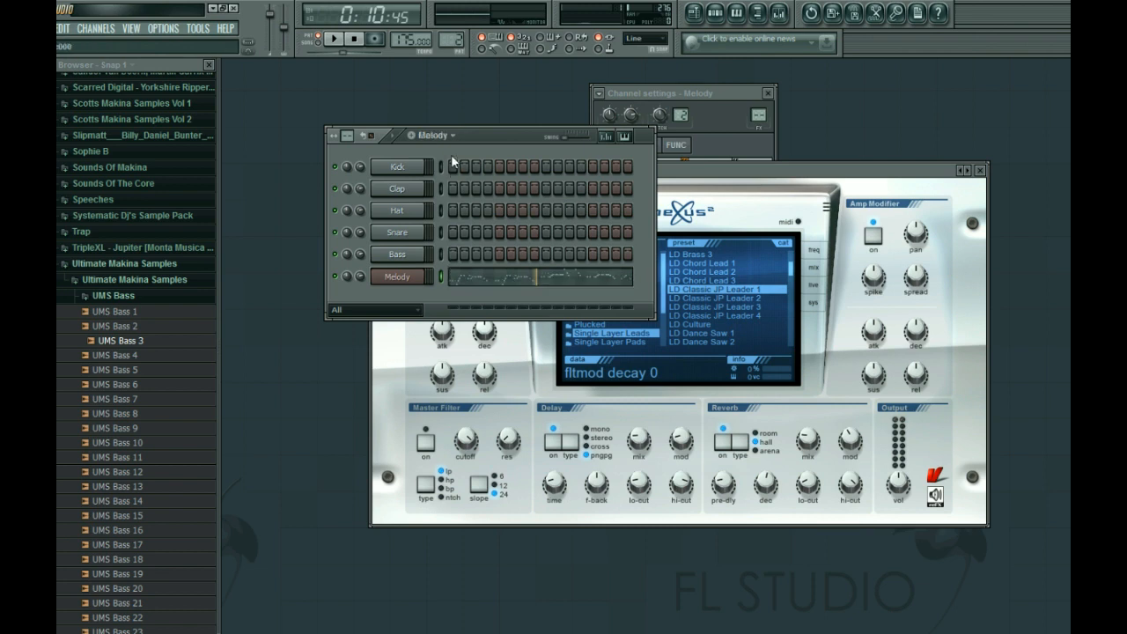
pyautogui.click(442, 163)
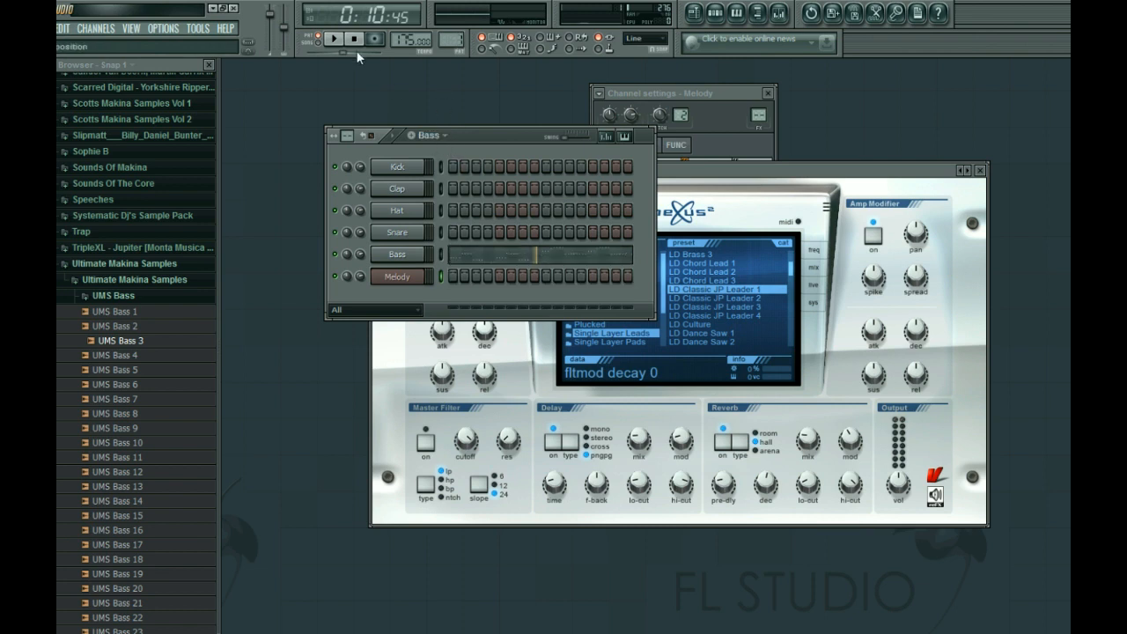
pyautogui.click(355, 39)
pyautogui.press('space')
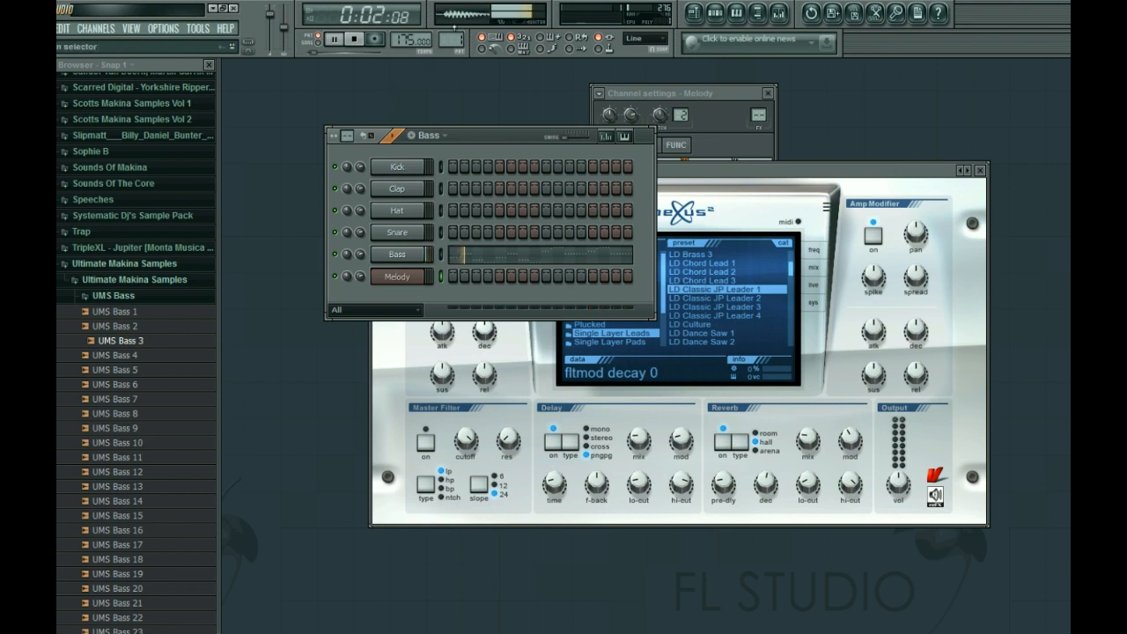
pyautogui.press('space')
pyautogui.moveTo(457, 38); pyautogui.dragTo(457, 30)
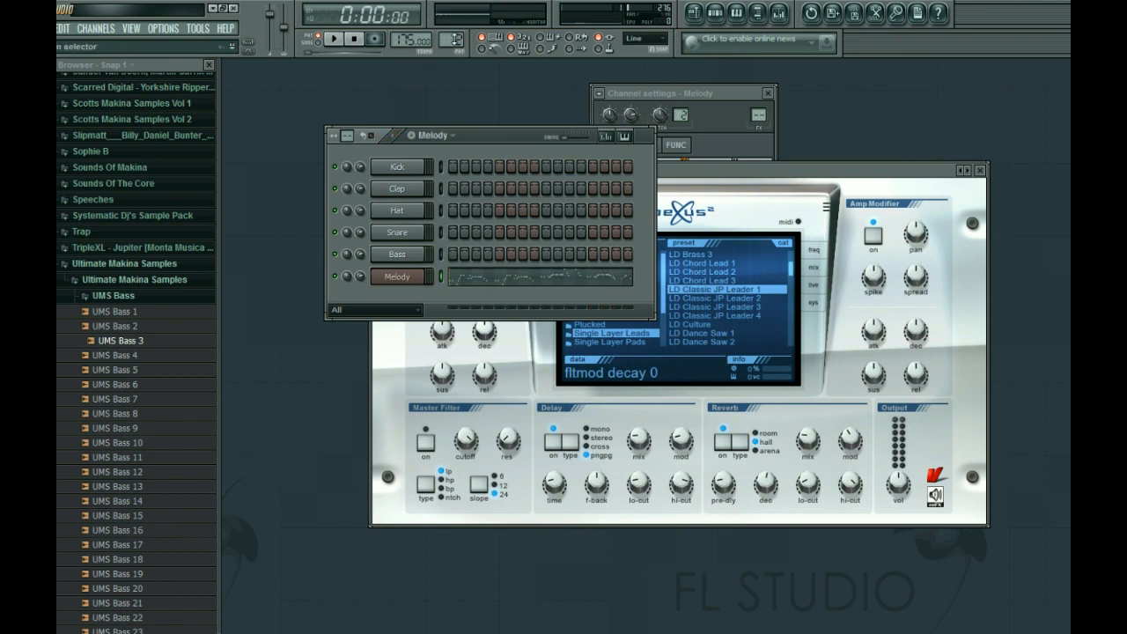
pyautogui.press('space')
pyautogui.press('space')
# Place the Bass pattern on Track 1 and the Melody pattern on Track 2 of the playlist, both starting at bar 1
pyautogui.click(697, 14)
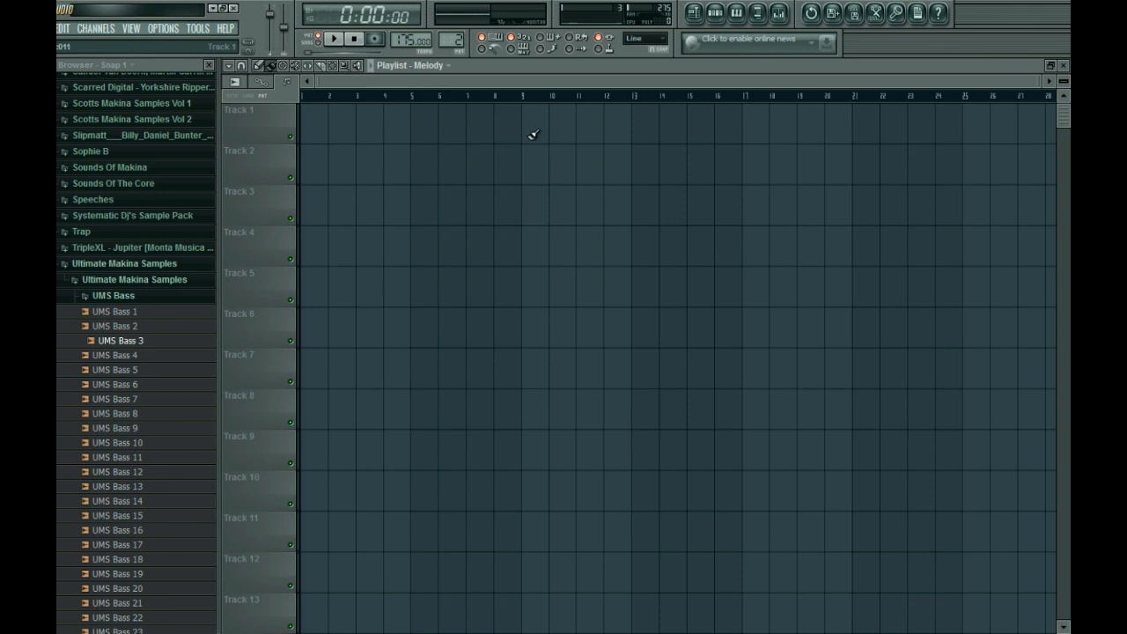
pyautogui.click(445, 94)
pyautogui.click(309, 125)
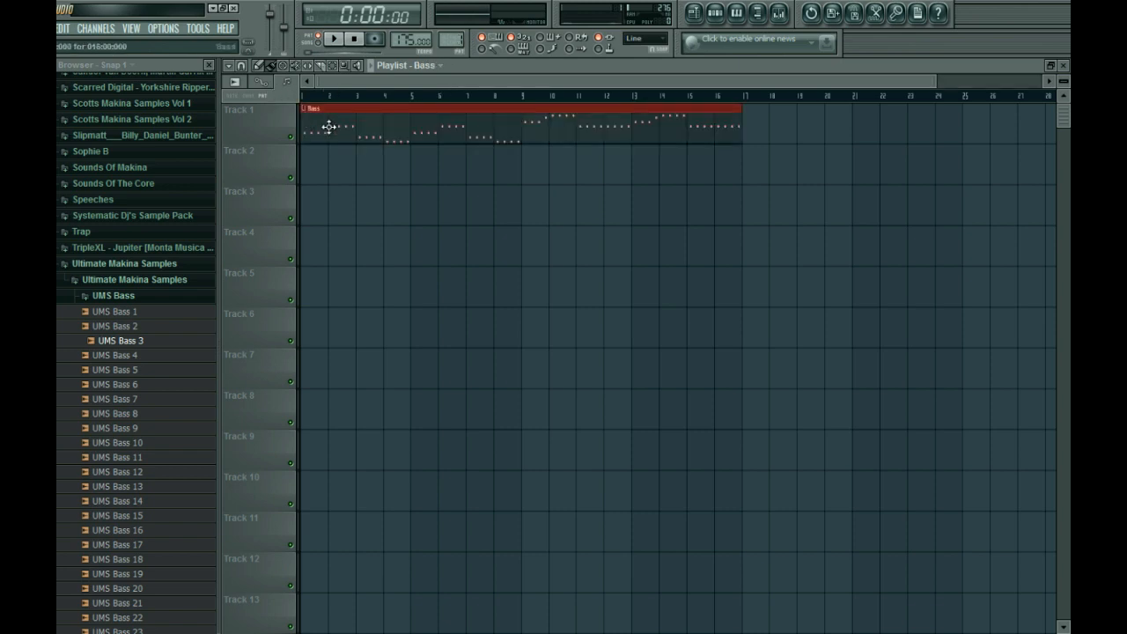
pyautogui.click(439, 100)
pyautogui.click(314, 169)
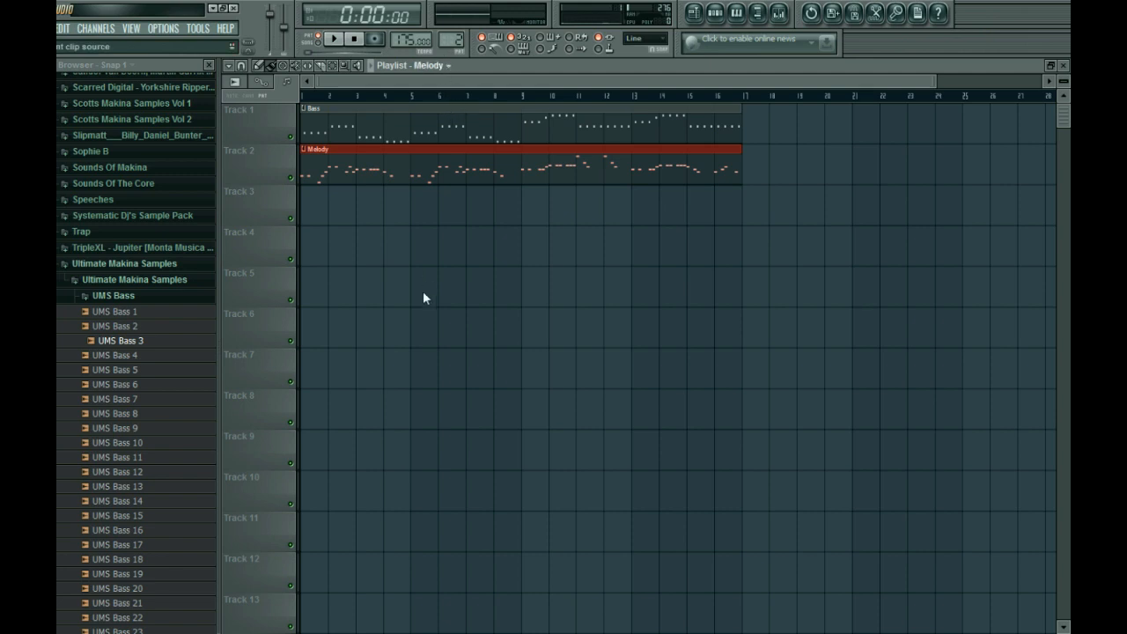
pyautogui.keyDown('ctrl'); pyautogui.click(583, 229); pyautogui.keyUp('ctrl')
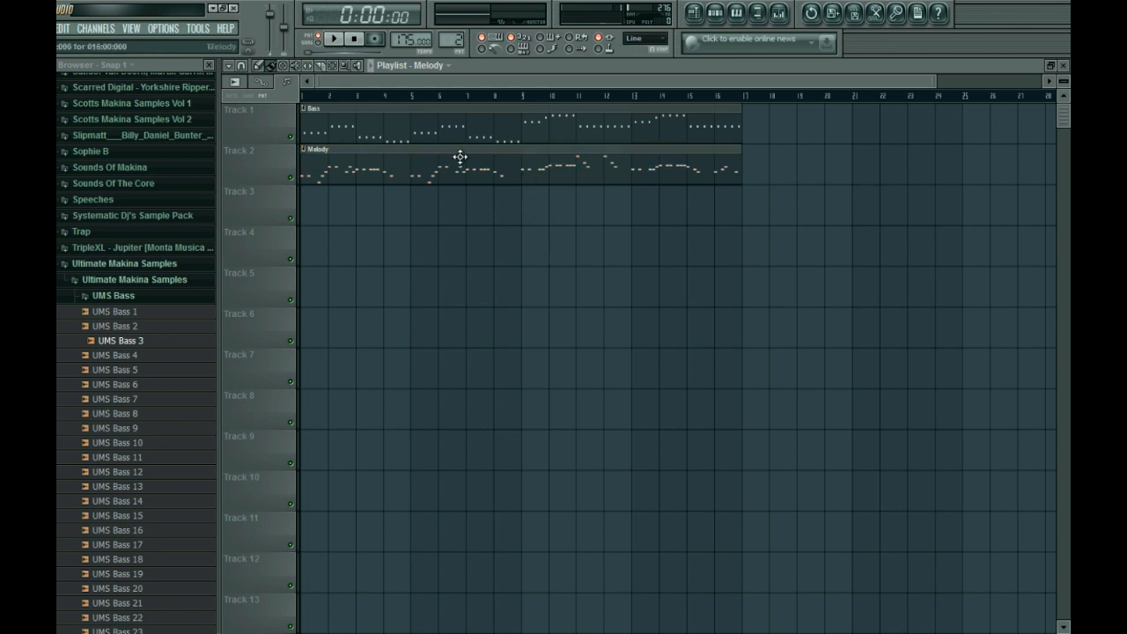
# Play the arrangement in song mode, briefly muting Track 1 to hear the melody without the bass
pyautogui.click(334, 40)
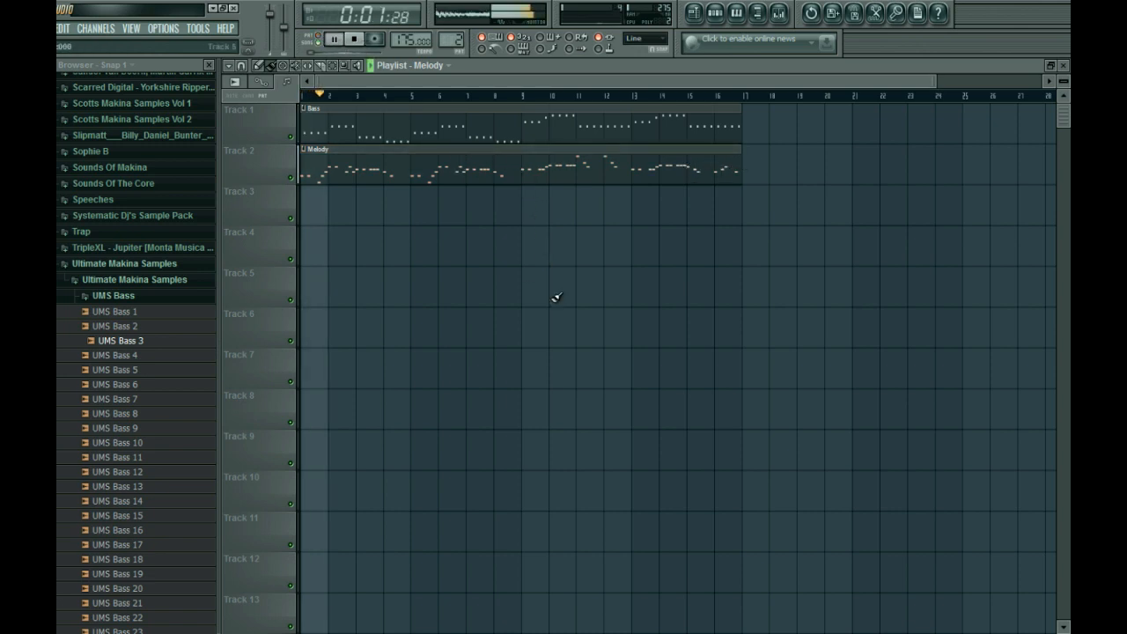
pyautogui.click(290, 135)
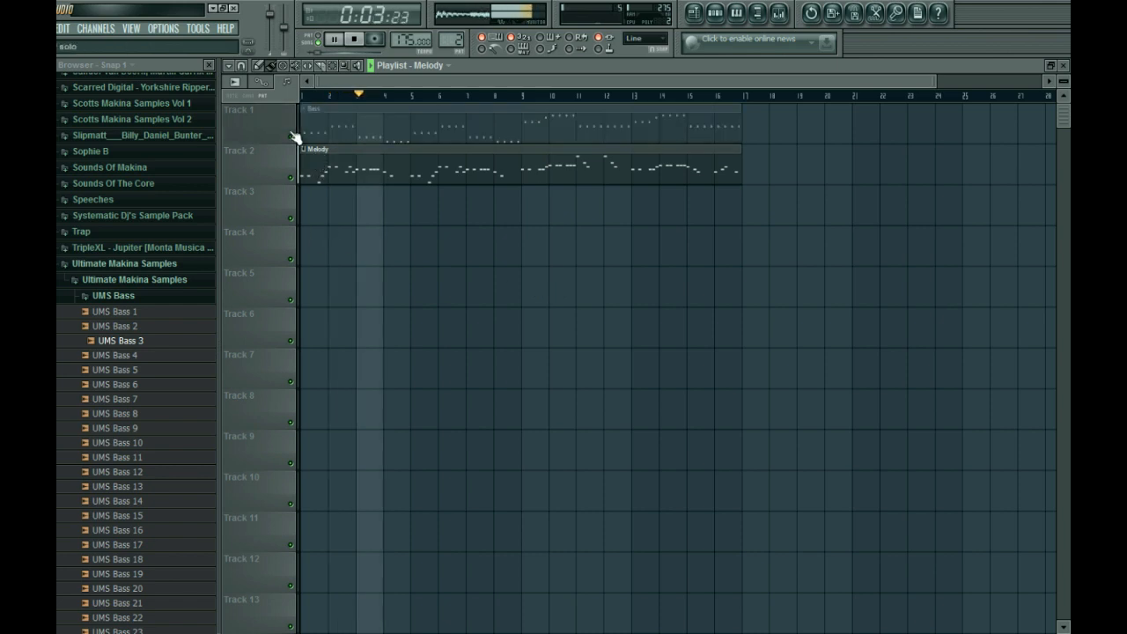
pyautogui.click(291, 136)
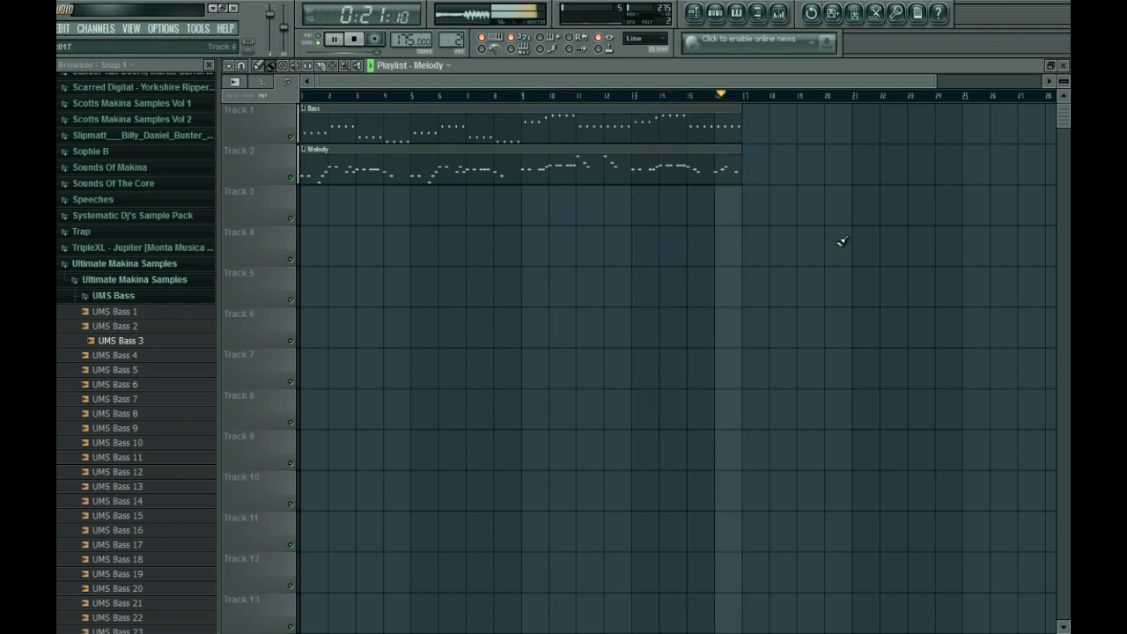
pyautogui.press('space')
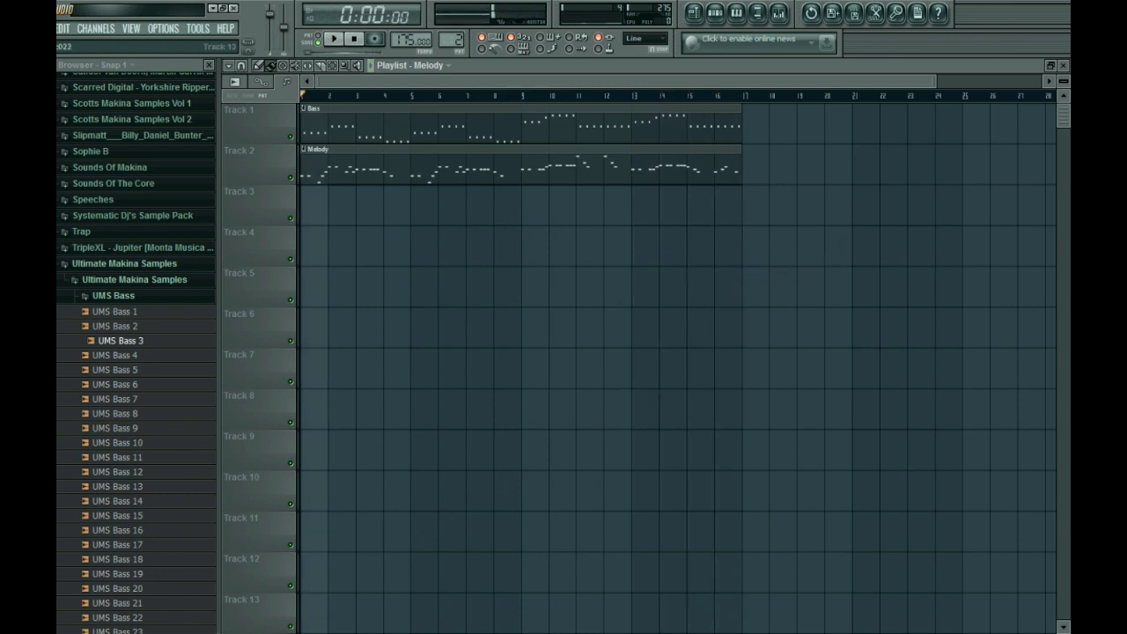
# Close the playlist, the Nexus plugin window and the Melody channel settings
pyautogui.press('F5')
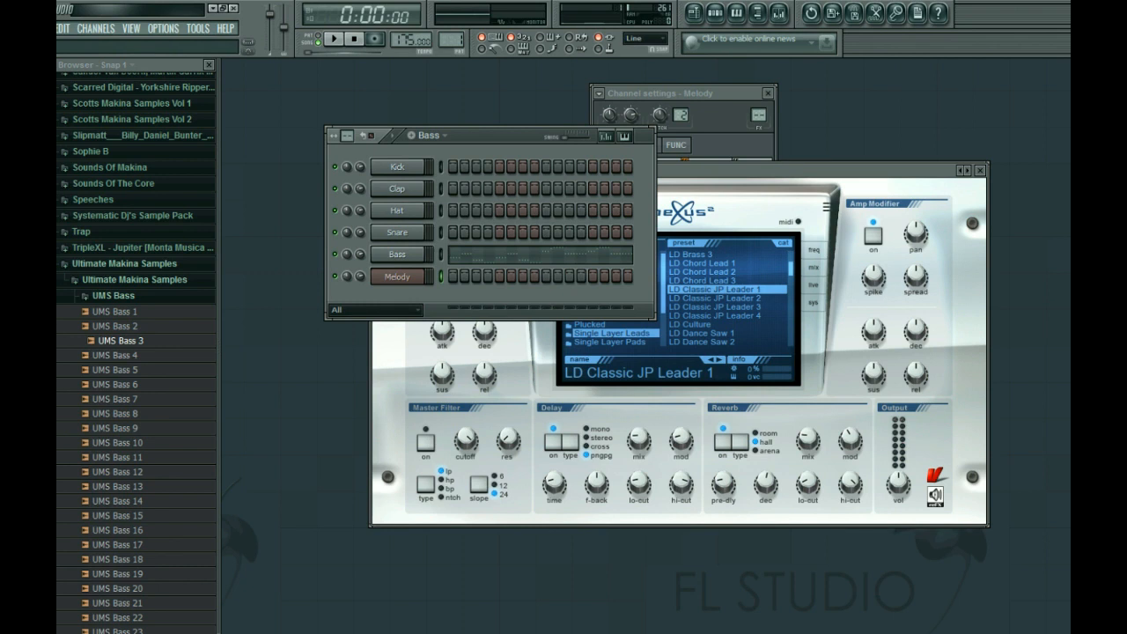
pyautogui.click(980, 170)
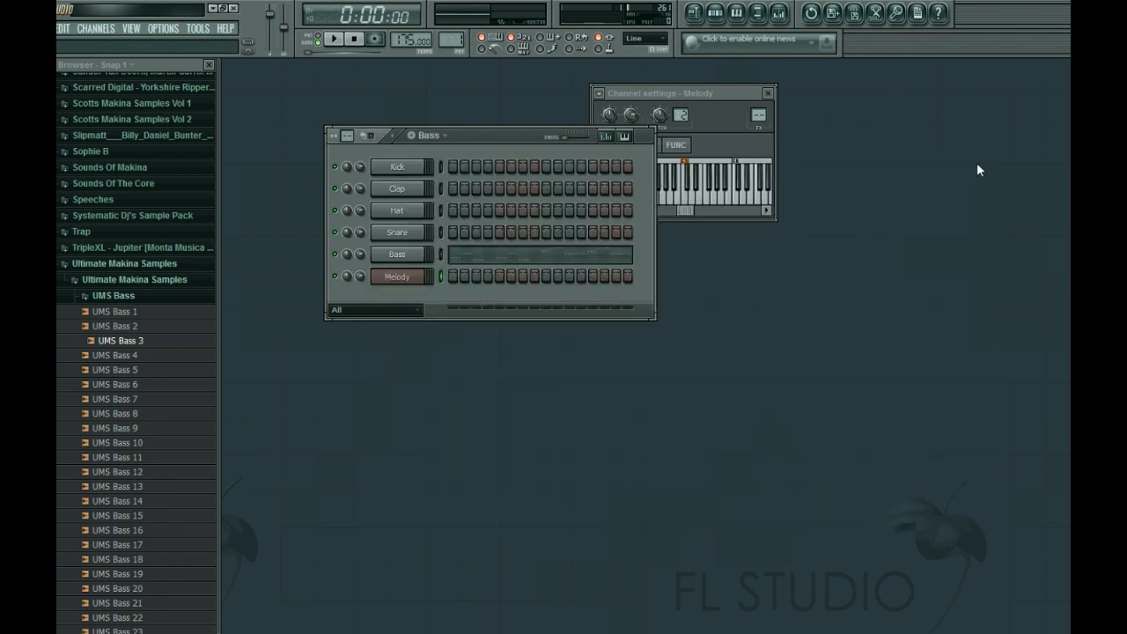
pyautogui.click(771, 96)
# Collapse the UMS Bass folder and open the UMS Stabs folder in the sample browser
pyautogui.click(139, 297)
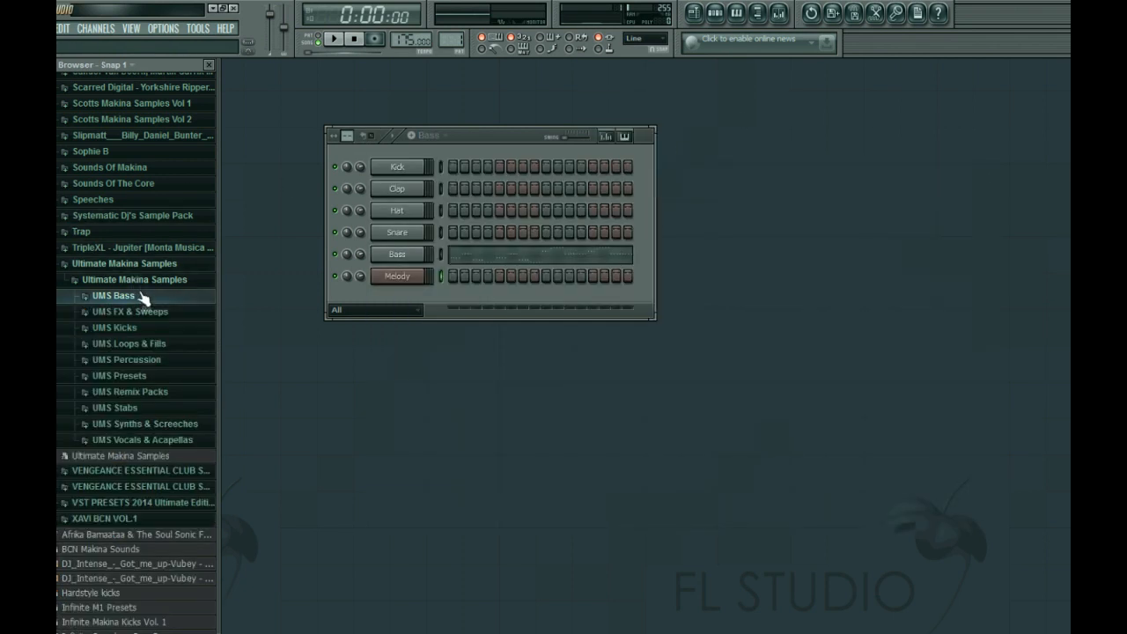
pyautogui.scroll(-3, 161, 285)
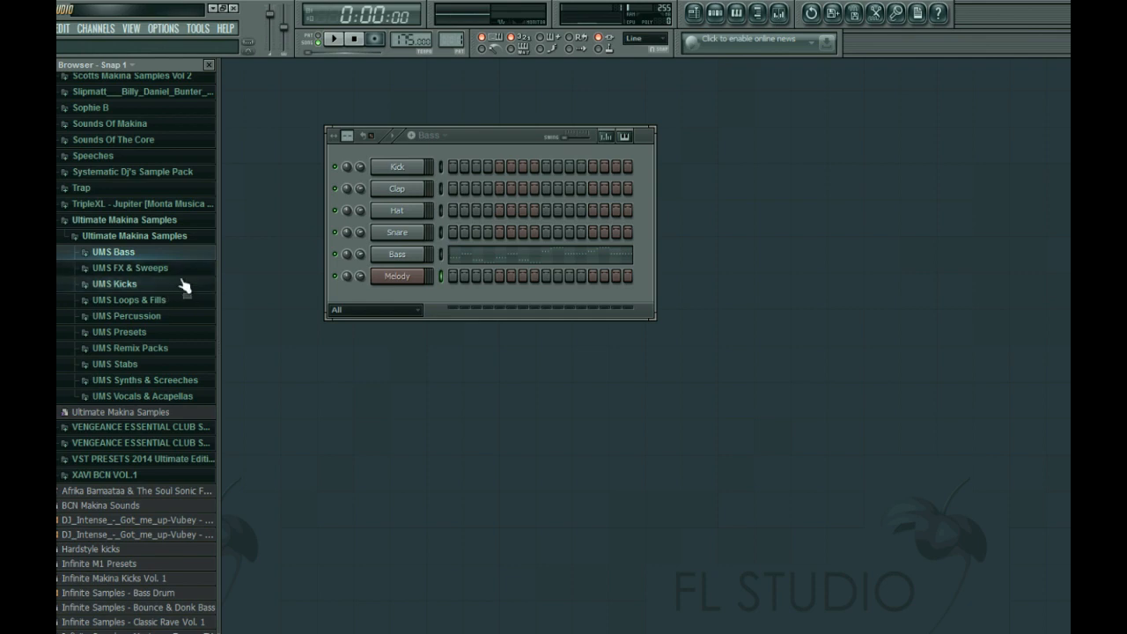
pyautogui.click(161, 362)
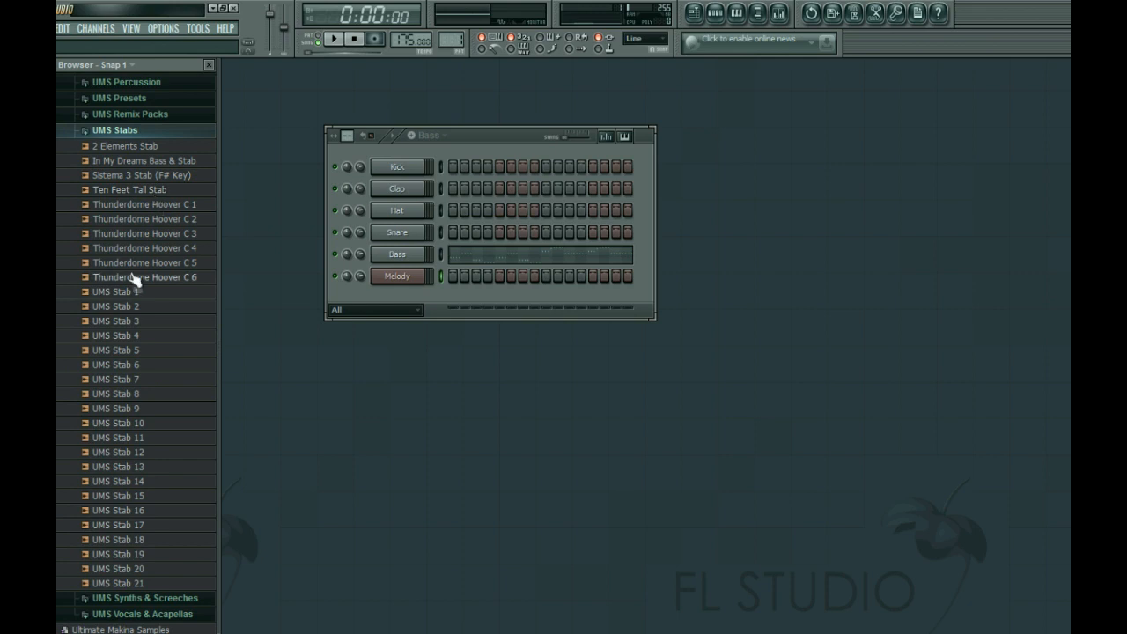
pyautogui.scroll(-2, 144, 304)
pyautogui.scroll(4, 159, 252)
pyautogui.scroll(1, 163, 214)
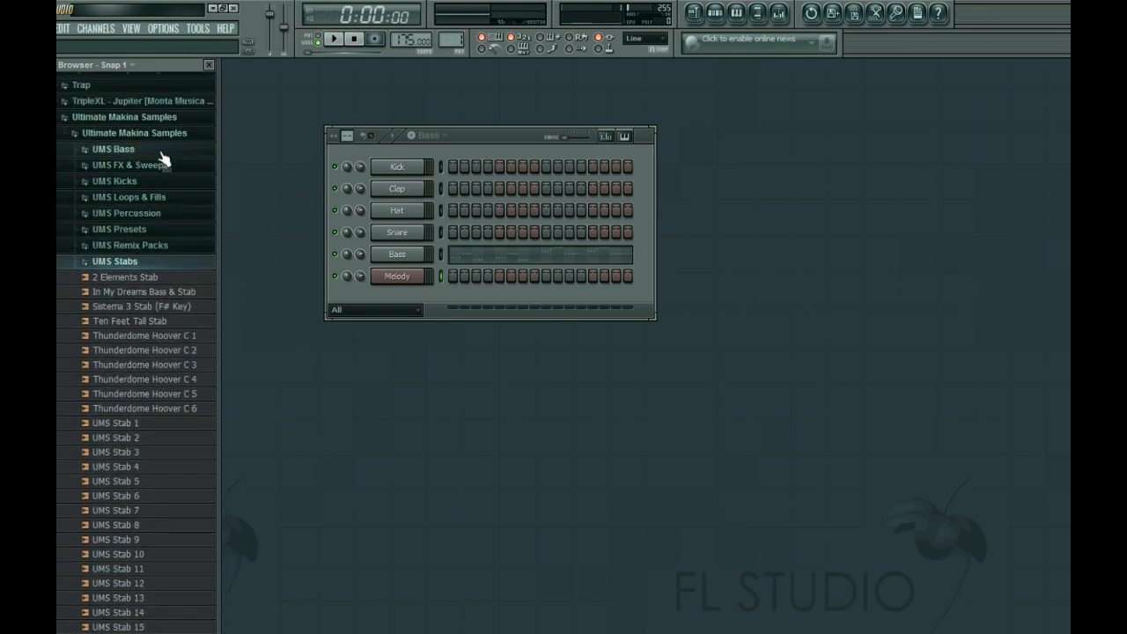
pyautogui.scroll(-4, 165, 401)
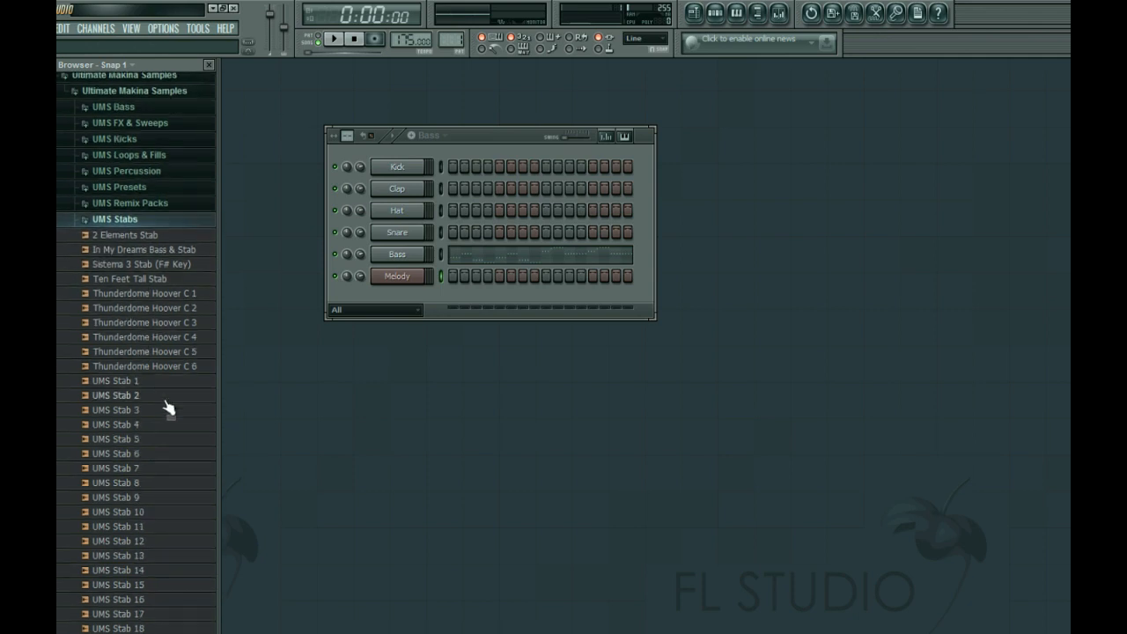
# Audition the stab samples from UMS Stab 1 to UMS Stab 7 and return to UMS Stab 6
pyautogui.click(151, 253)
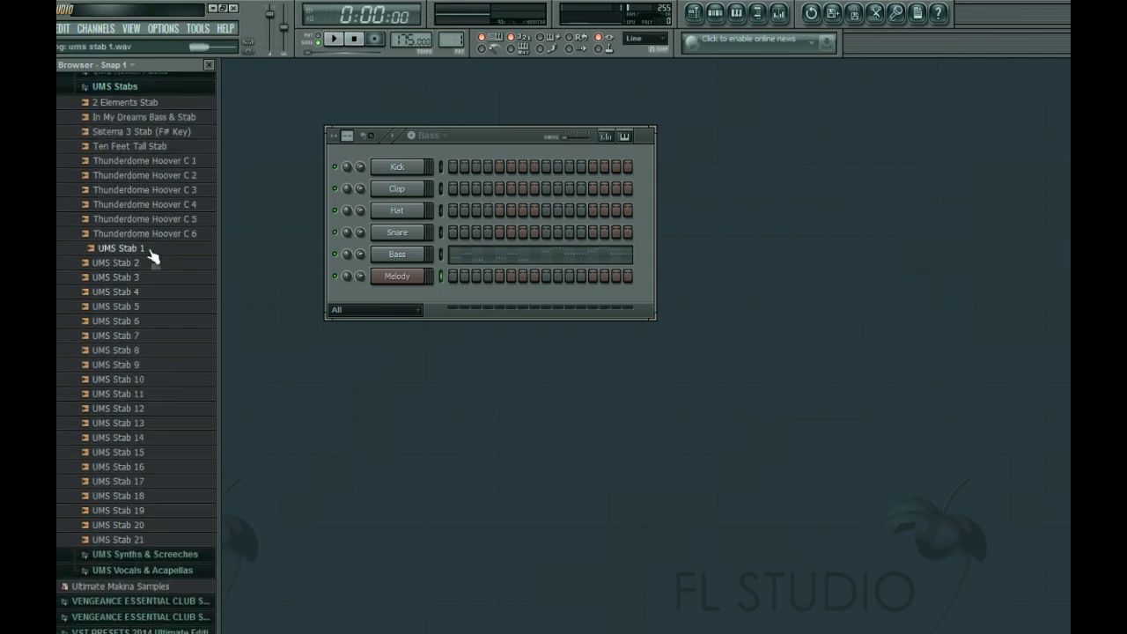
pyautogui.click(158, 264)
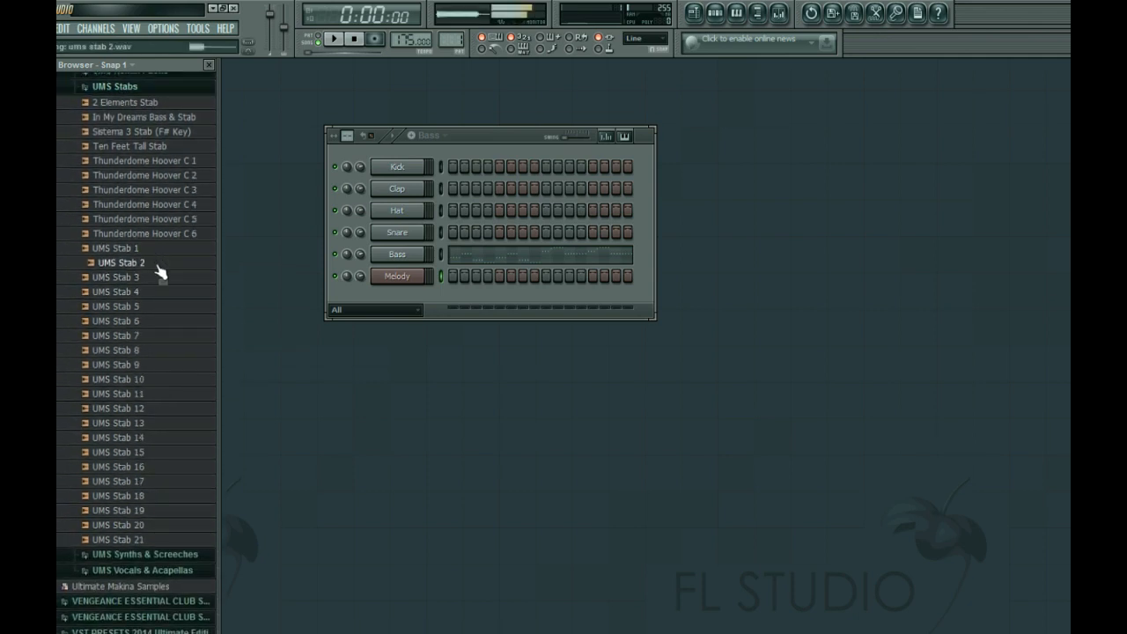
pyautogui.click(159, 279)
pyautogui.click(159, 294)
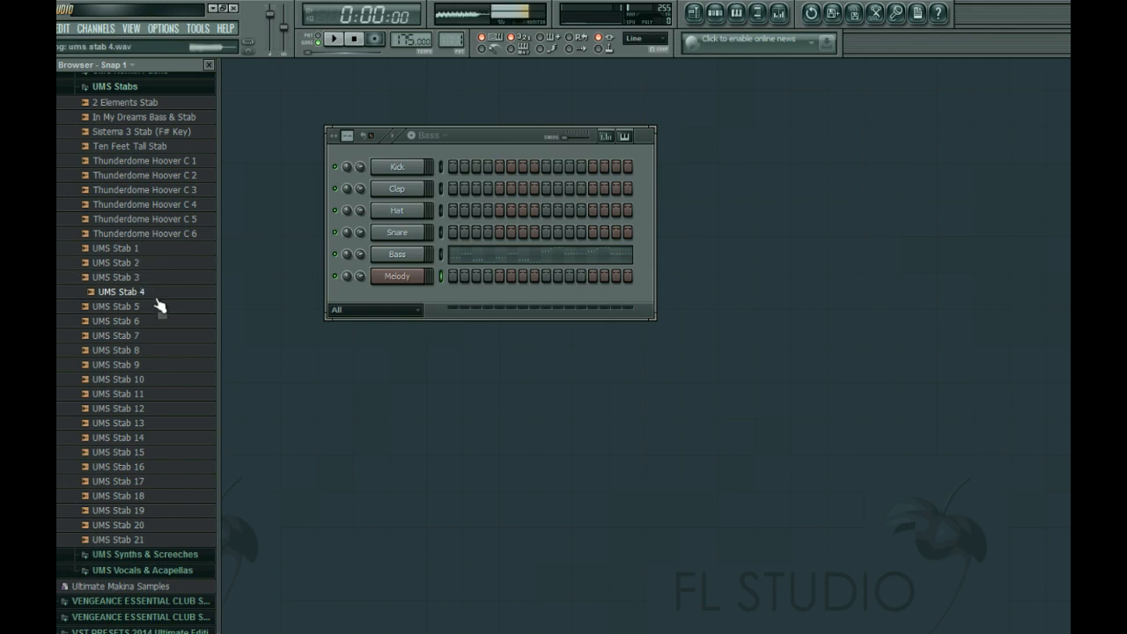
pyautogui.click(157, 308)
pyautogui.click(156, 322)
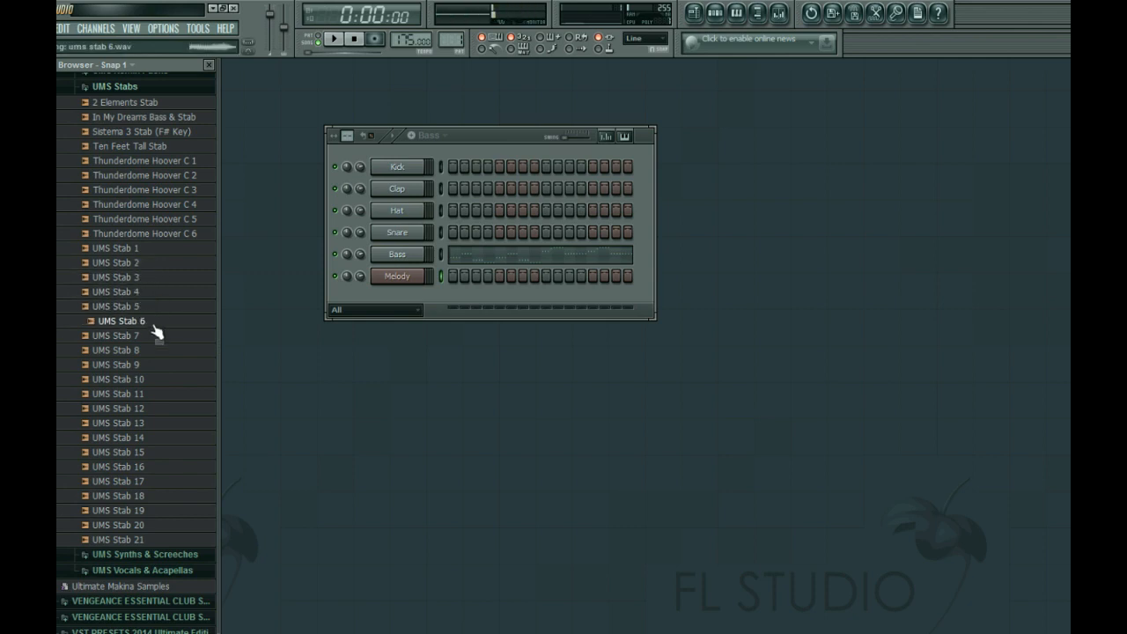
pyautogui.click(148, 335)
pyautogui.click(145, 323)
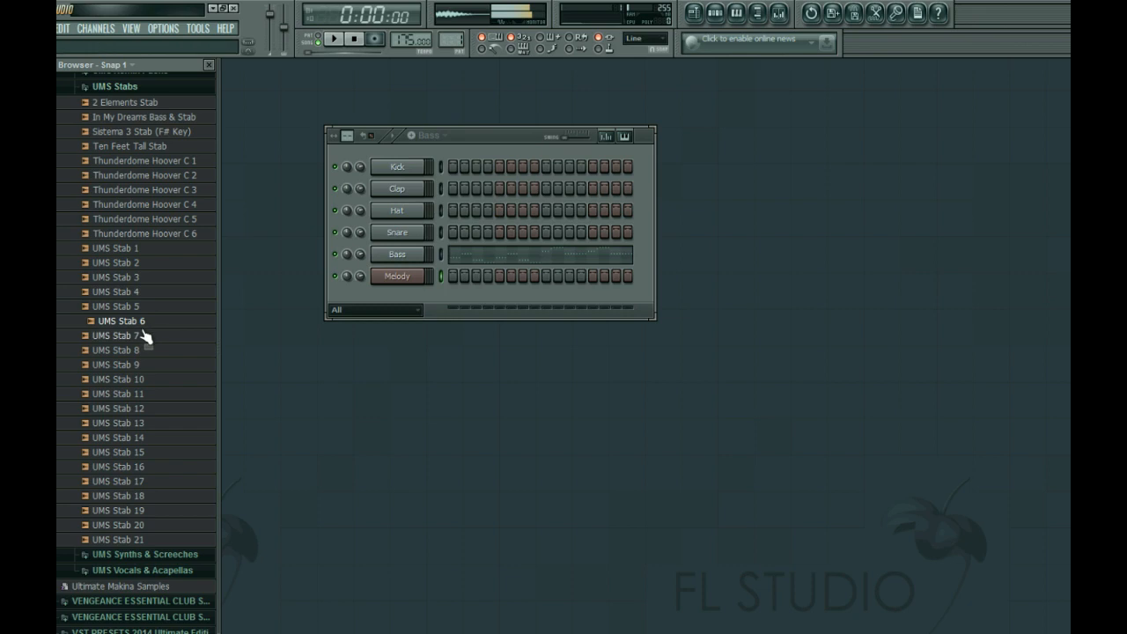
# Clone the Bass channel and copy the bass notes into the cloned channel
pyautogui.click(405, 255)
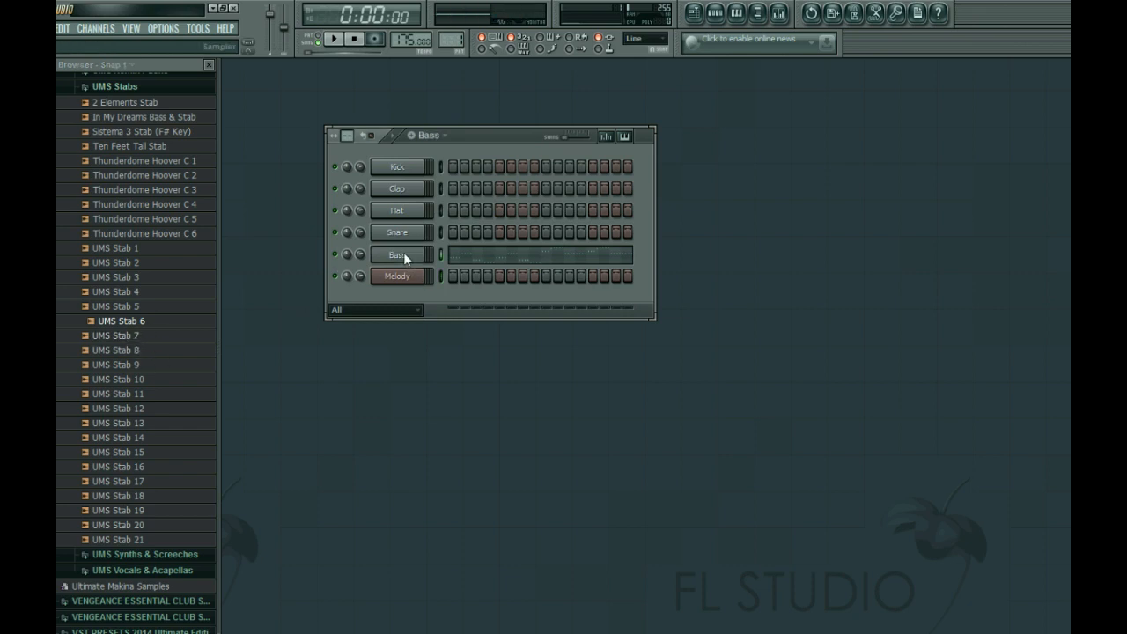
pyautogui.click(463, 431)
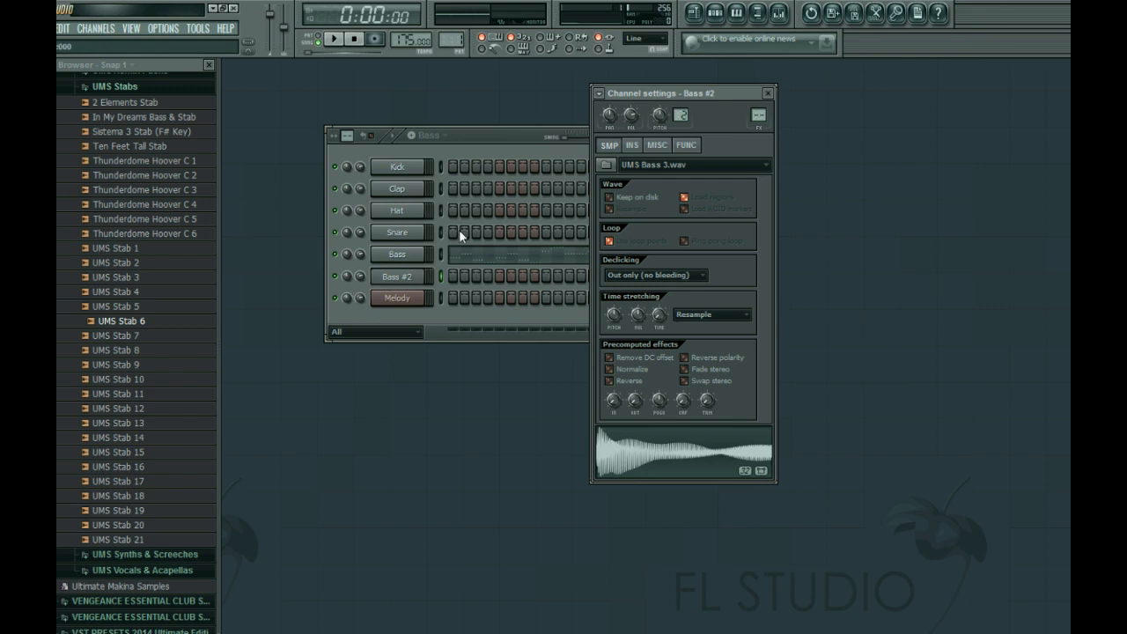
pyautogui.click(441, 256)
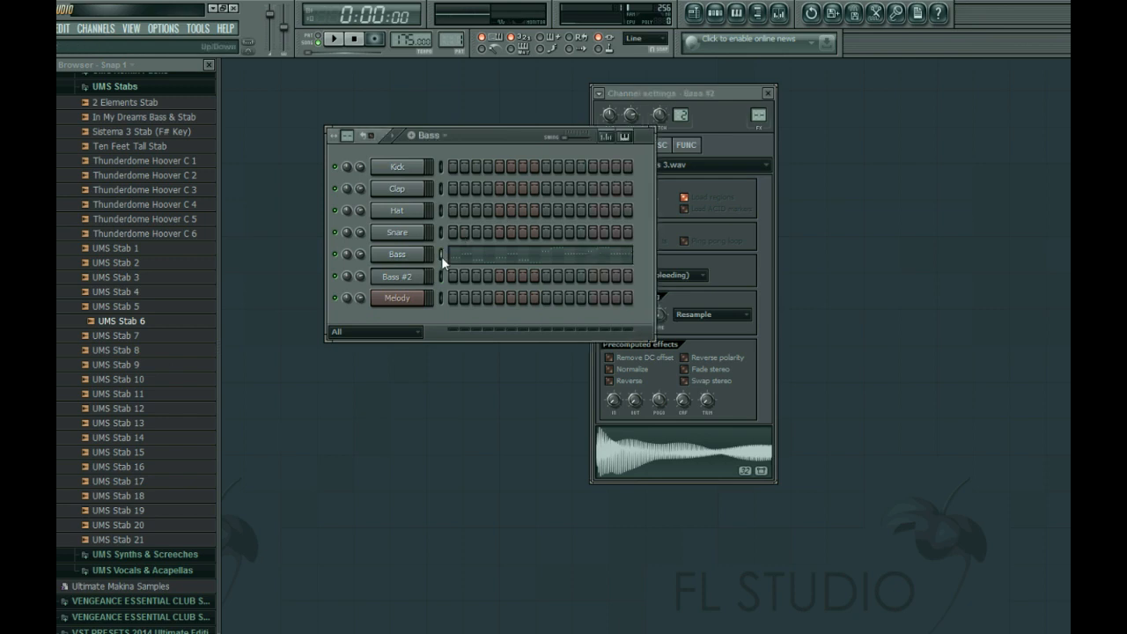
pyautogui.hotkey('ctrl', 'v')
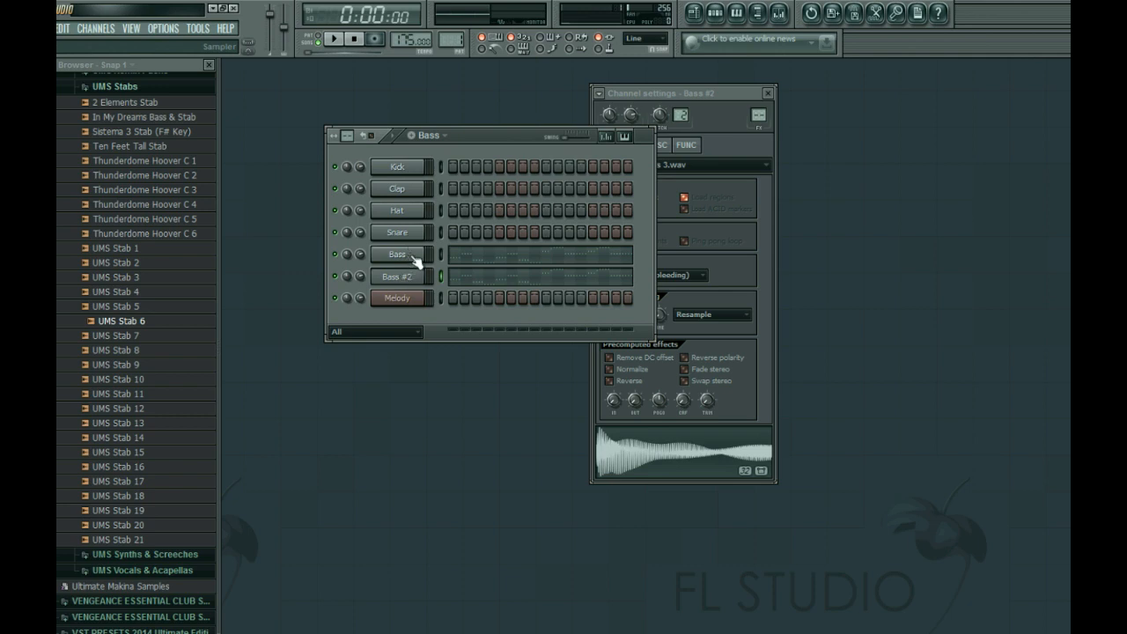
# Examine the volume envelope settings of the Bass and Bass #2 channels
pyautogui.click(414, 257)
pyautogui.click(636, 146)
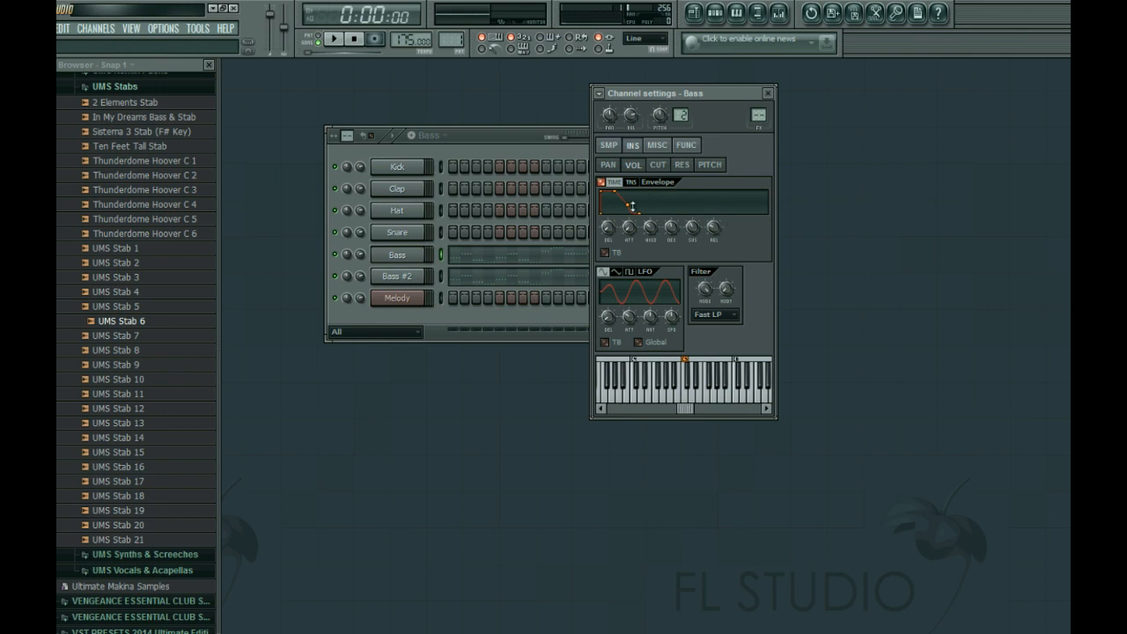
pyautogui.click(397, 277)
pyautogui.click(483, 139)
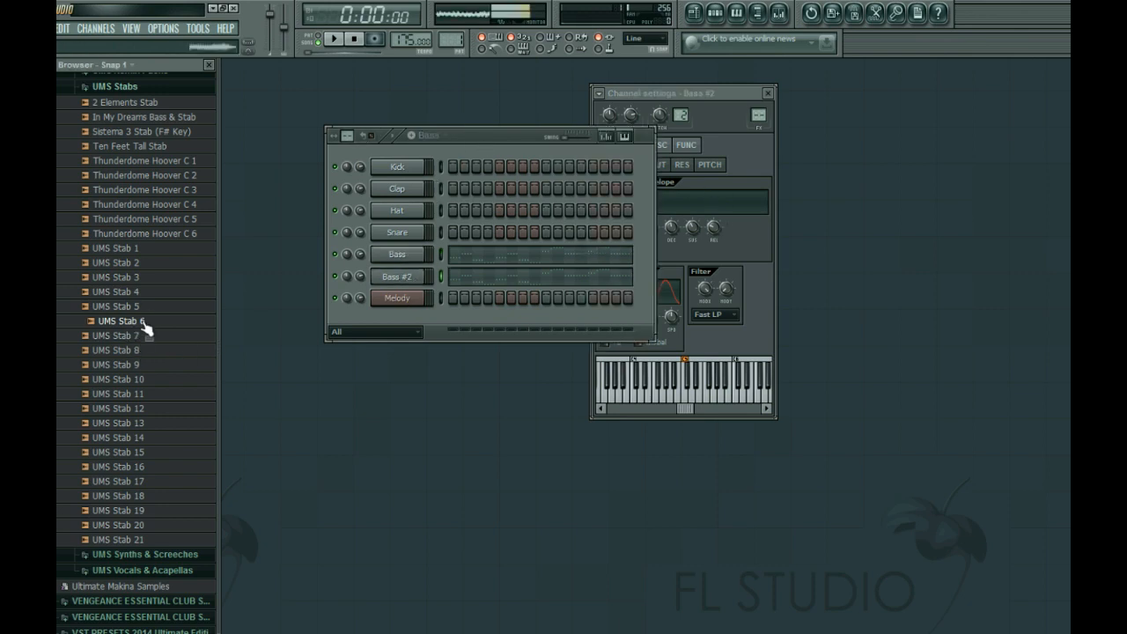
# Replace the Bass #2 channel's sample with UMS Stab 6 and play the Bass pattern with the stab layered in
pyautogui.moveTo(145, 324); pyautogui.dragTo(401, 276)
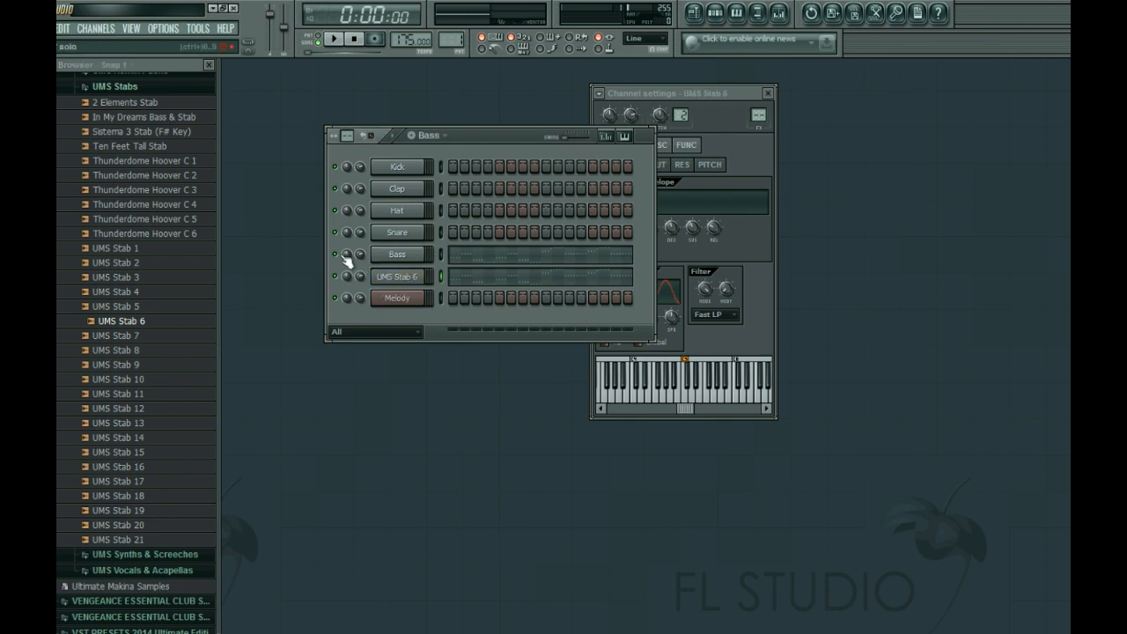
pyautogui.click(325, 41)
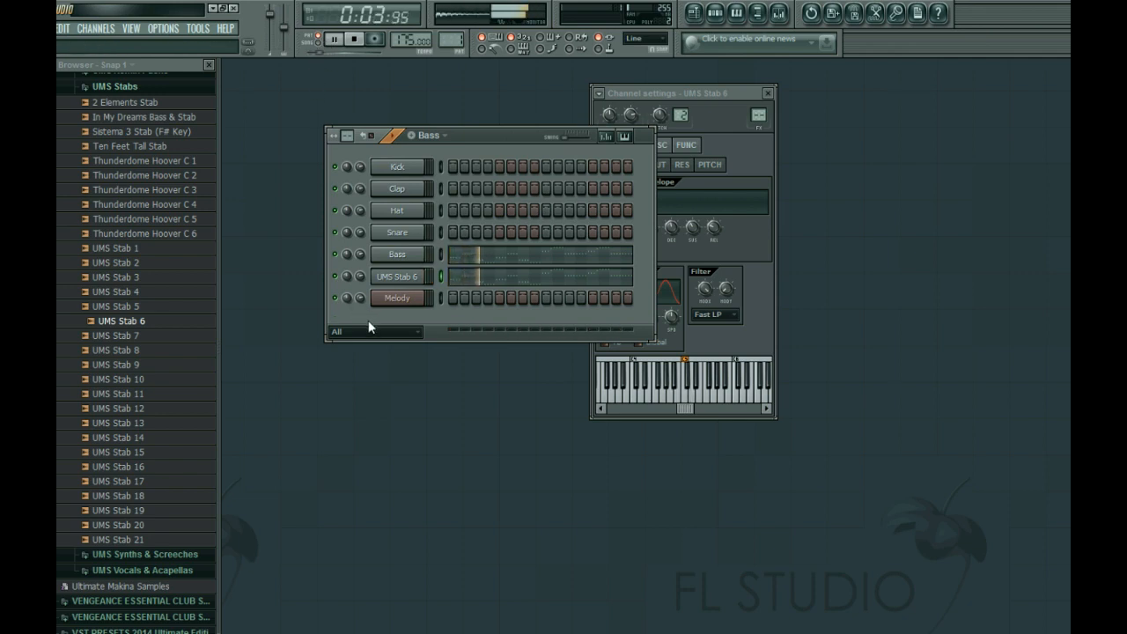
pyautogui.press('space')
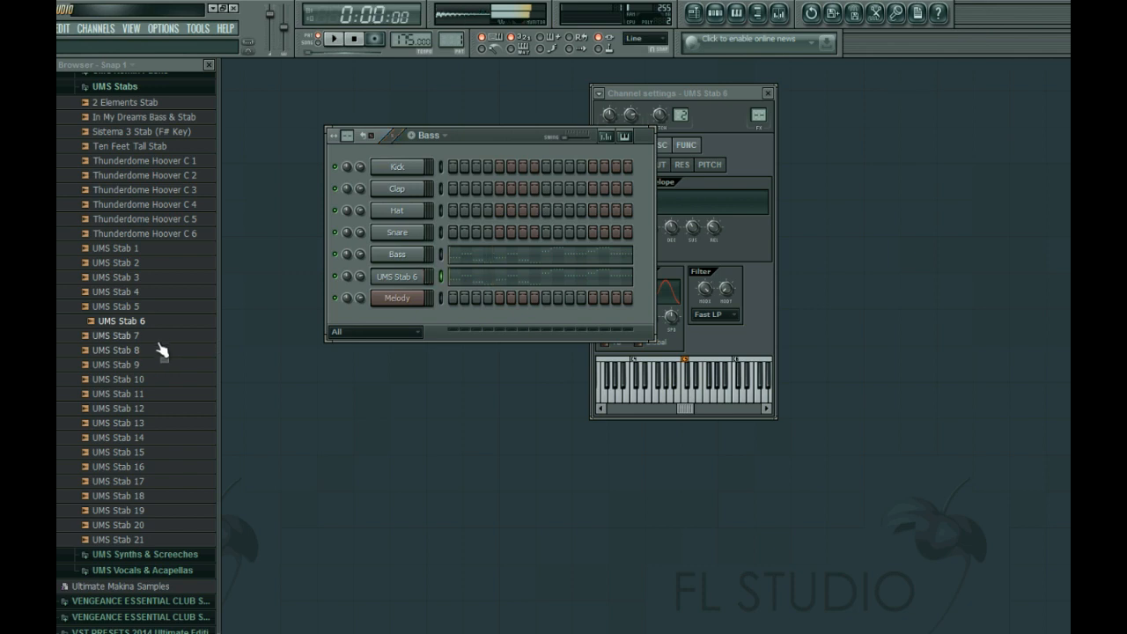
# Audition UMS Stab 7 and UMS Stab 8, replace the UMS Stab 6 channel's sample with UMS Stab 8 and play the Bass pattern
pyautogui.click(158, 336)
pyautogui.click(160, 351)
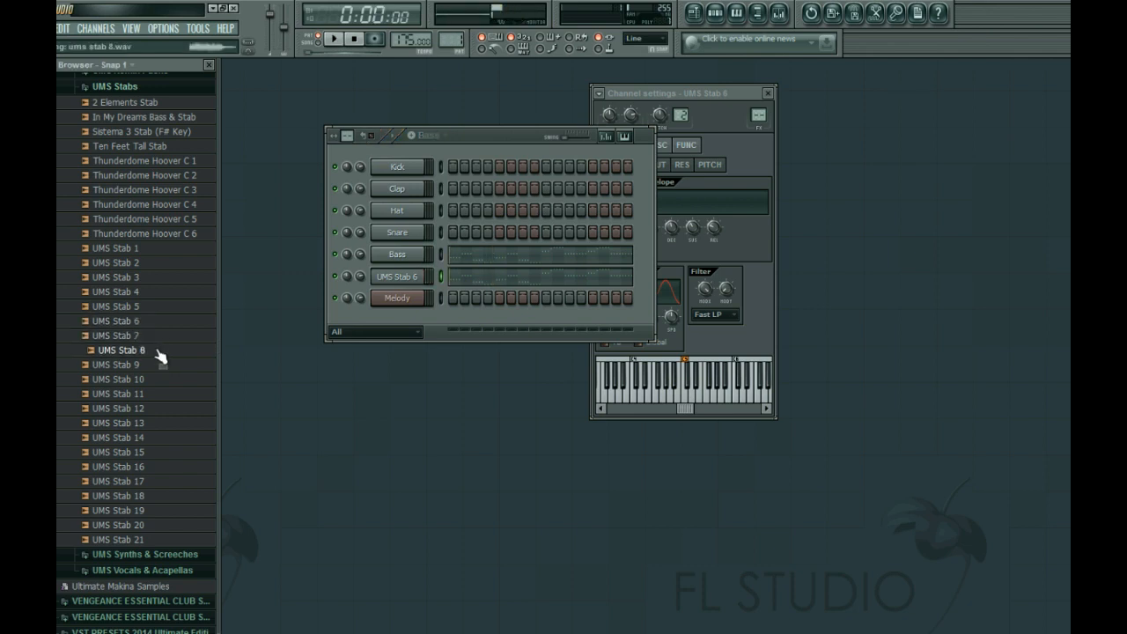
pyautogui.moveTo(315, 305); pyautogui.dragTo(405, 275)
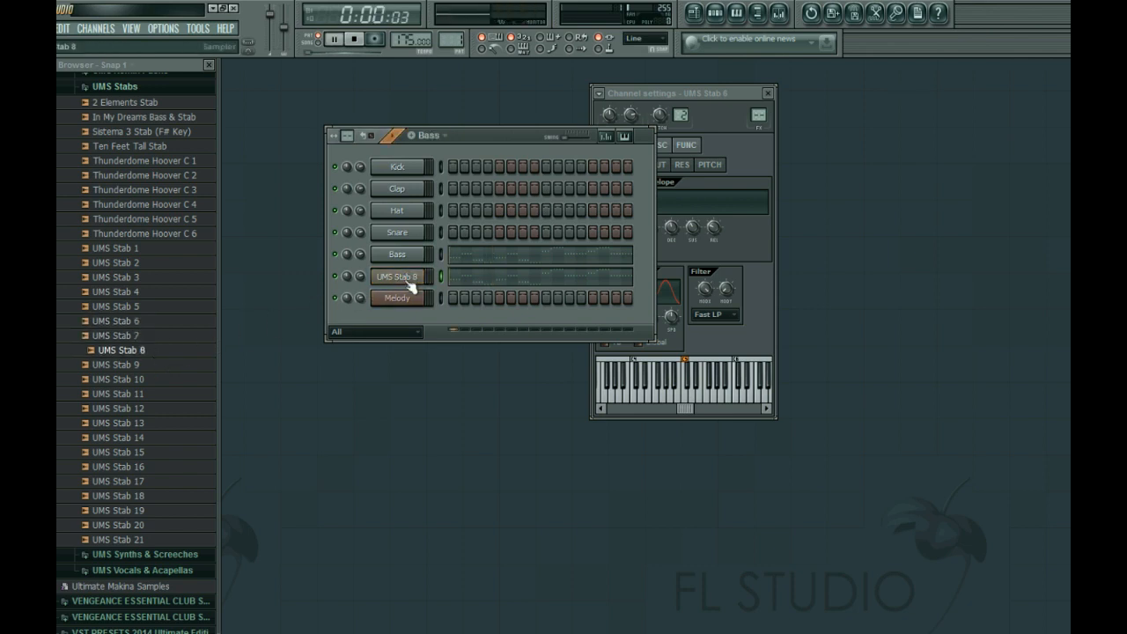
pyautogui.press('space')
# Examine the UMS Stab 8 channel's volume envelope during pattern playback and compare it with the Bass channel's envelope
pyautogui.click(397, 276)
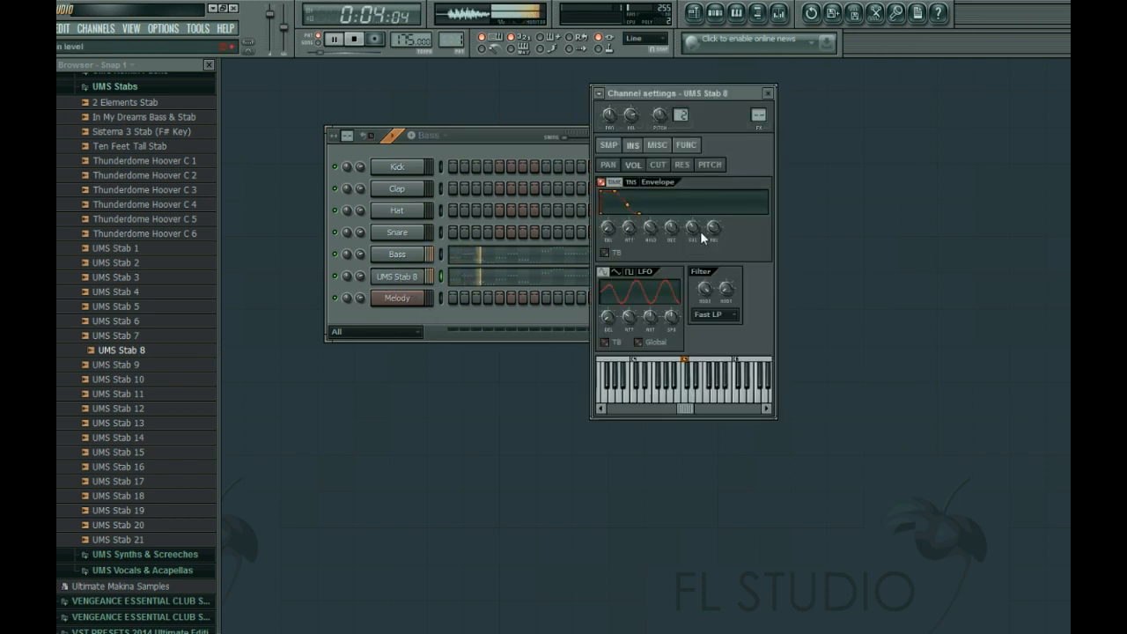
pyautogui.press('space')
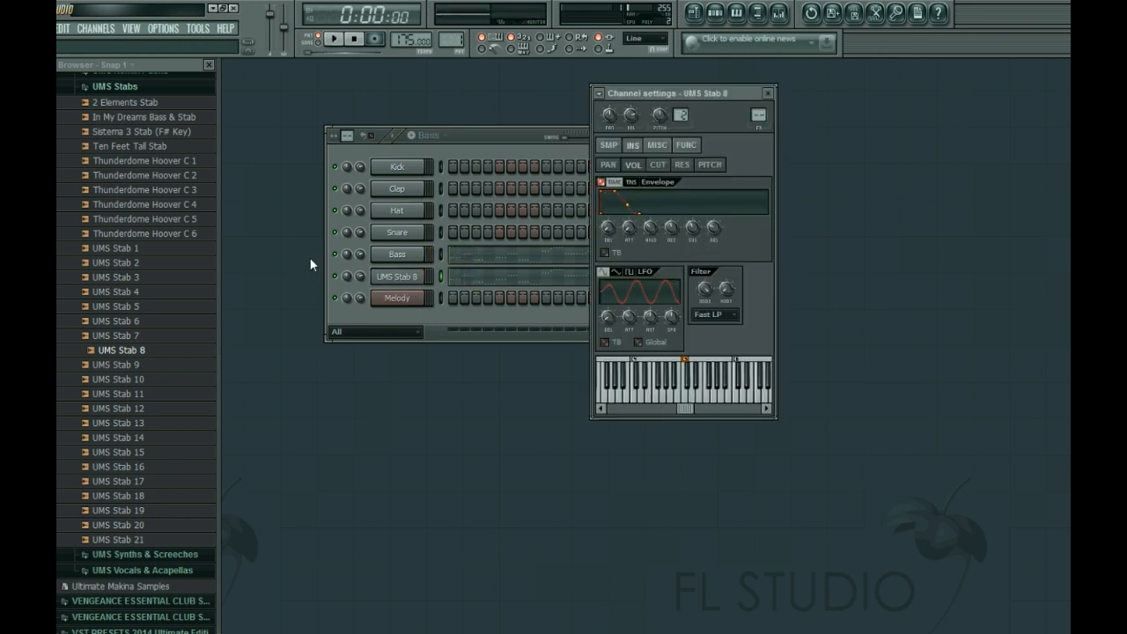
pyautogui.doubleClick(405, 277)
pyautogui.press('space')
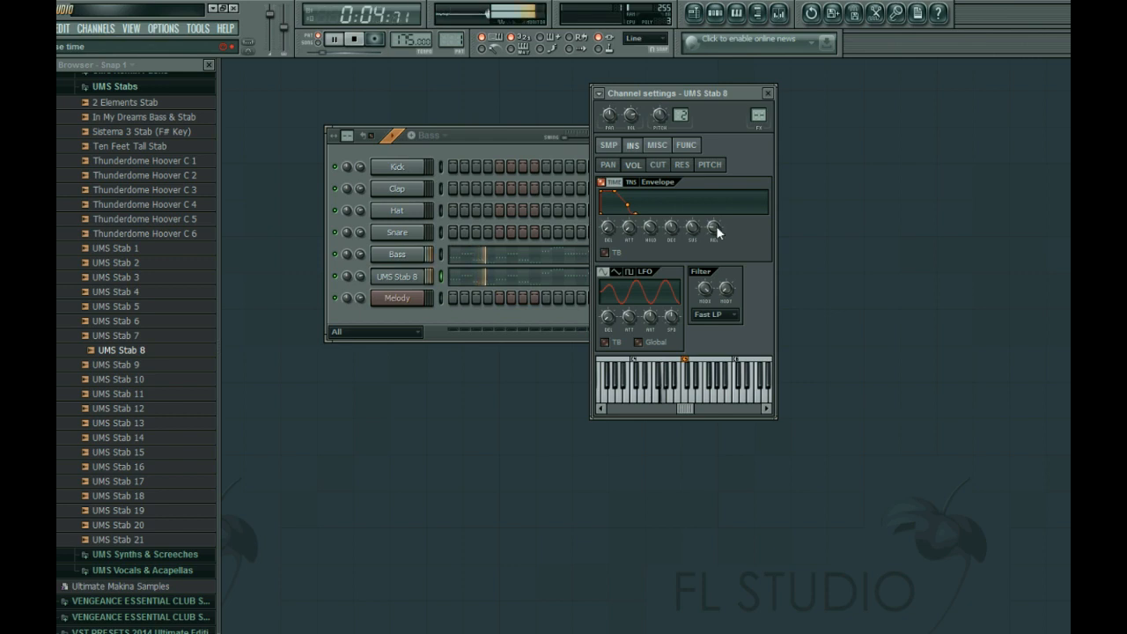
pyautogui.press('Up')
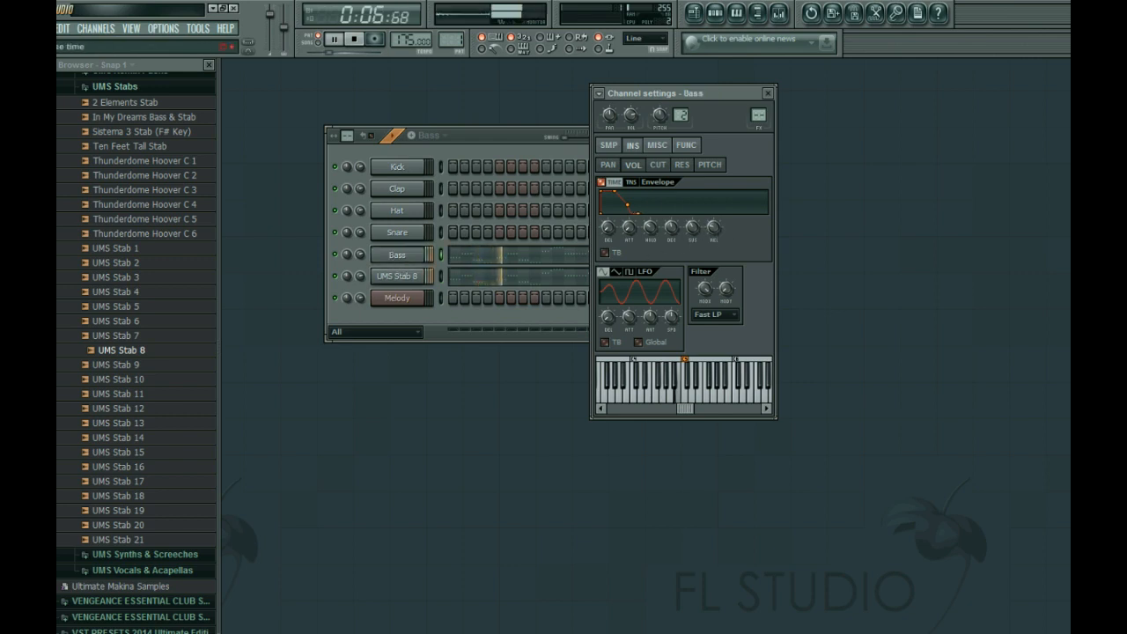
# Play the playlist arrangement in song mode to hear the melody over the bass layered with UMS Stab 8
pyautogui.click(486, 133)
pyautogui.click(333, 40)
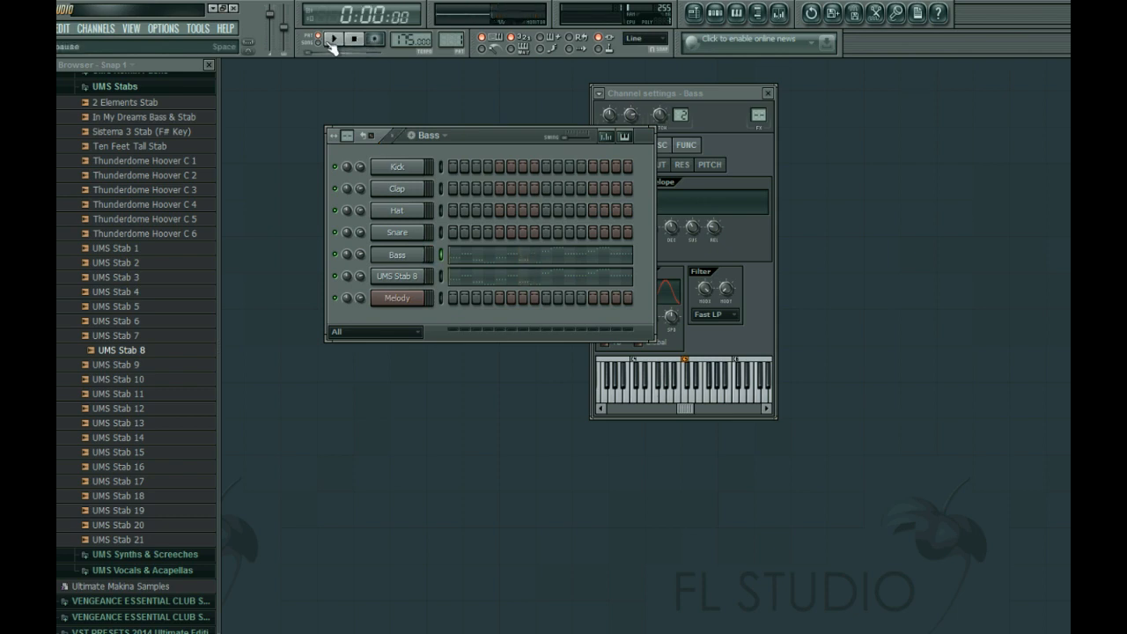
pyautogui.press('F5')
pyautogui.press('space')
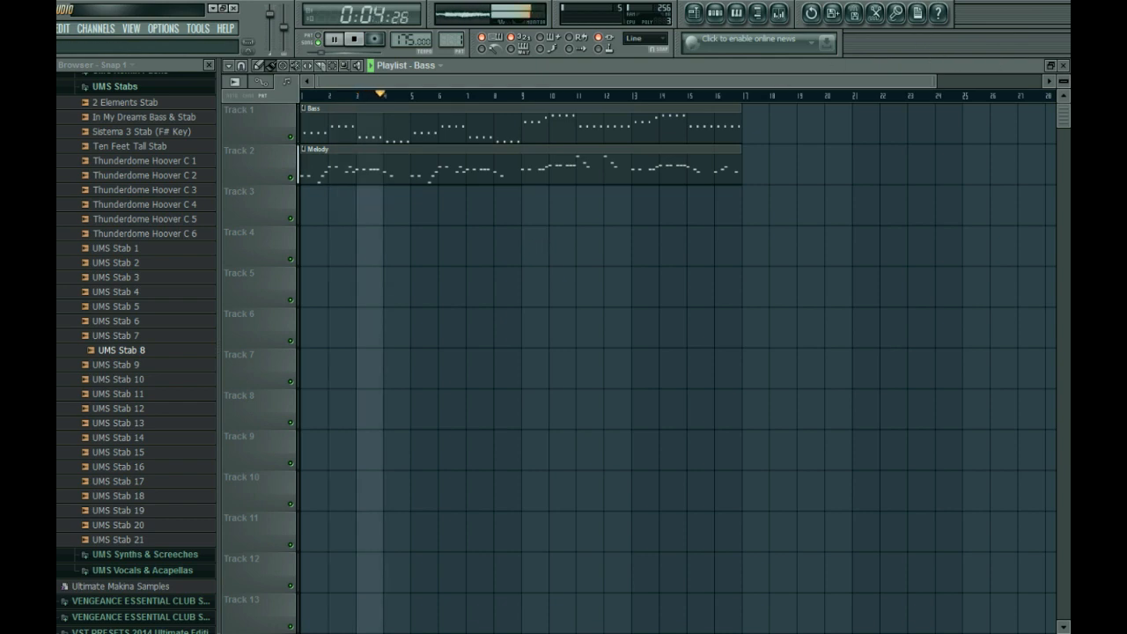
pyautogui.click(1064, 66)
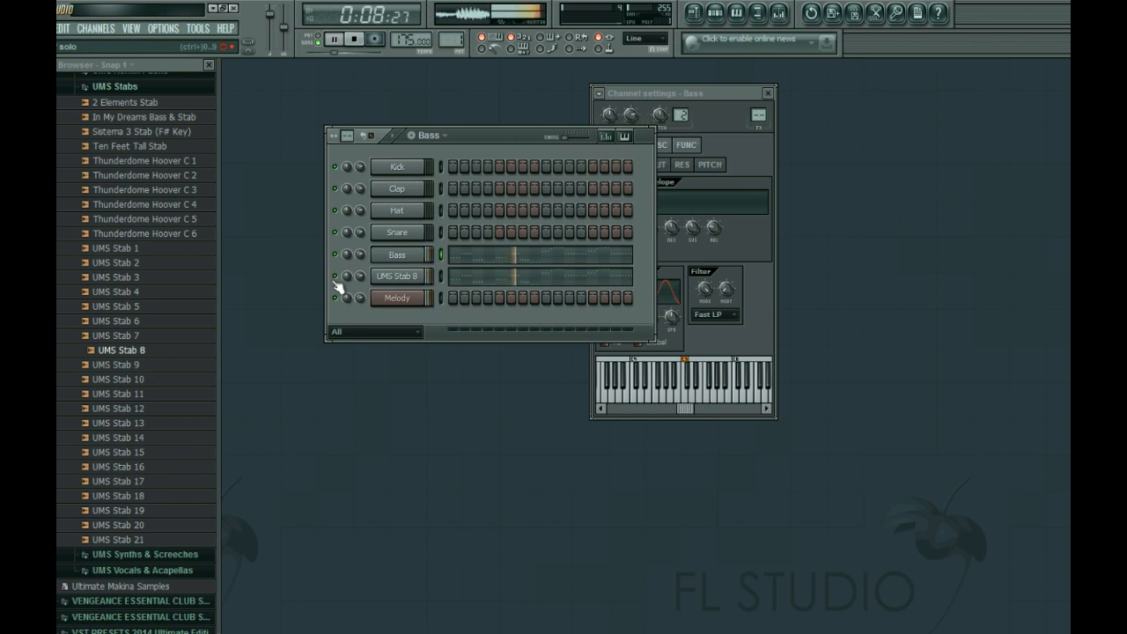
pyautogui.press('space')
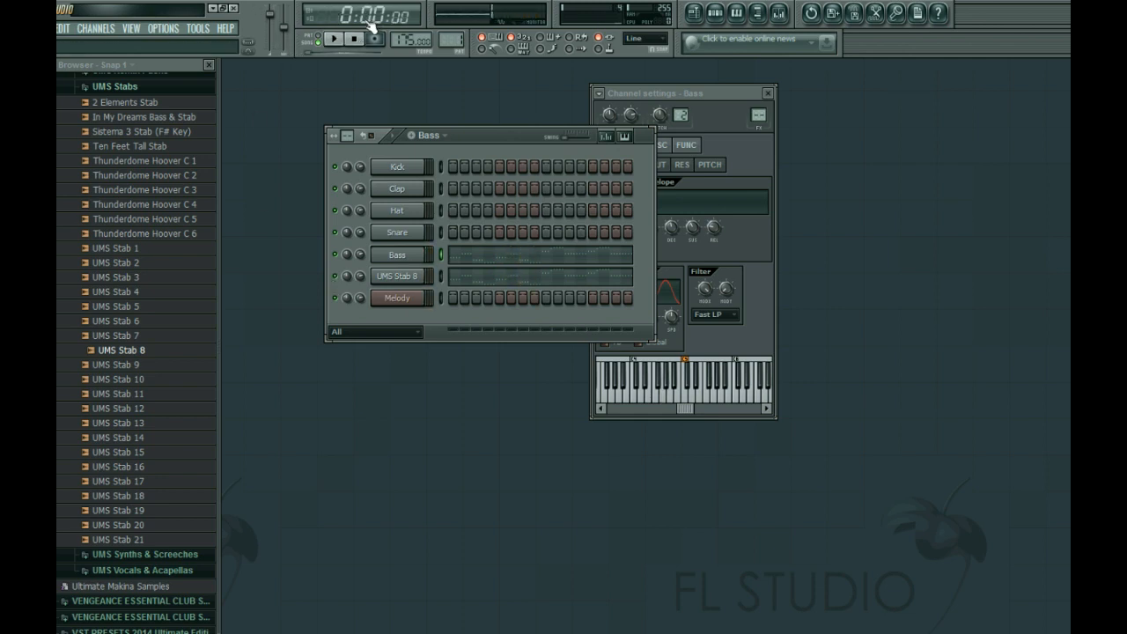
# Clone the UMS Stab 8 channel and paste the bass notes into the clone
pyautogui.click(408, 277)
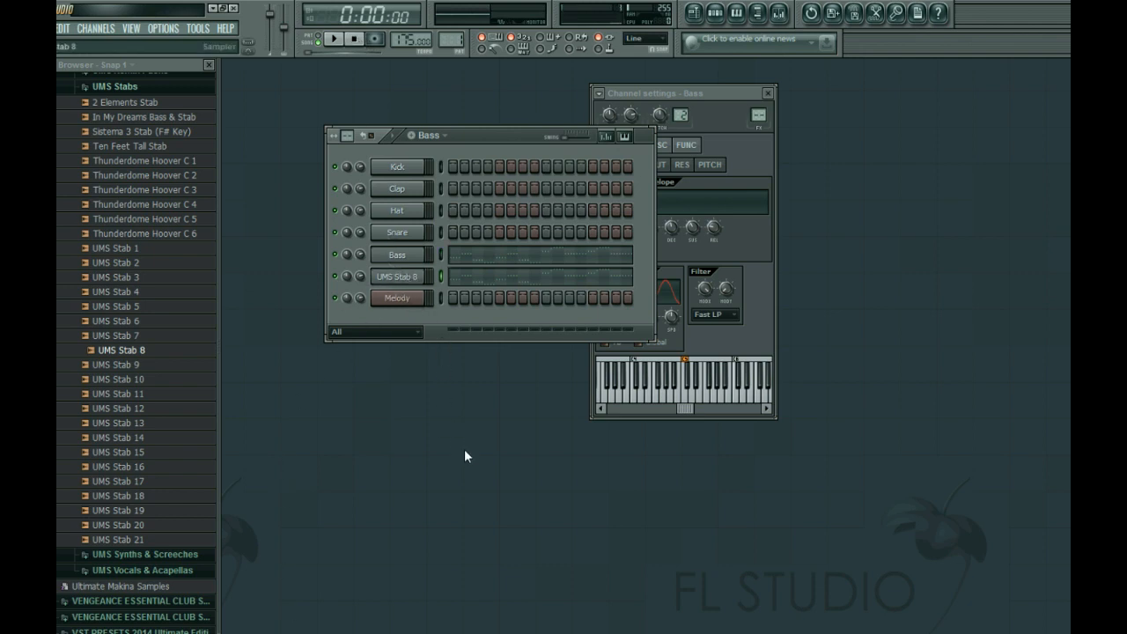
pyautogui.hotkey('alt', 'c')
pyautogui.click(499, 351)
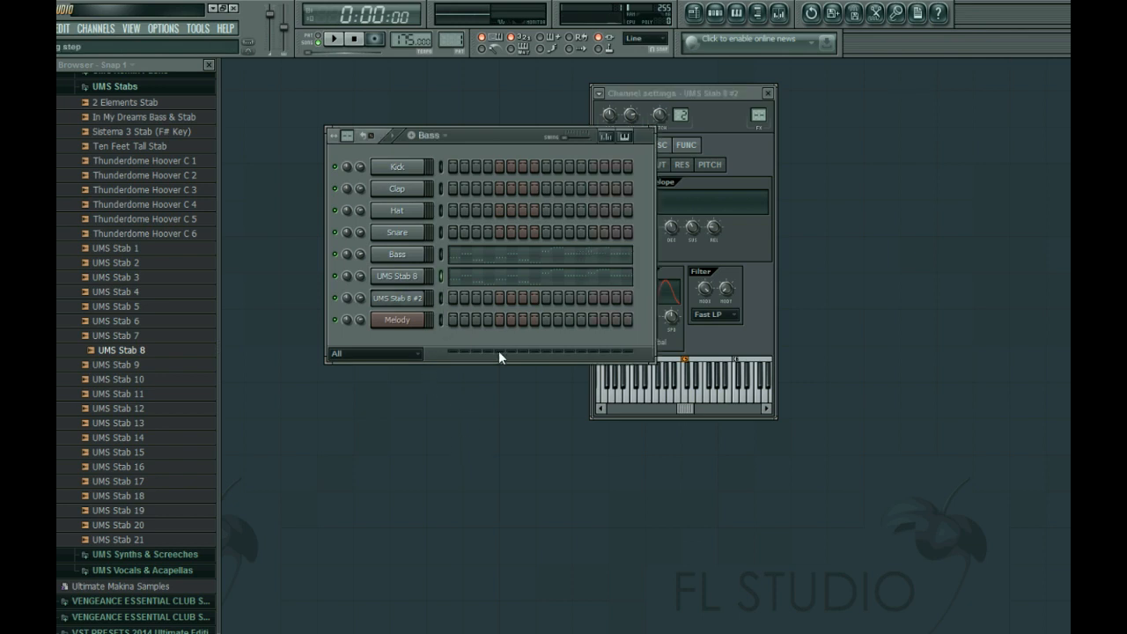
pyautogui.click(442, 298)
pyautogui.hotkey('ctrl', 'v')
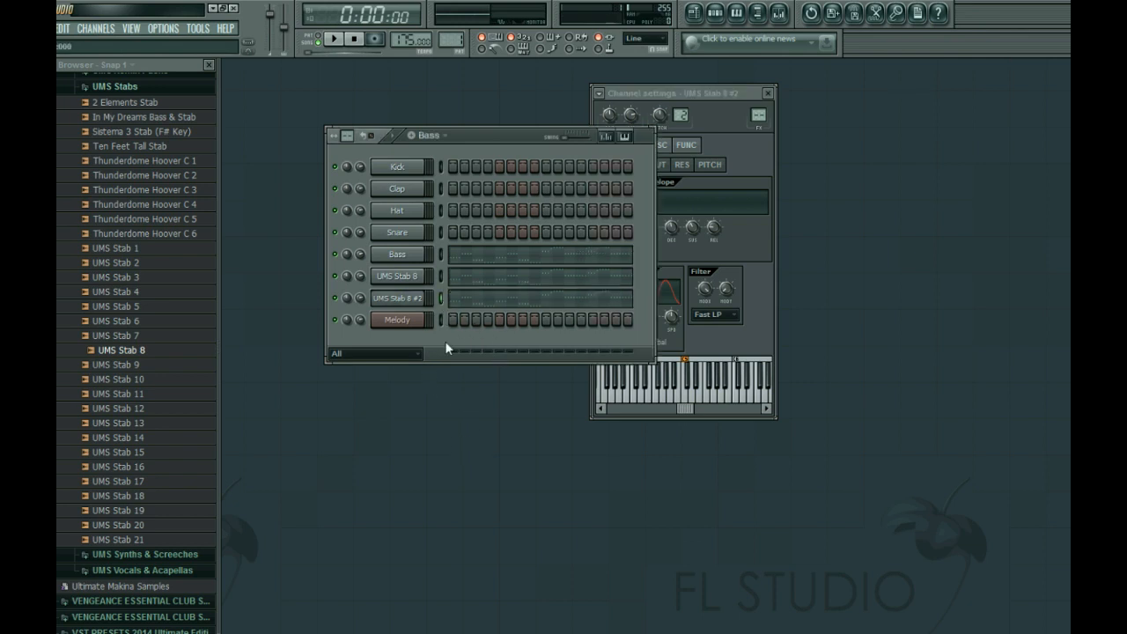
# Replace the UMS Stab 8 #2 channel's sample with UMS Stab 9 and play the Bass pattern with both stabs layered
pyautogui.click(157, 366)
pyautogui.moveTo(147, 372); pyautogui.dragTo(394, 298)
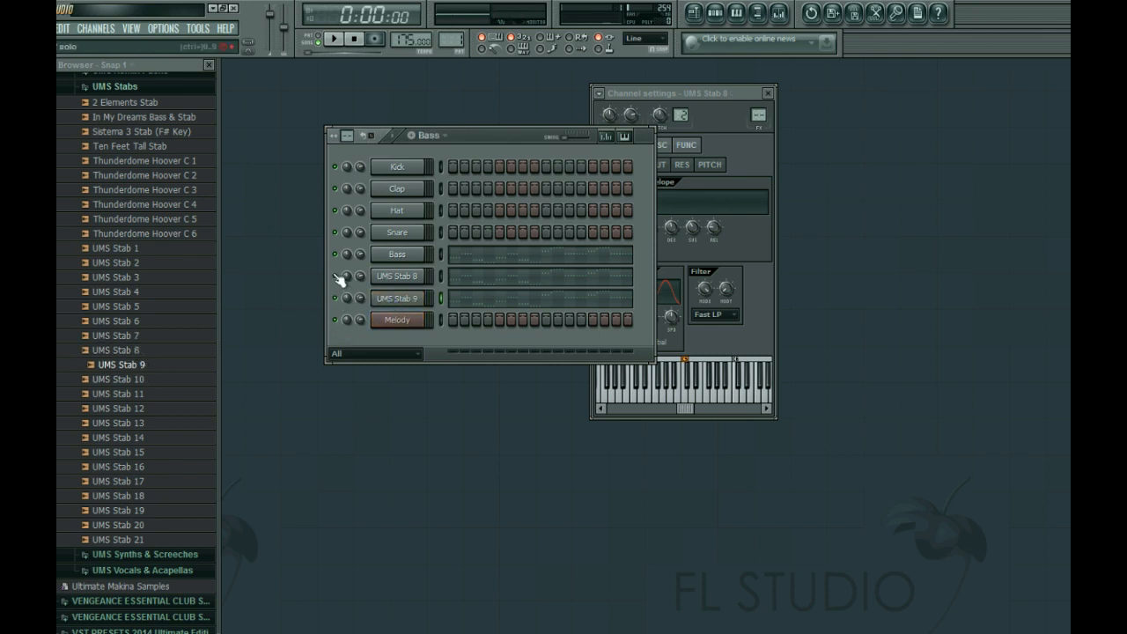
pyautogui.click(334, 39)
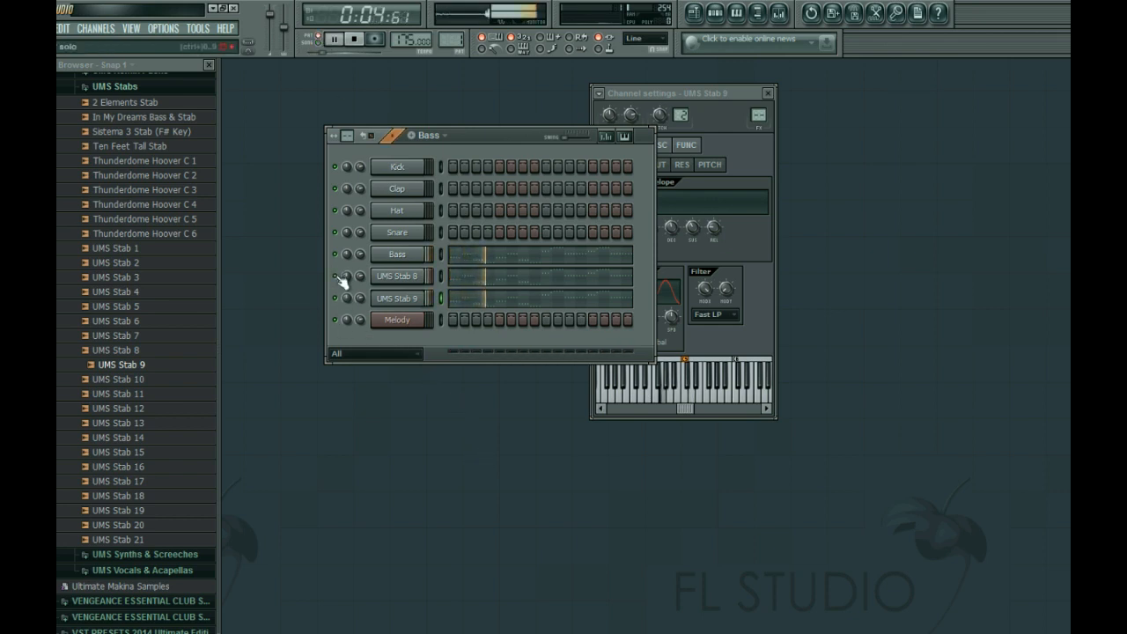
pyautogui.press('space')
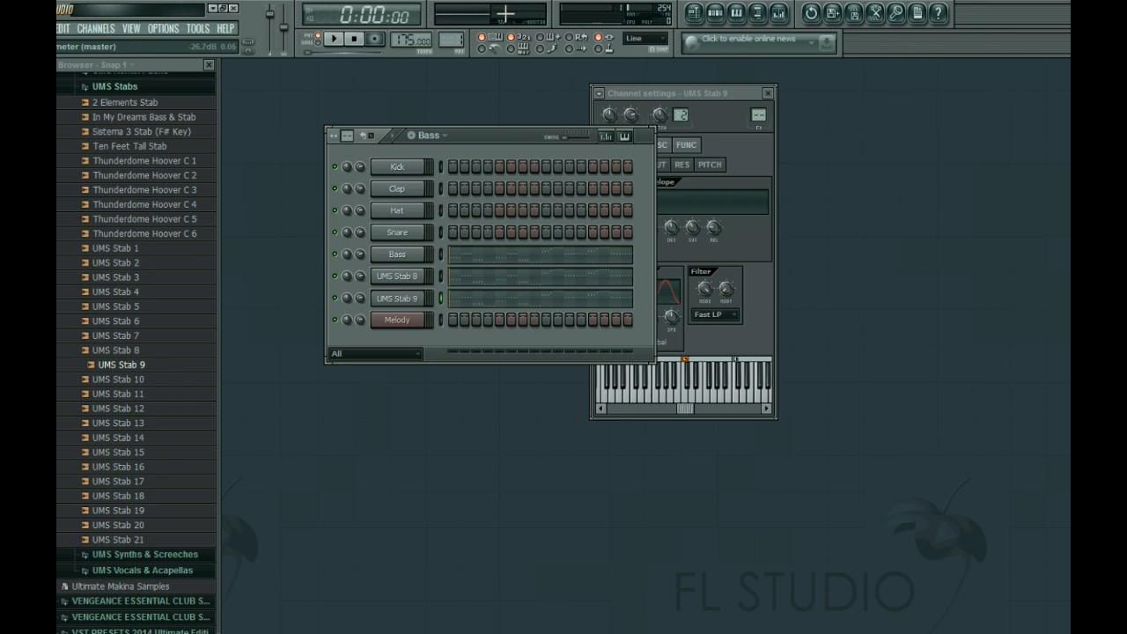
pyautogui.press('space')
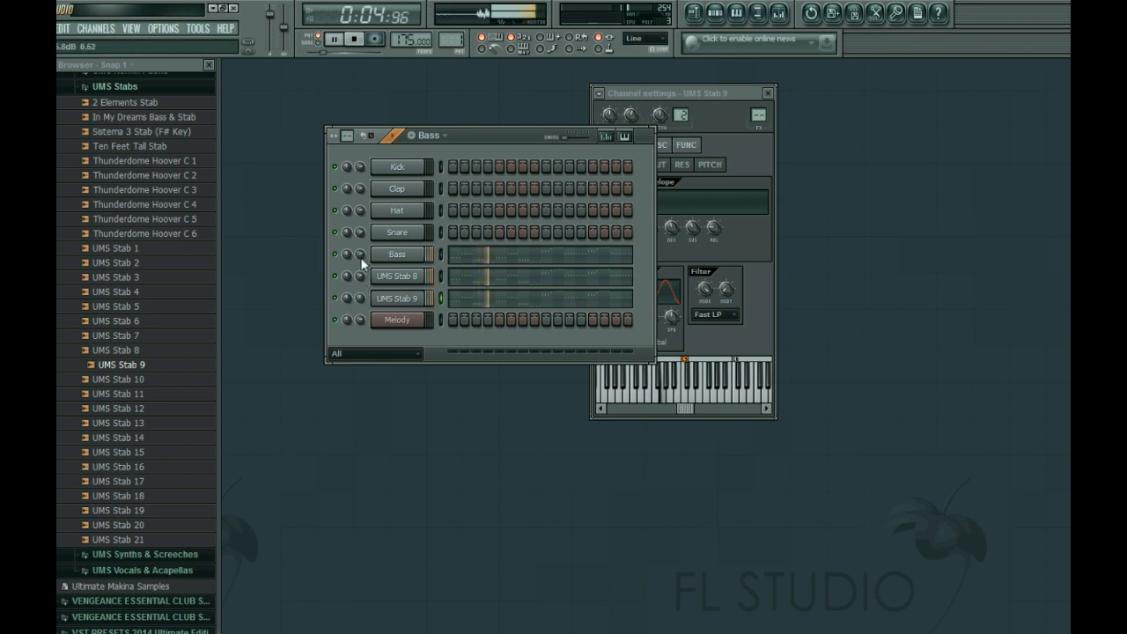
# Play the arrangement in song mode with both stab layers, close the channel settings and stop playback
pyautogui.click(325, 55)
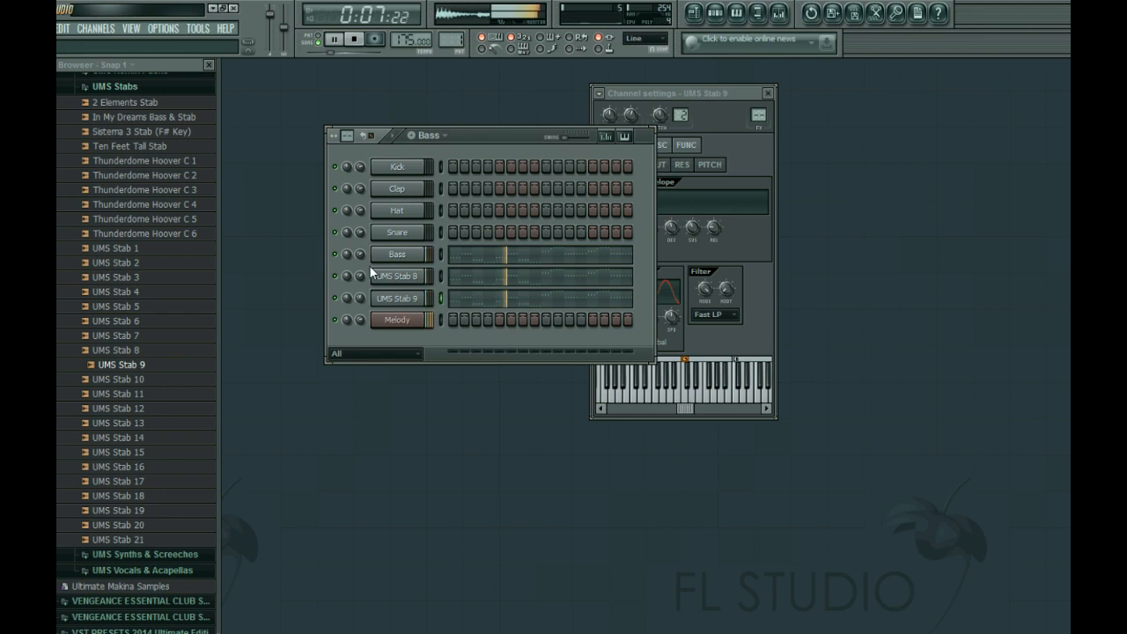
pyautogui.click(769, 92)
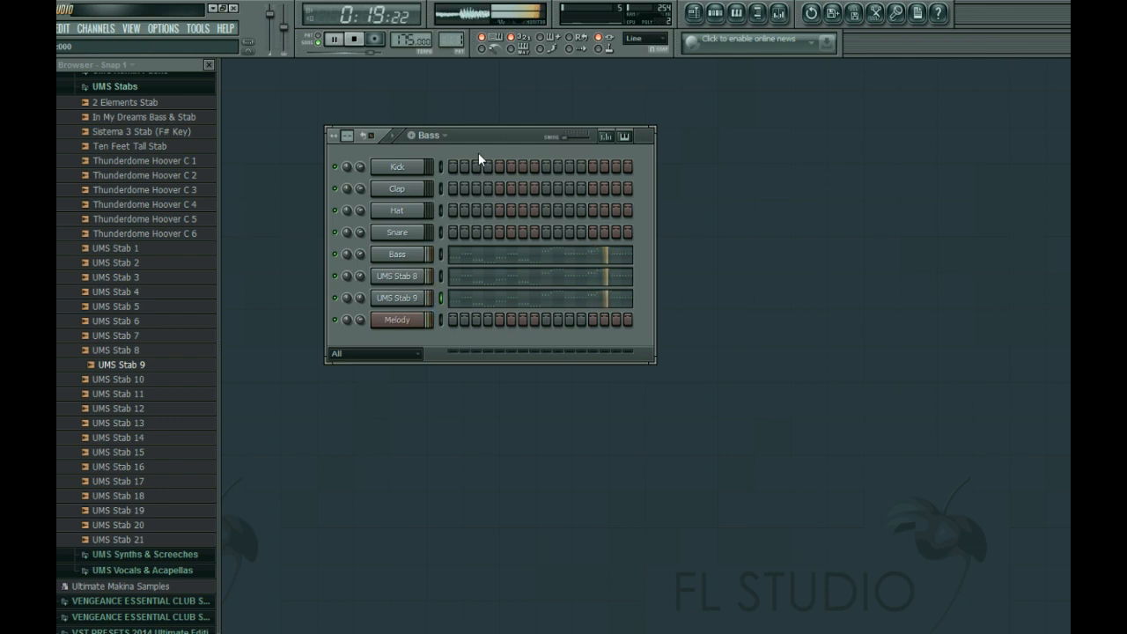
pyautogui.press('F5')
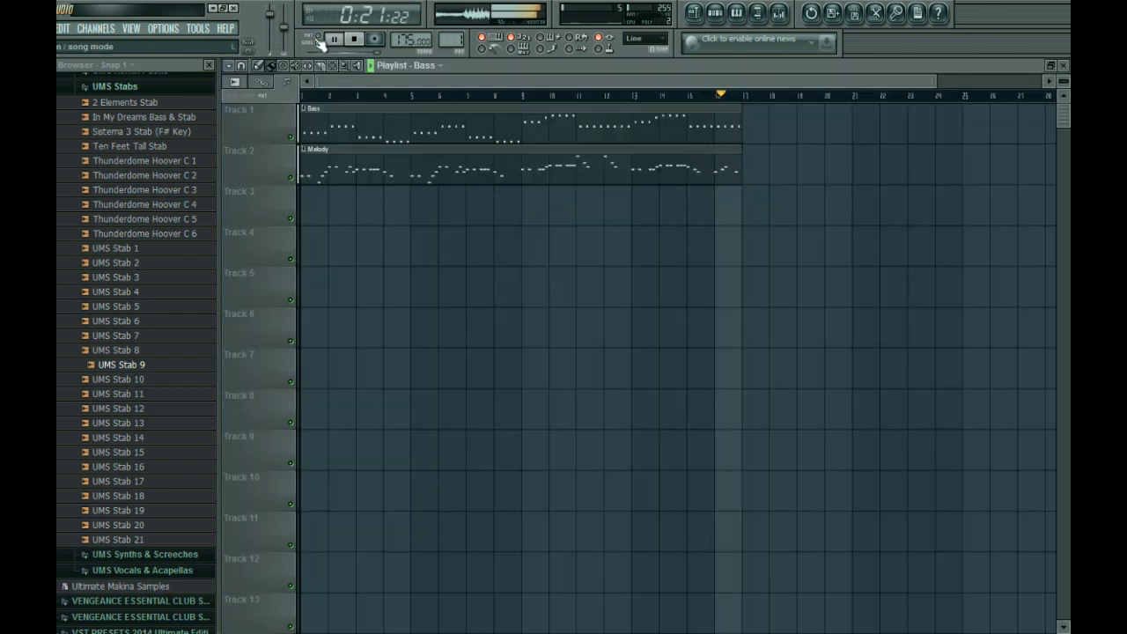
pyautogui.press('F5')
pyautogui.press('space')
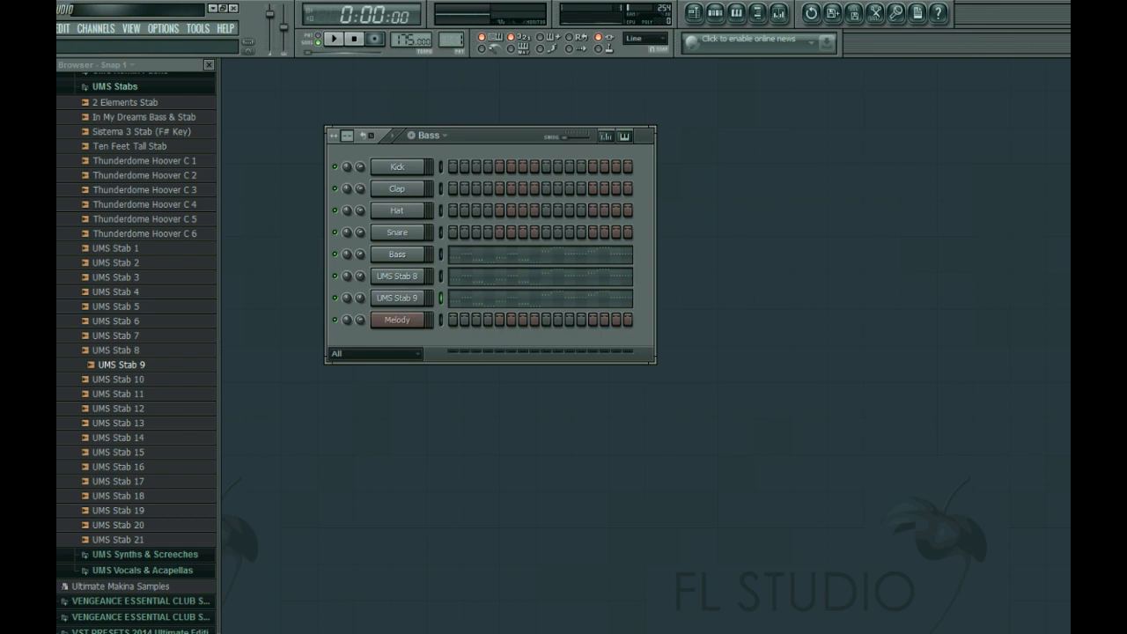
# Switch to the Kick pattern and audition the samples UMS Kick 1 to UMS Kick 10 in the UMS Kicks folder
pyautogui.scroll(5, 71, 322)
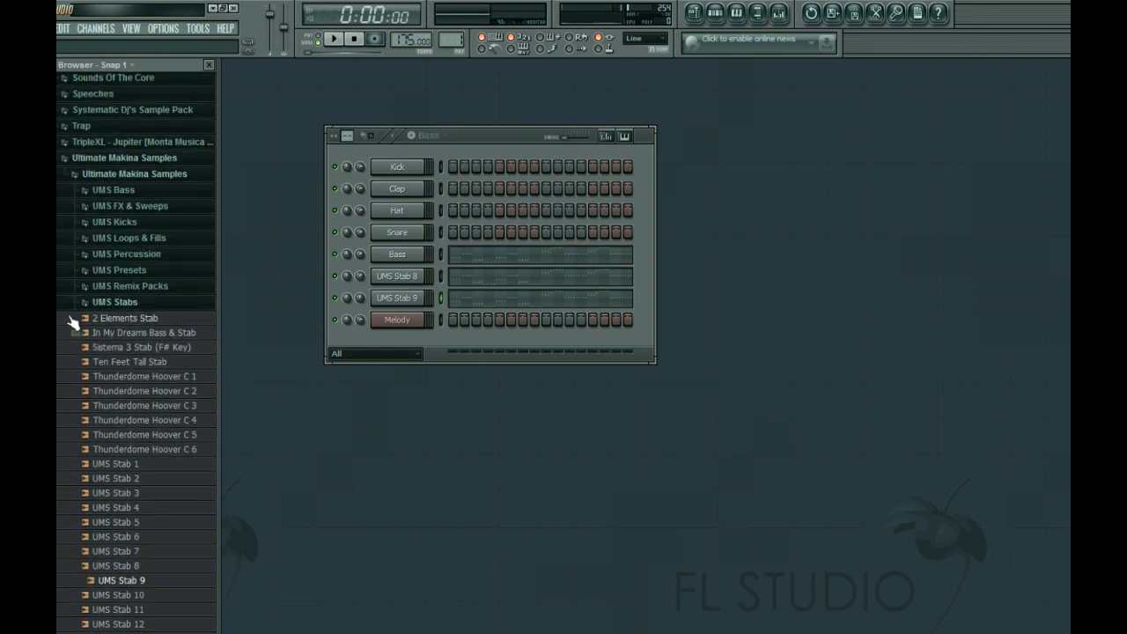
pyautogui.click(123, 223)
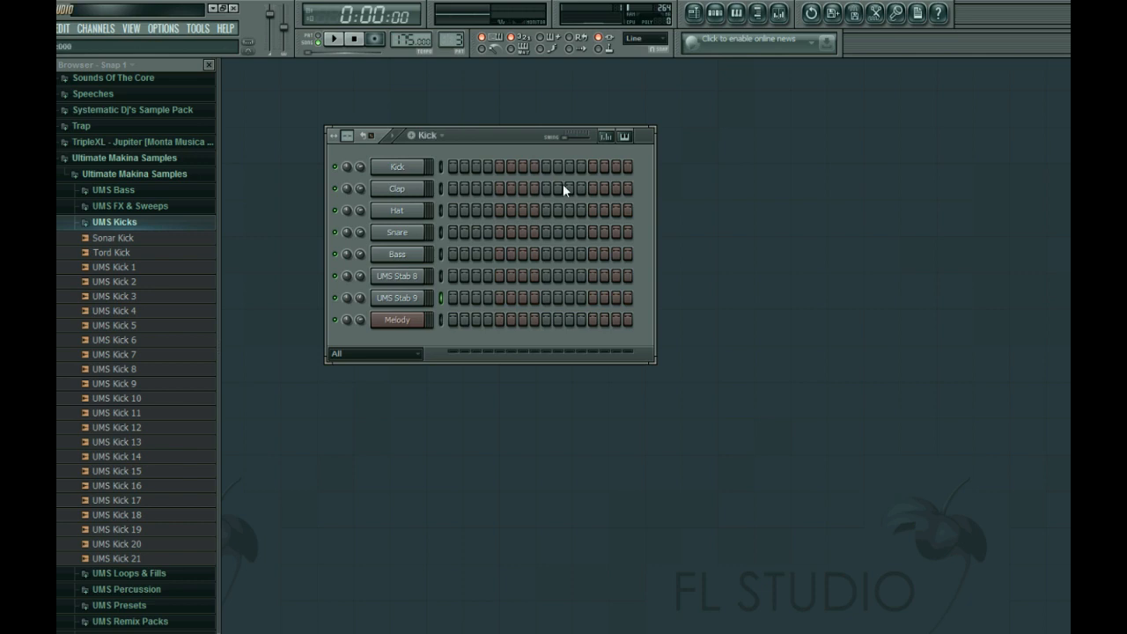
pyautogui.click(135, 272)
pyautogui.click(141, 284)
pyautogui.click(144, 298)
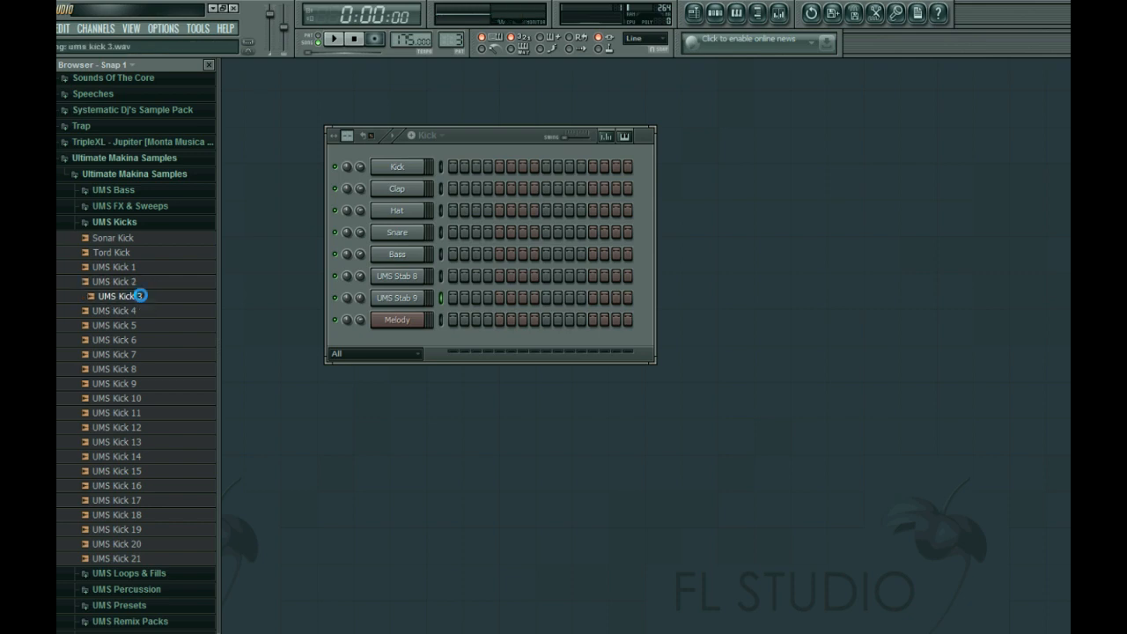
pyautogui.click(146, 313)
pyautogui.click(148, 327)
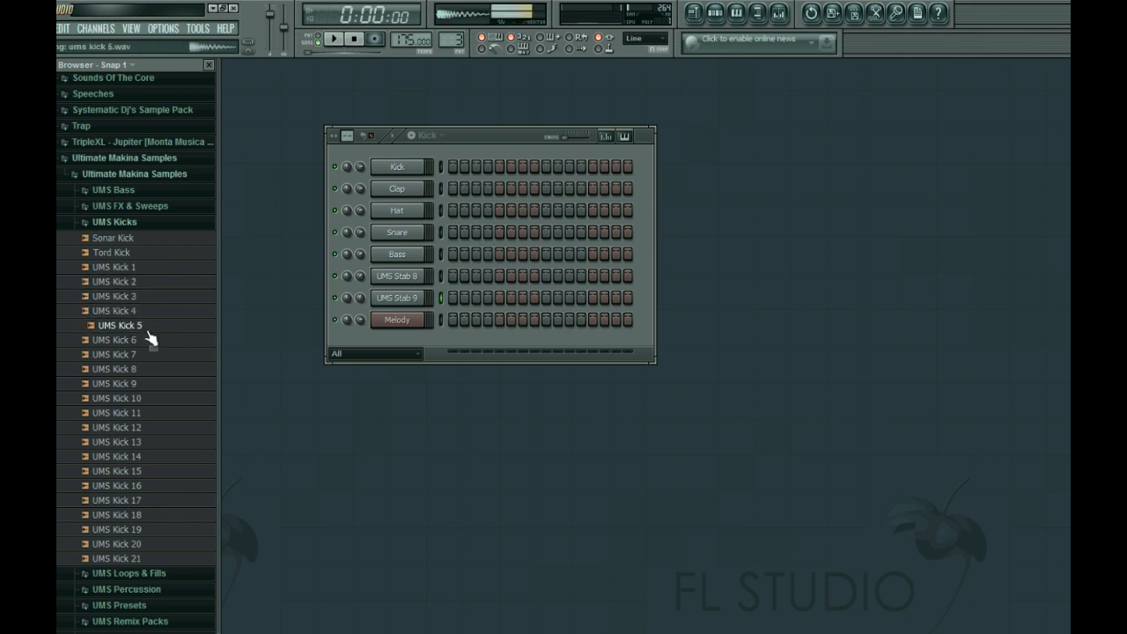
pyautogui.click(149, 340)
pyautogui.click(153, 354)
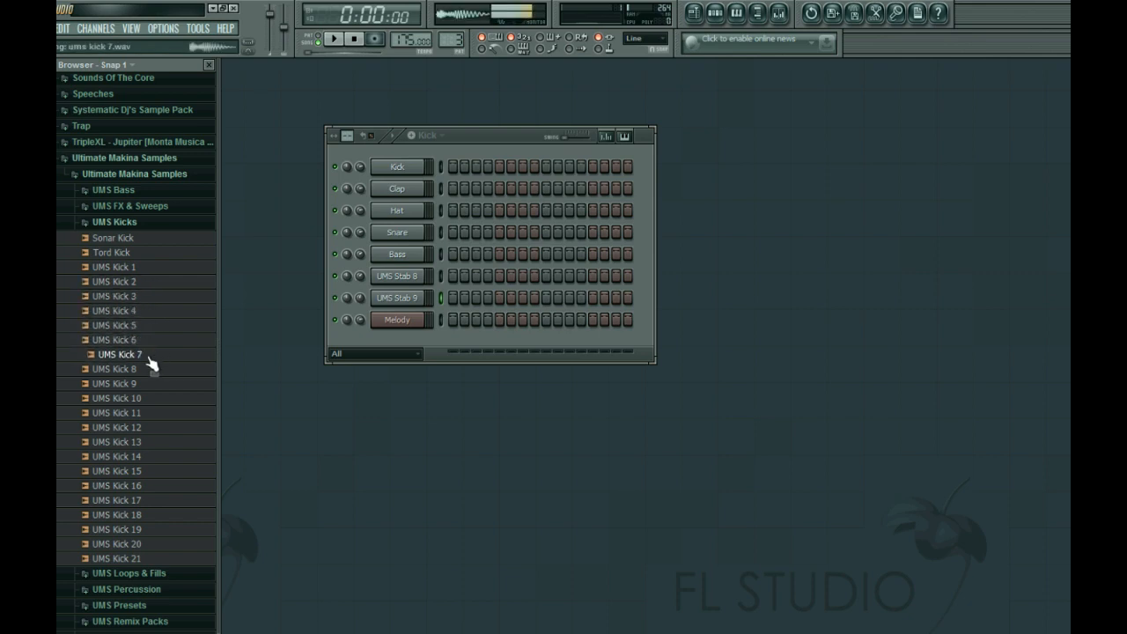
pyautogui.click(147, 369)
pyautogui.click(149, 384)
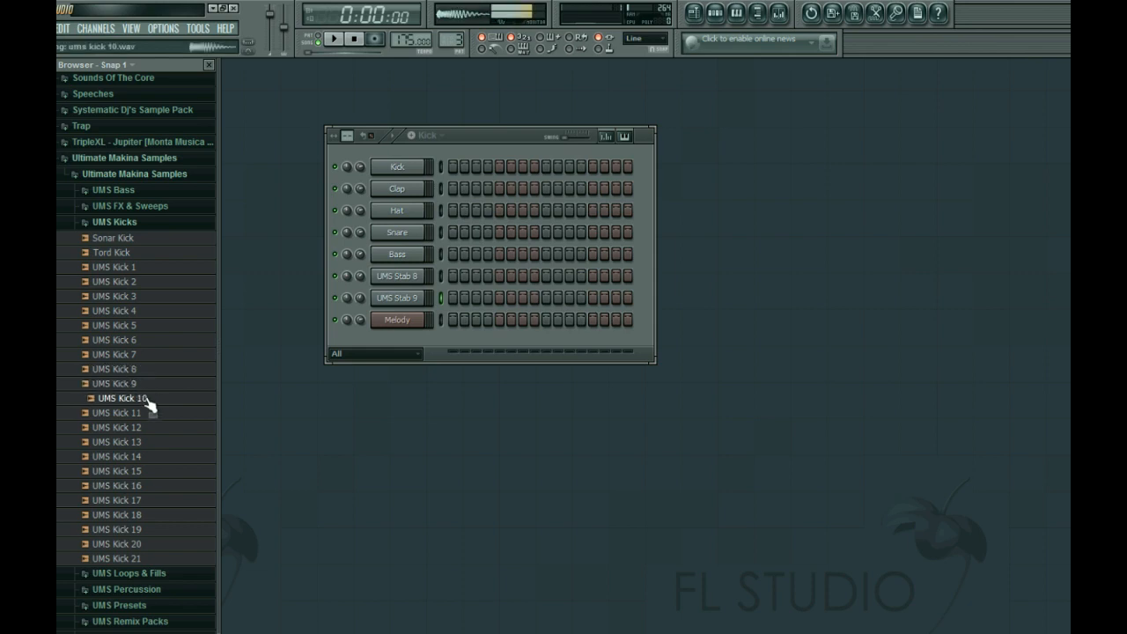
pyautogui.click(148, 398)
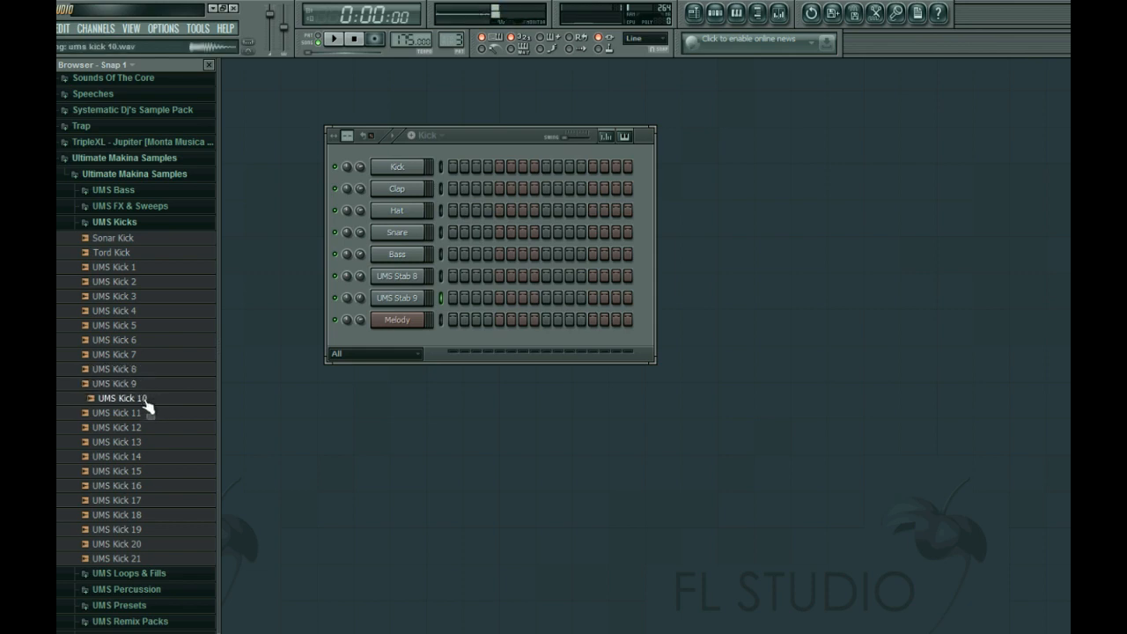
# Load UMS Kick 10 into the Kick channel and place hits on steps 1, 5, 9 and 13 of the Kick pattern
pyautogui.moveTo(148, 398); pyautogui.dragTo(392, 167)
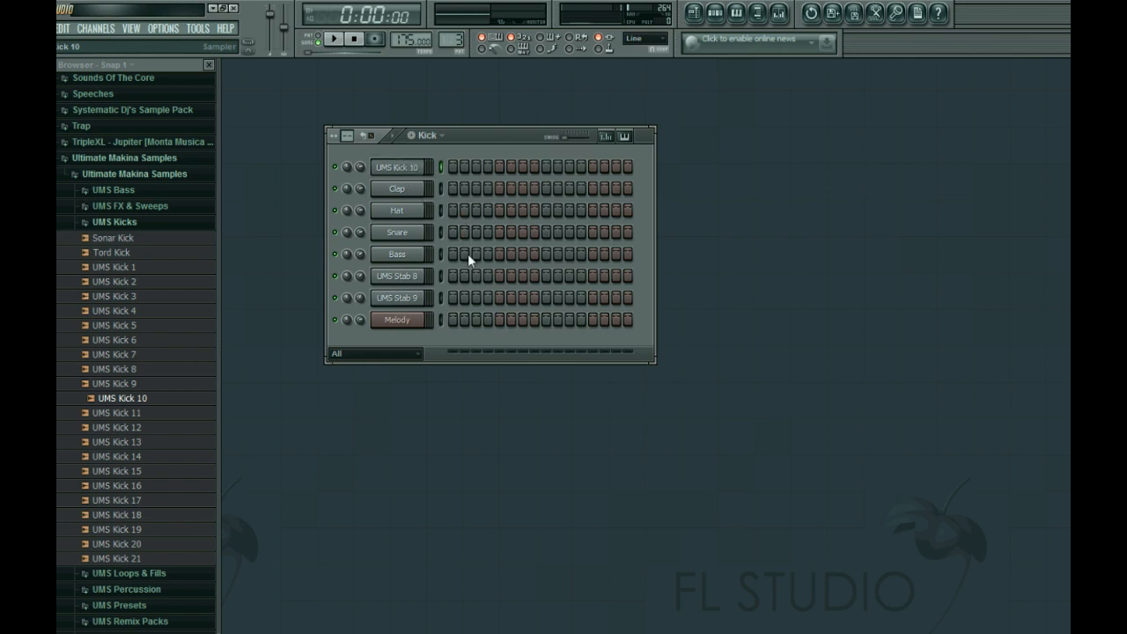
pyautogui.hotkey('ctrl', 'v')
pyautogui.hotkey('ctrl', 'z')
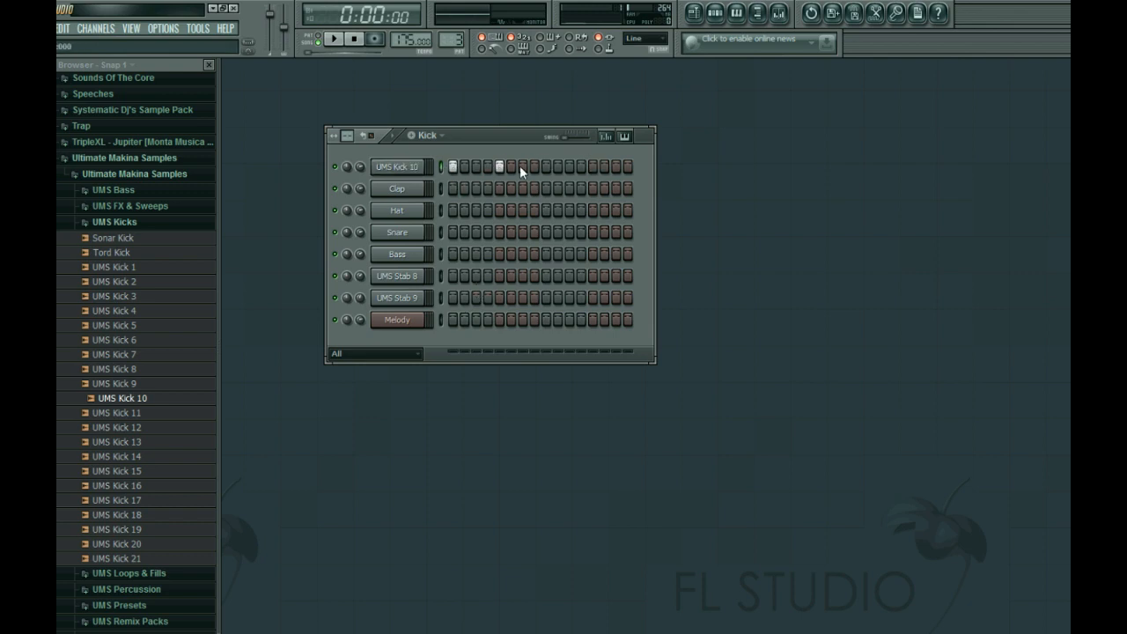
pyautogui.click(546, 166)
pyautogui.click(592, 167)
pyautogui.press('space')
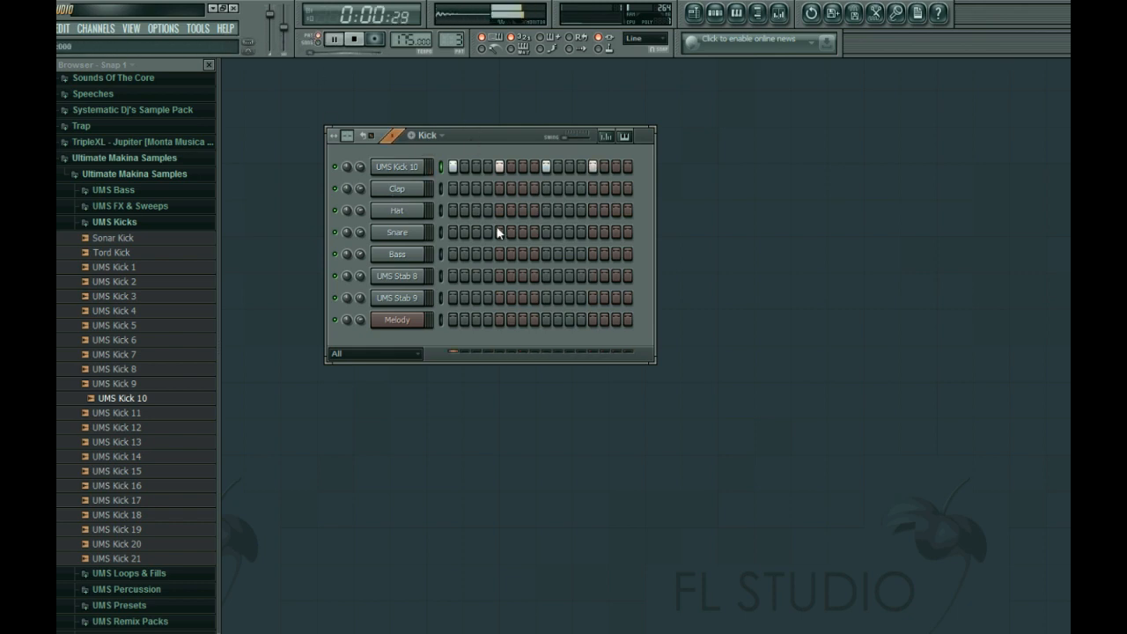
pyautogui.press('space')
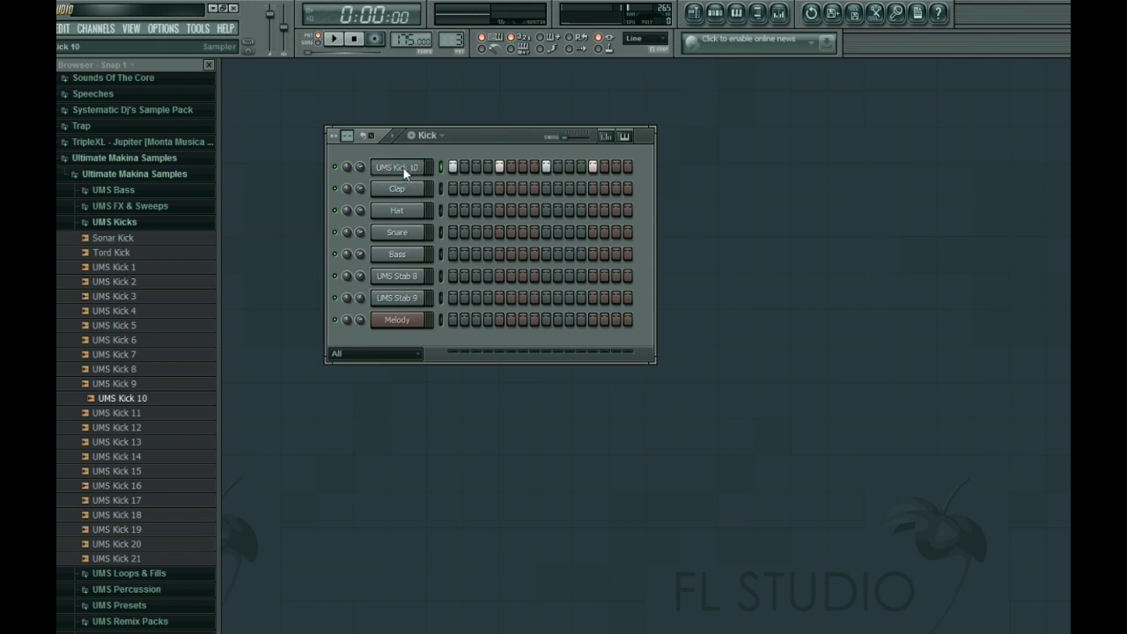
# Shorten all four UMS Kick 10 notes in the piano roll to half a beat each
pyautogui.press('F7')
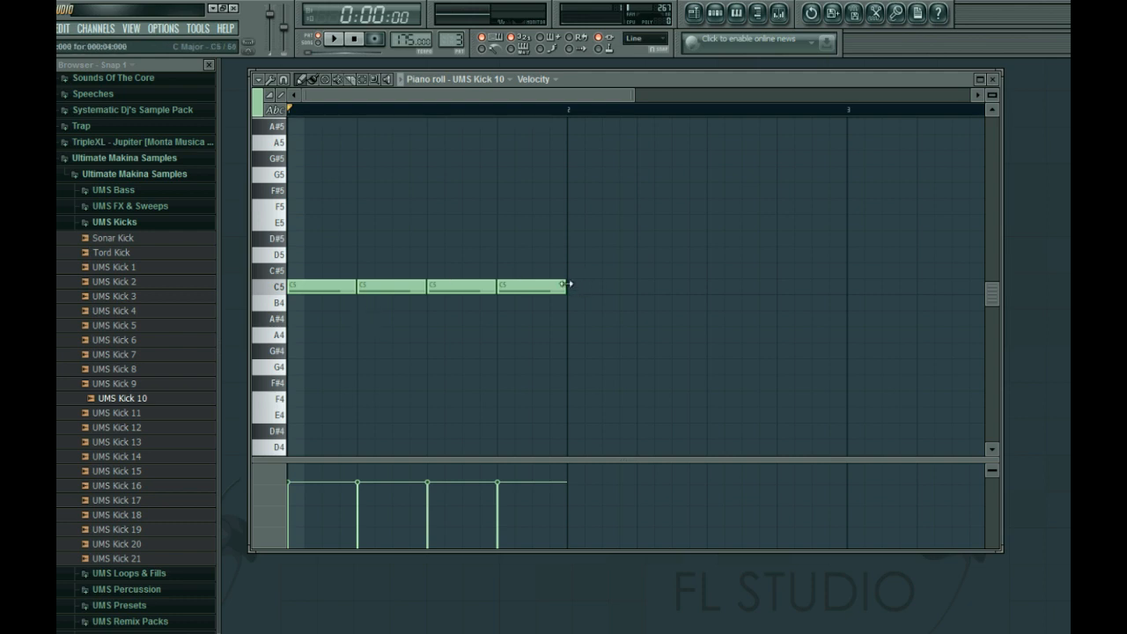
pyautogui.hotkey('ctrl', 'a')
pyautogui.moveTo(561, 284); pyautogui.dragTo(531, 282)
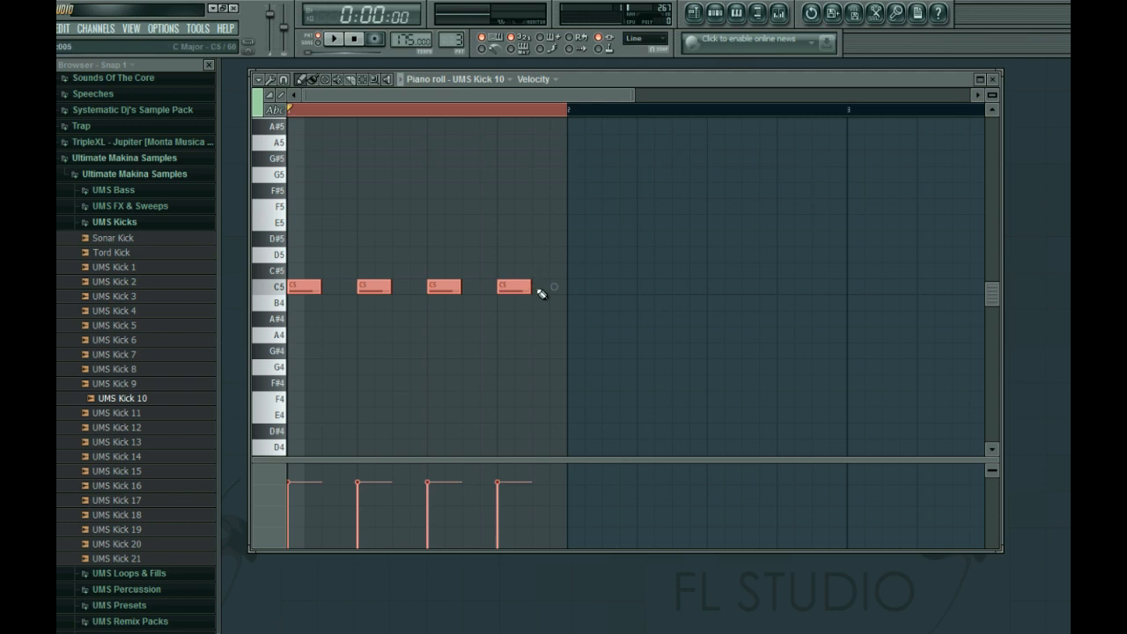
pyautogui.keyDown('ctrl'); pyautogui.click(538, 334); pyautogui.keyUp('ctrl')
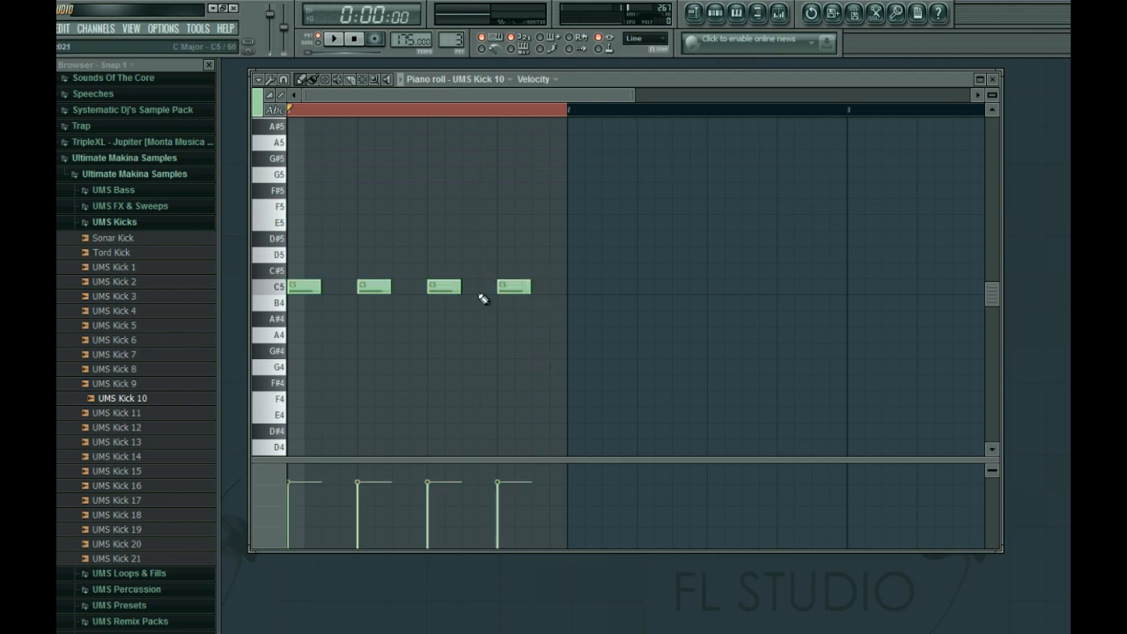
# Lower the attack and release of the volume envelope on the UMS Kick 10 channel, playing the pattern to judge the change
pyautogui.click(993, 79)
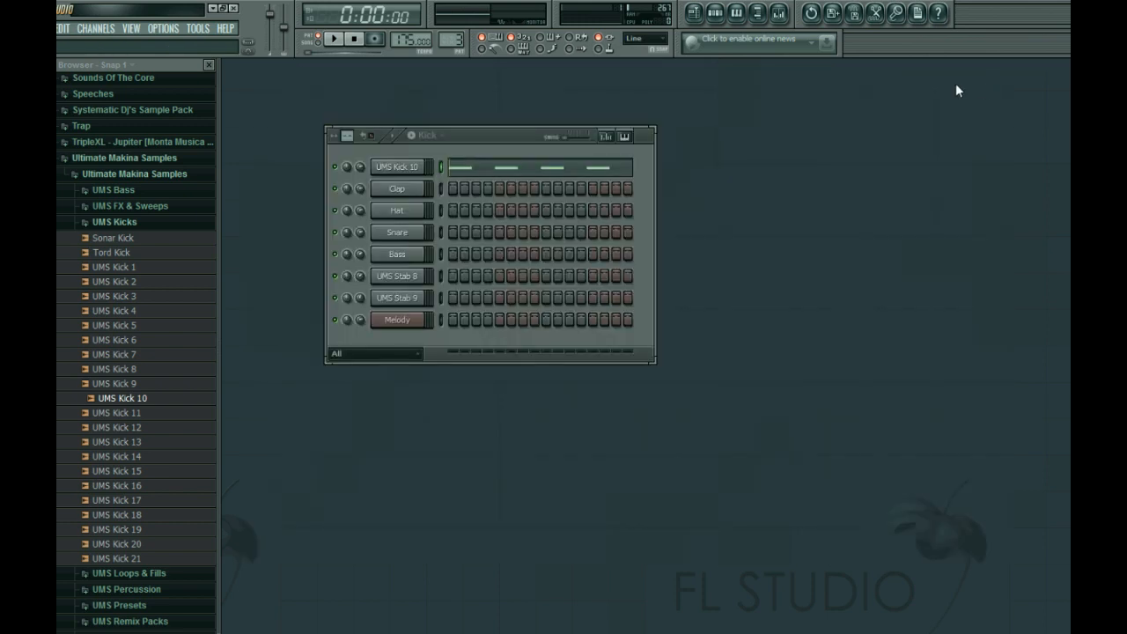
pyautogui.click(409, 170)
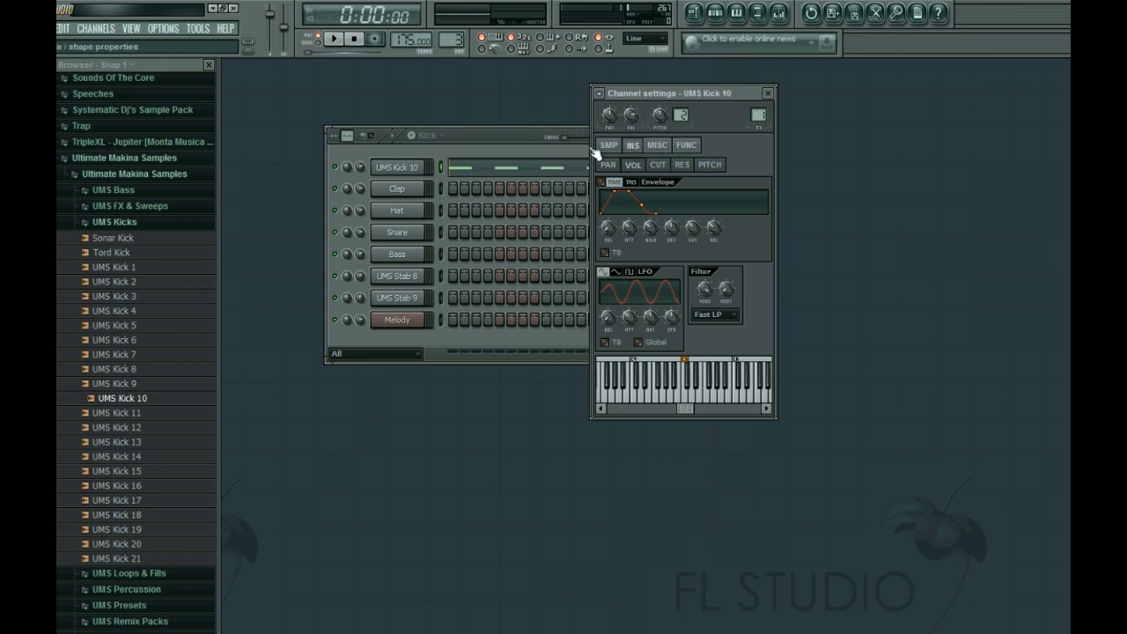
pyautogui.press('space')
pyautogui.moveTo(635, 232); pyautogui.dragTo(636, 273)
pyautogui.moveTo(715, 226); pyautogui.dragTo(715, 268)
pyautogui.press('space')
pyautogui.click(569, 167)
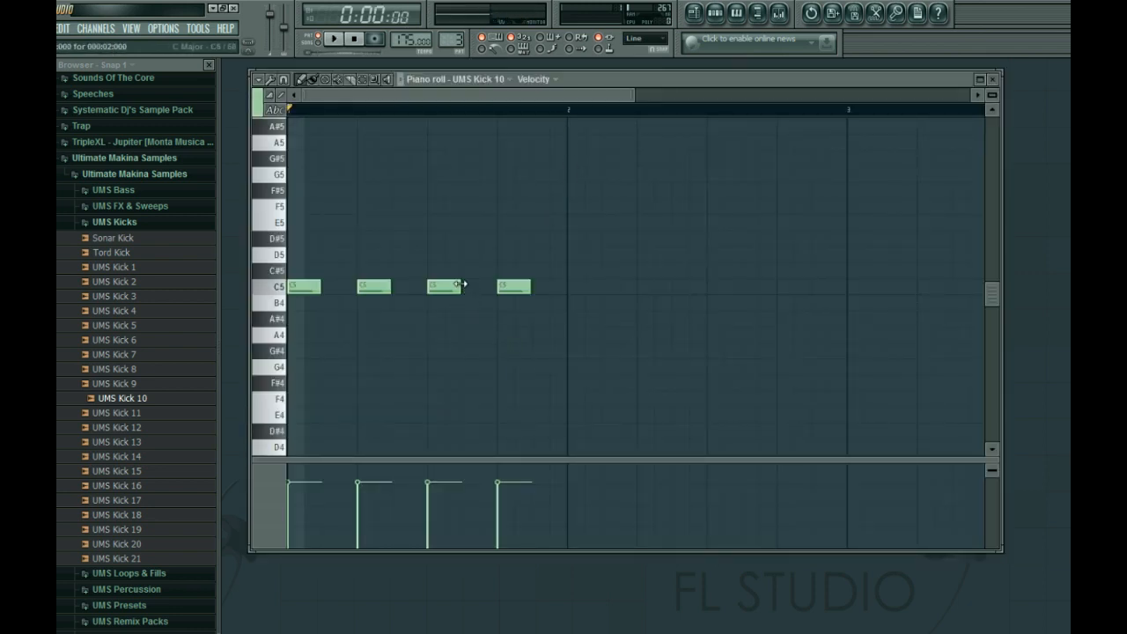
pyautogui.click(992, 79)
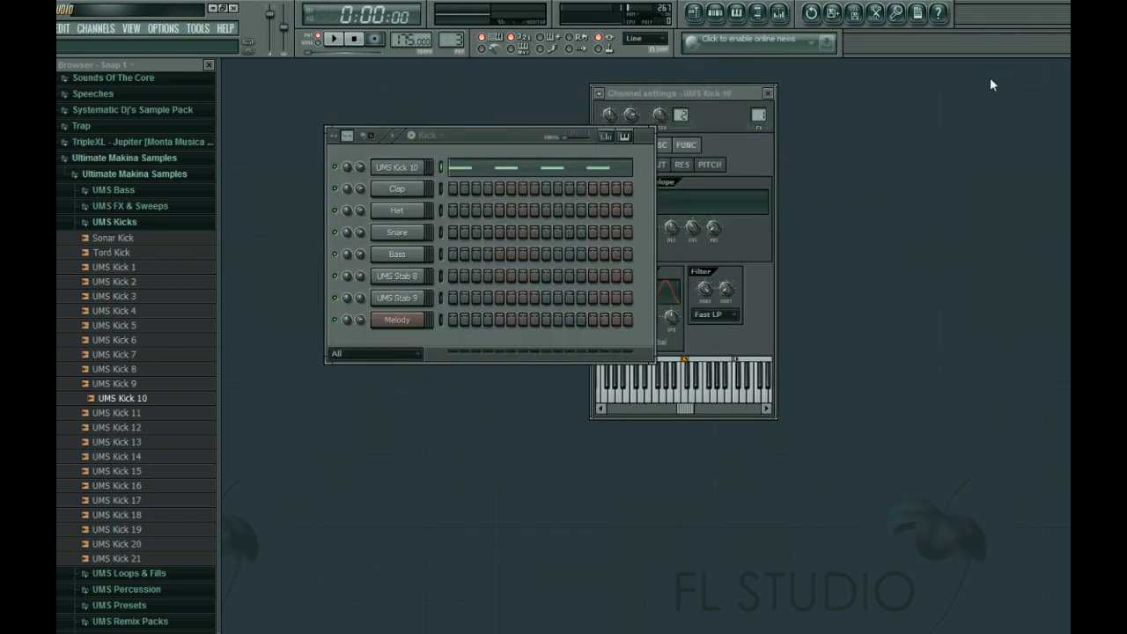
# Switch to song mode, fill bars 1 to 16 of Track 3 with the Kick pattern and play back the arrangement
pyautogui.click(315, 47)
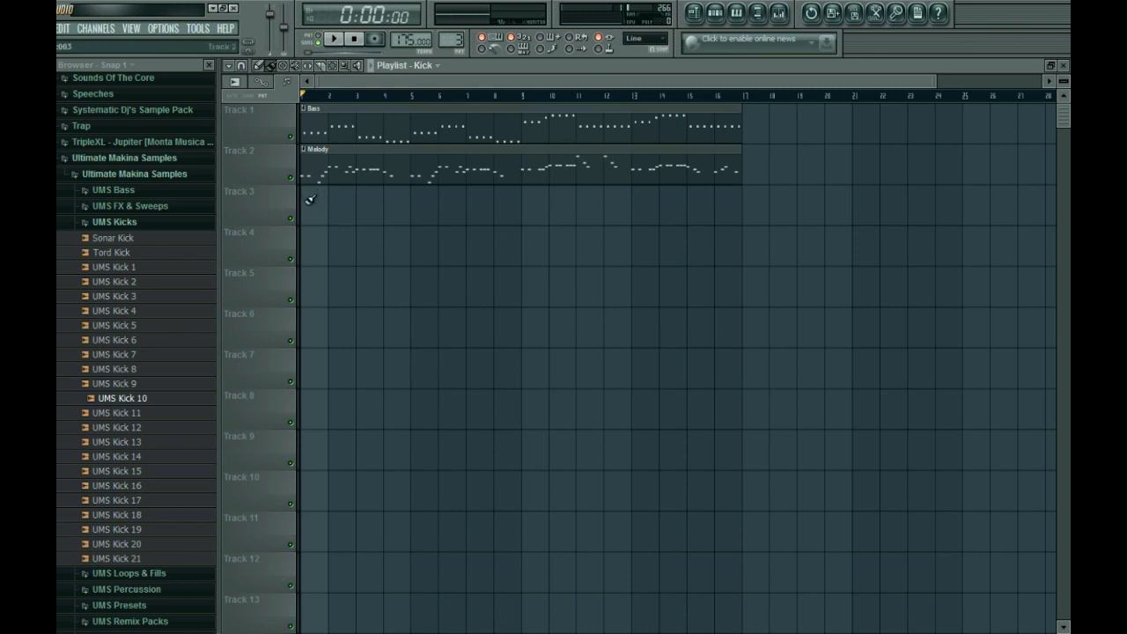
pyautogui.moveTo(309, 199); pyautogui.dragTo(716, 201)
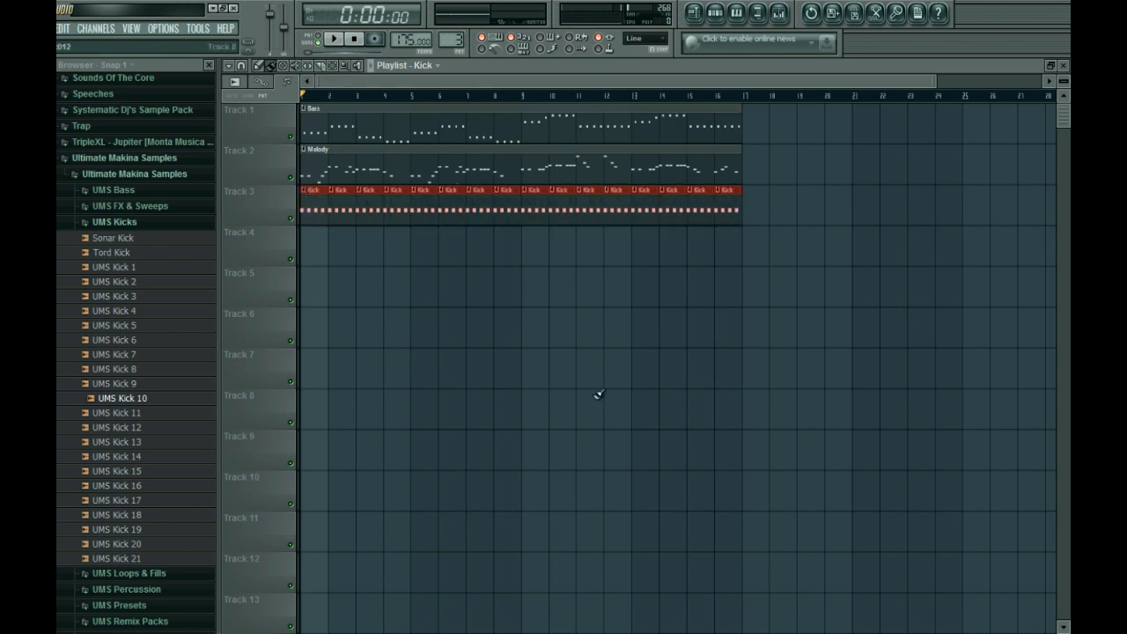
pyautogui.press('space')
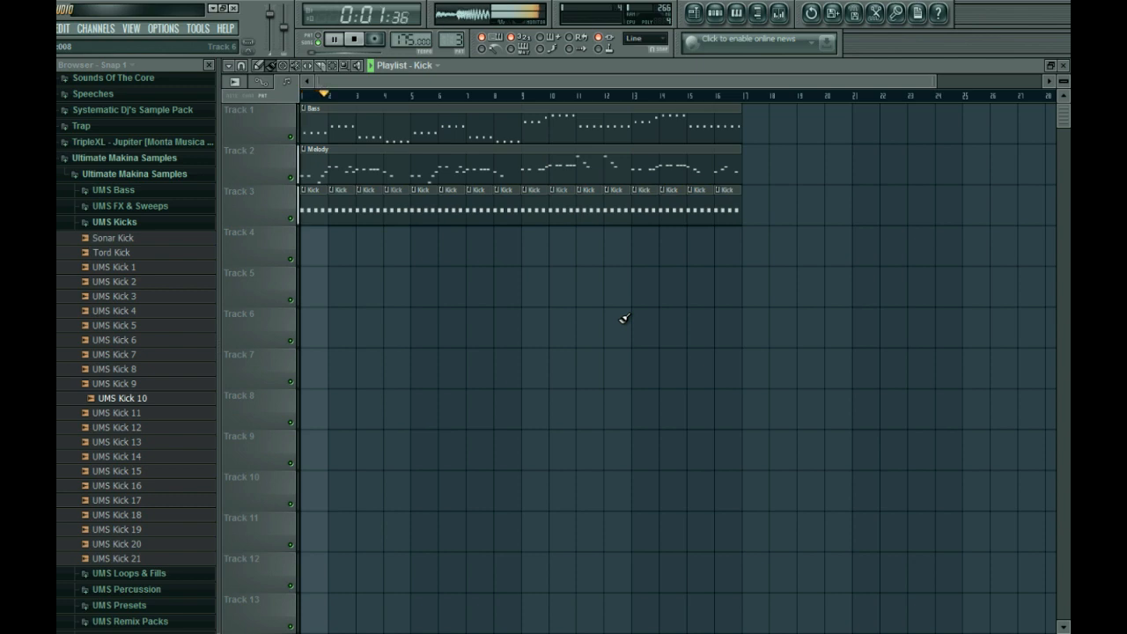
pyautogui.click(1063, 67)
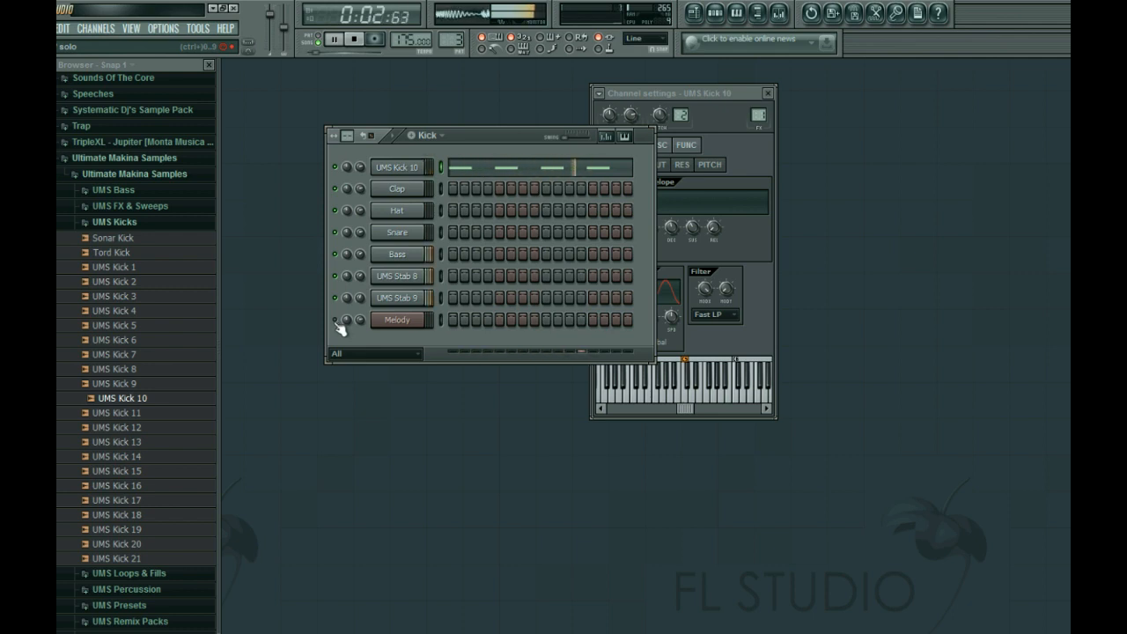
pyautogui.press('space')
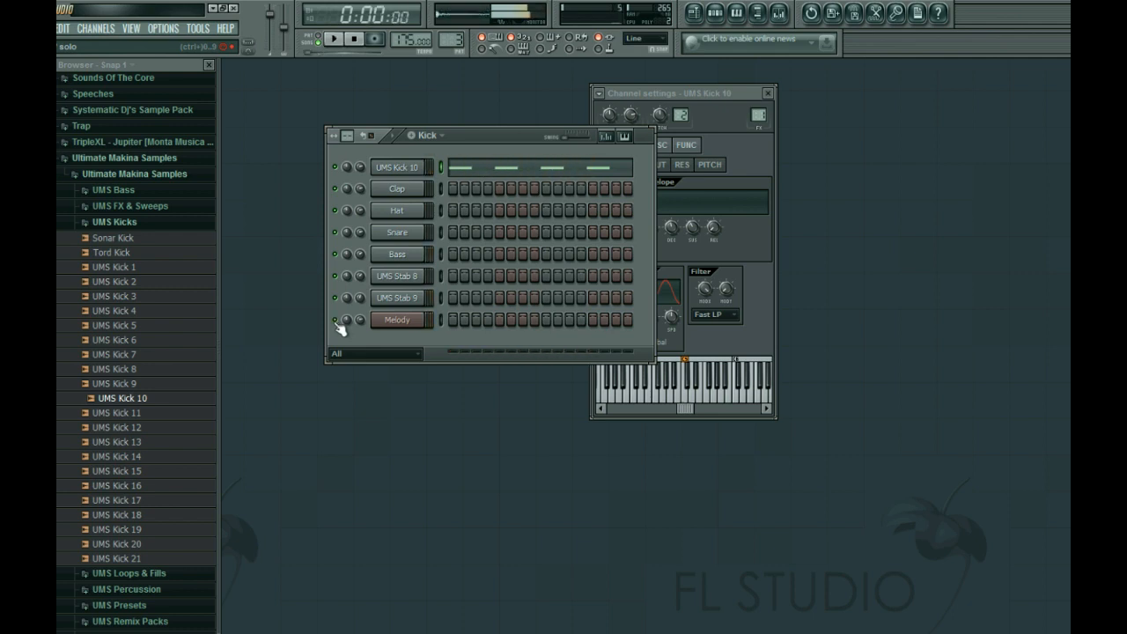
# Open the UMS Percussion folder and audition the samples UMS Open Hihat 3 to UMS Open Hihat 9
pyautogui.click(139, 225)
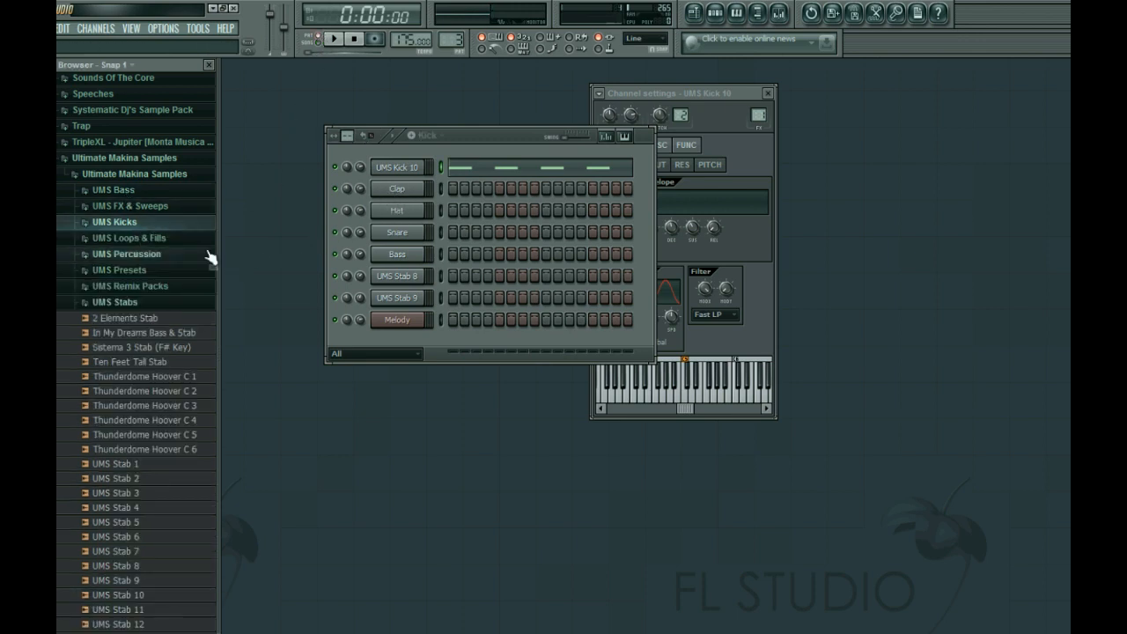
pyautogui.click(167, 255)
pyautogui.scroll(-5, 181, 266)
pyautogui.scroll(-7, 181, 264)
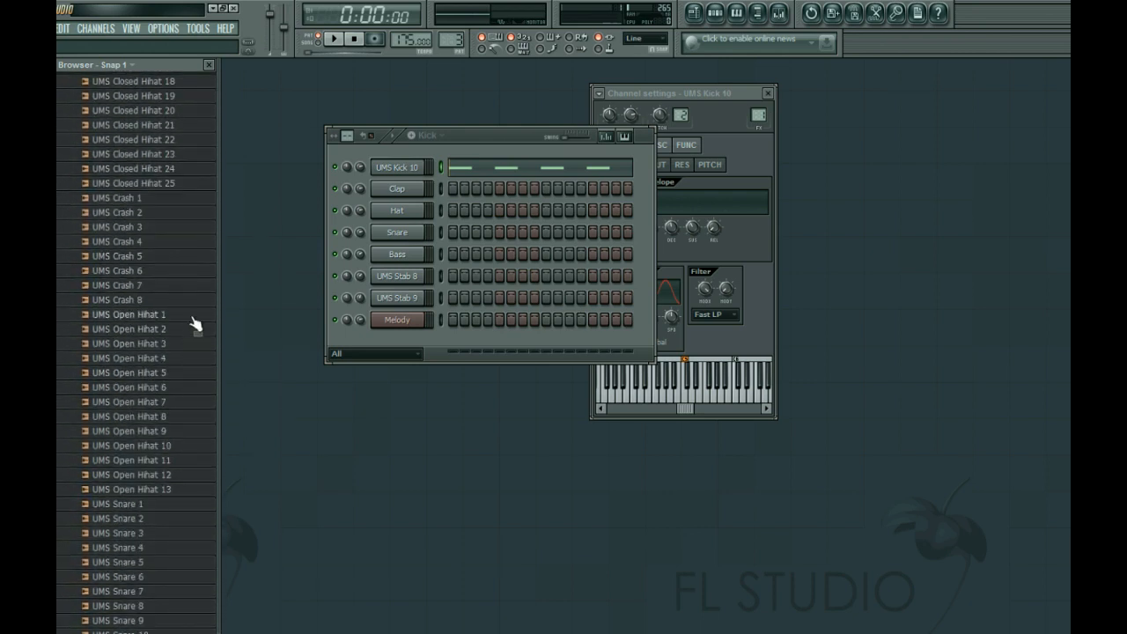
pyautogui.click(181, 344)
pyautogui.click(174, 358)
pyautogui.click(176, 373)
pyautogui.click(181, 388)
pyautogui.click(179, 404)
pyautogui.click(180, 417)
pyautogui.click(180, 431)
# Load UMS Open Hihat 8 into the Hat channel and place hits on steps 3, 7, 11 and 15
pyautogui.moveTo(178, 417); pyautogui.dragTo(125, 461)
pyautogui.moveTo(142, 422); pyautogui.dragTo(415, 218)
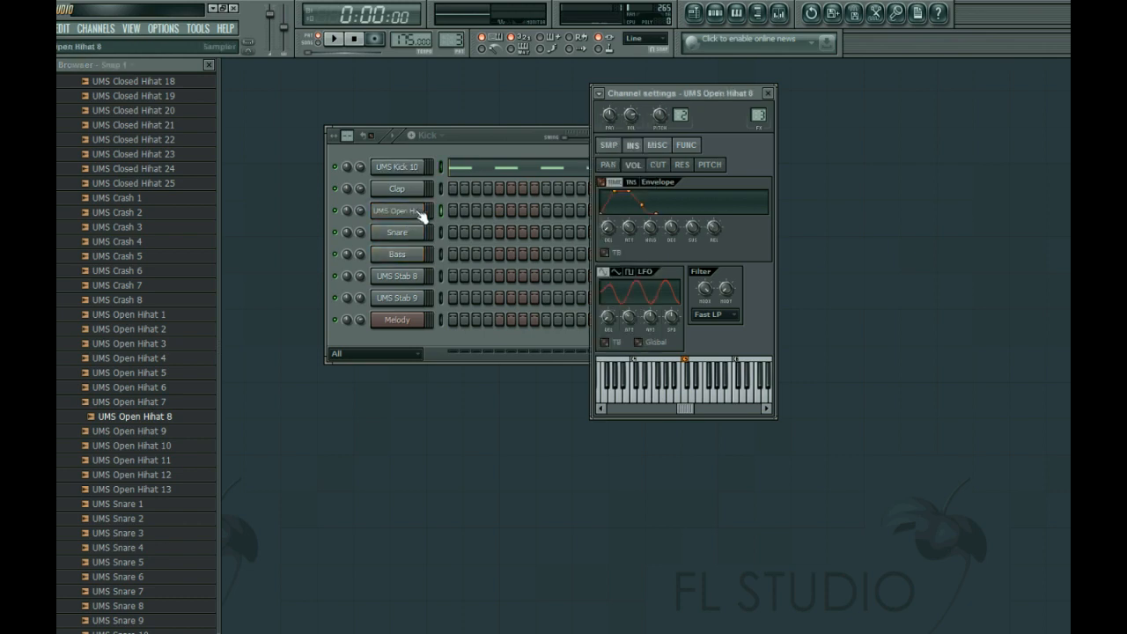
pyautogui.click(476, 209)
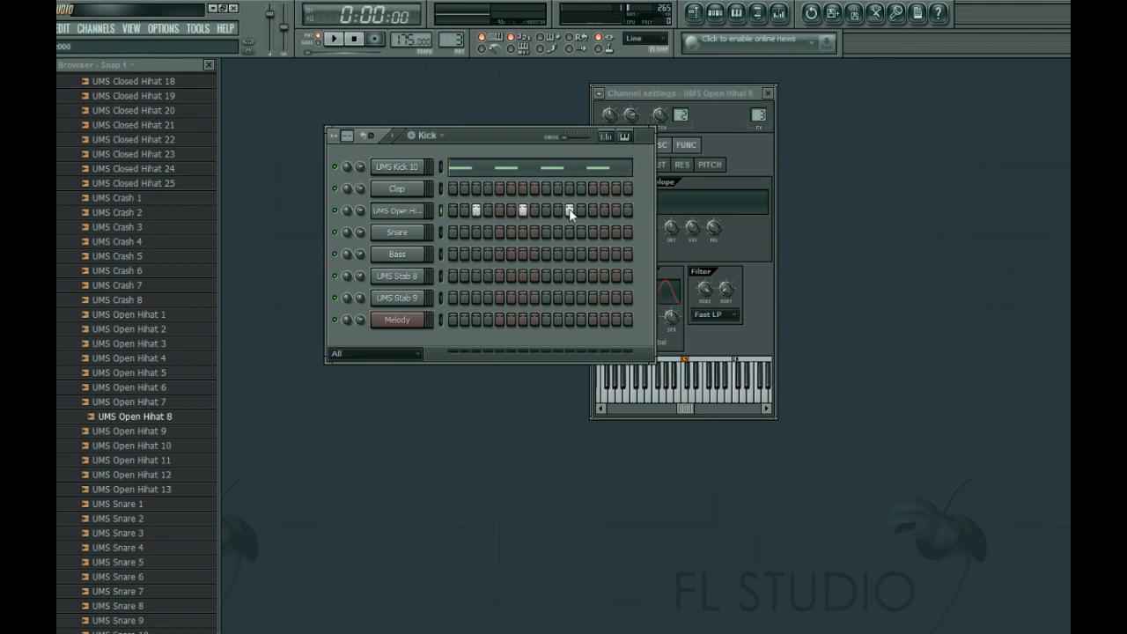
pyautogui.click(616, 209)
# Shorten the UMS Open Hihat 8 notes in the piano roll to half a beat each, keeping them all on C5
pyautogui.press('F7')
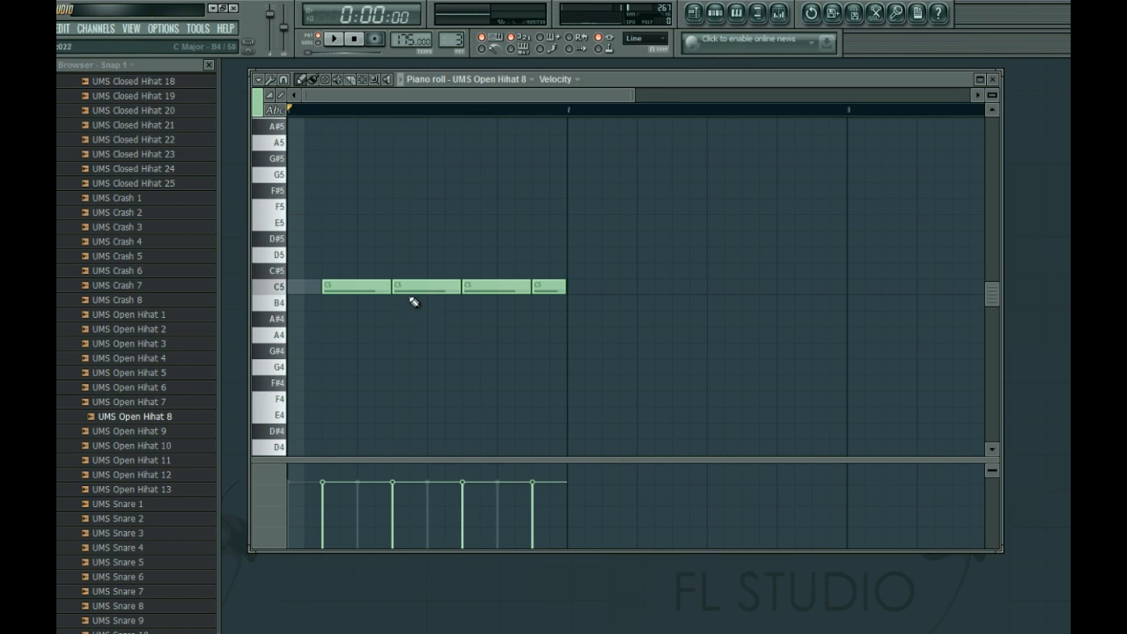
pyautogui.hotkey('ctrl', 'a')
pyautogui.moveTo(388, 291); pyautogui.dragTo(357, 290)
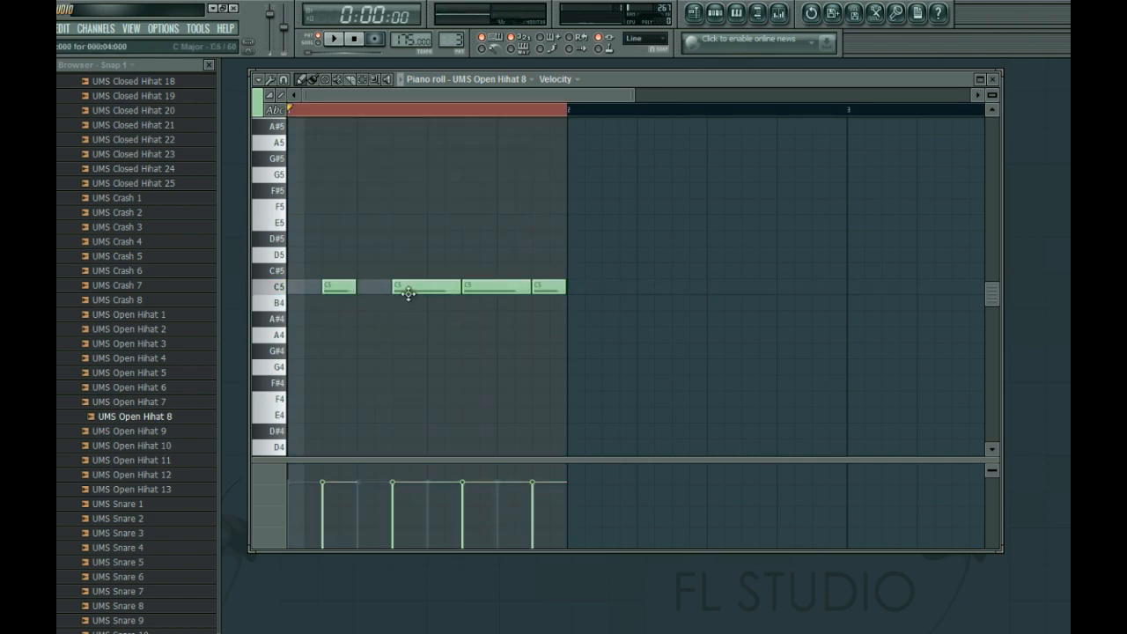
pyautogui.moveTo(456, 284); pyautogui.dragTo(426, 285)
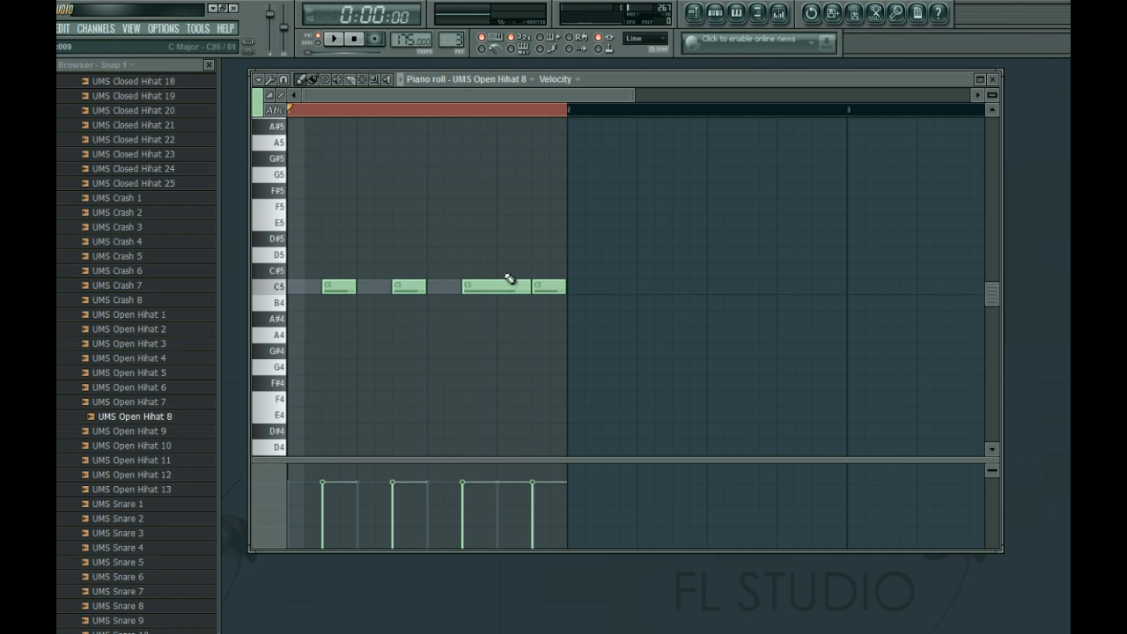
pyautogui.moveTo(521, 286); pyautogui.dragTo(475, 270)
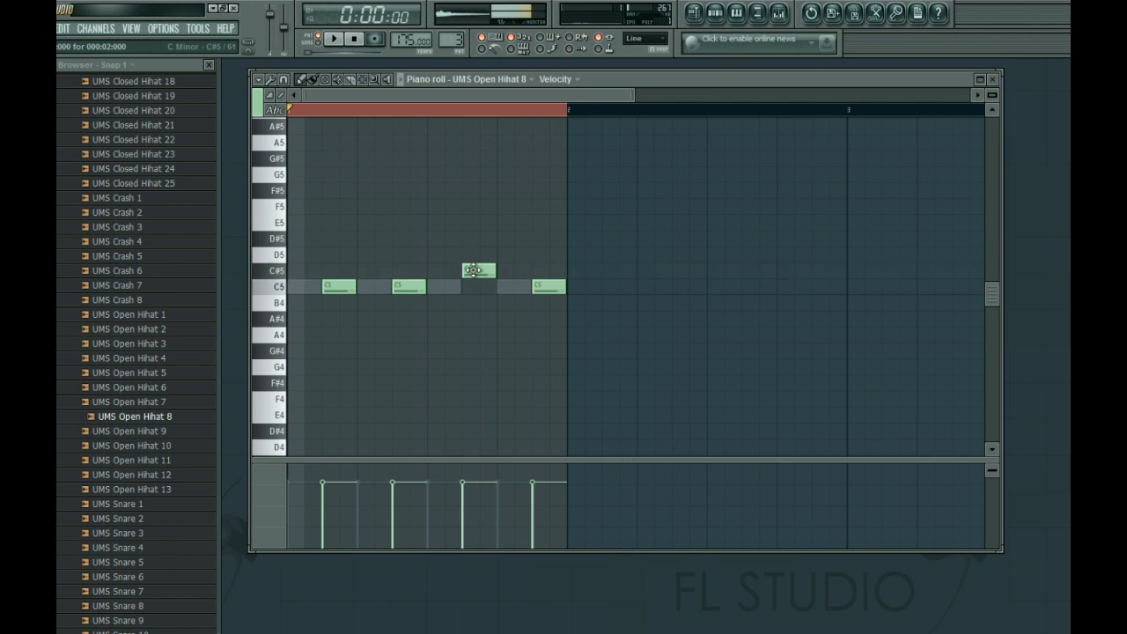
pyautogui.rightClick(475, 270)
pyautogui.click(469, 287)
pyautogui.hotkey('ctrl', 'x')
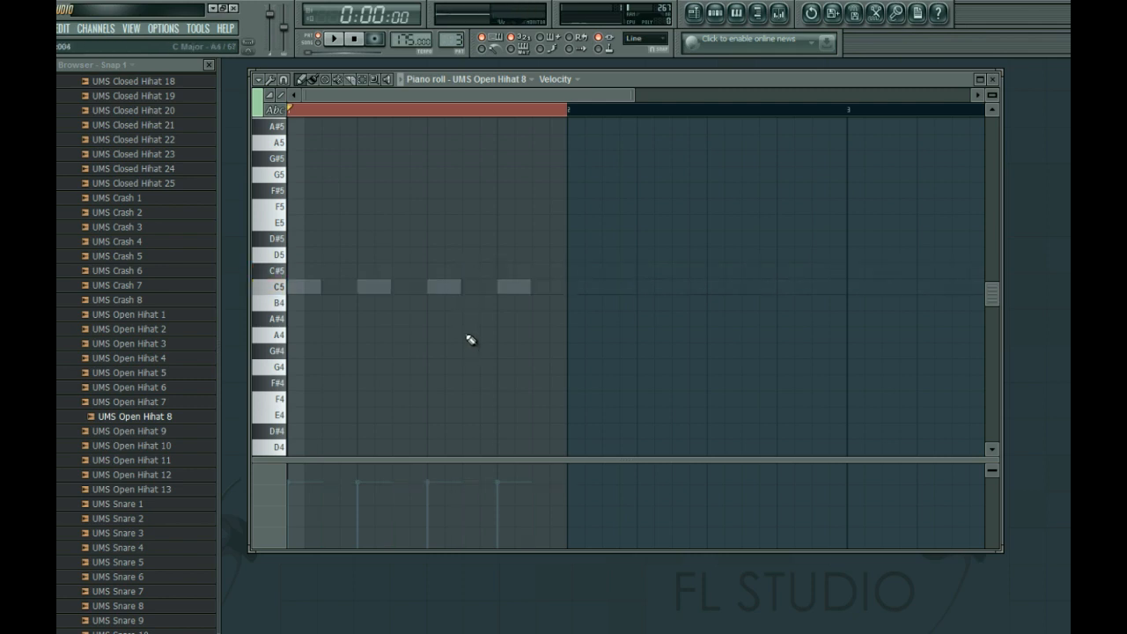
pyautogui.hotkey('ctrl', 'v')
pyautogui.click(471, 339)
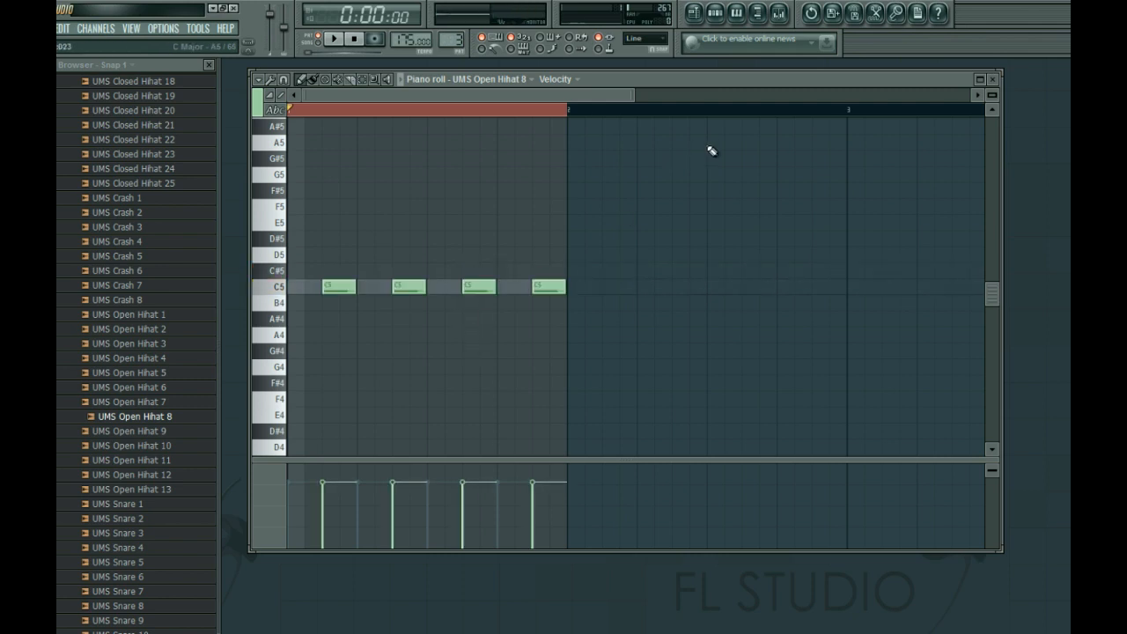
pyautogui.click(993, 79)
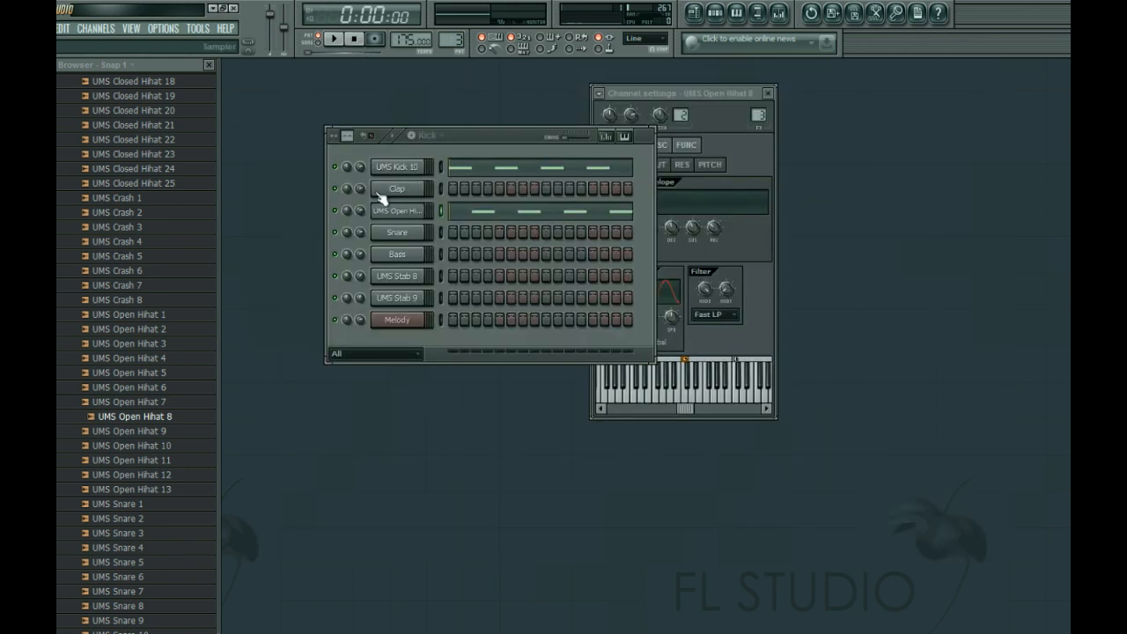
# Play the pattern, compare it with and without the open hihat, and lower the UMS Open Hihat 8 channel's volume
pyautogui.click(335, 214)
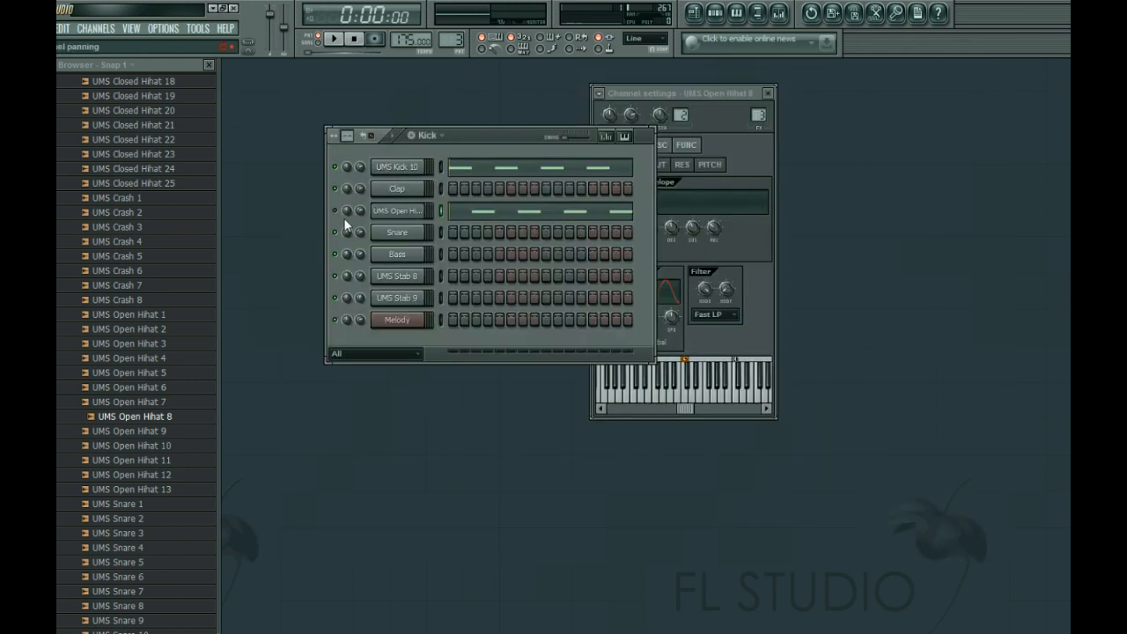
pyautogui.press('space')
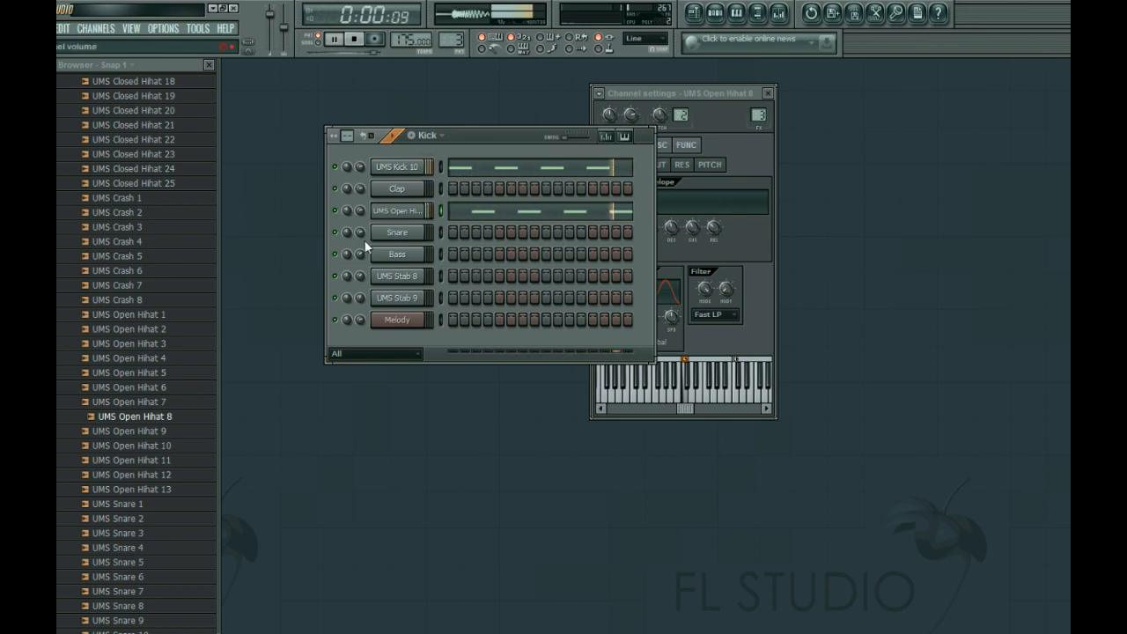
pyautogui.moveTo(361, 209); pyautogui.dragTo(360, 238)
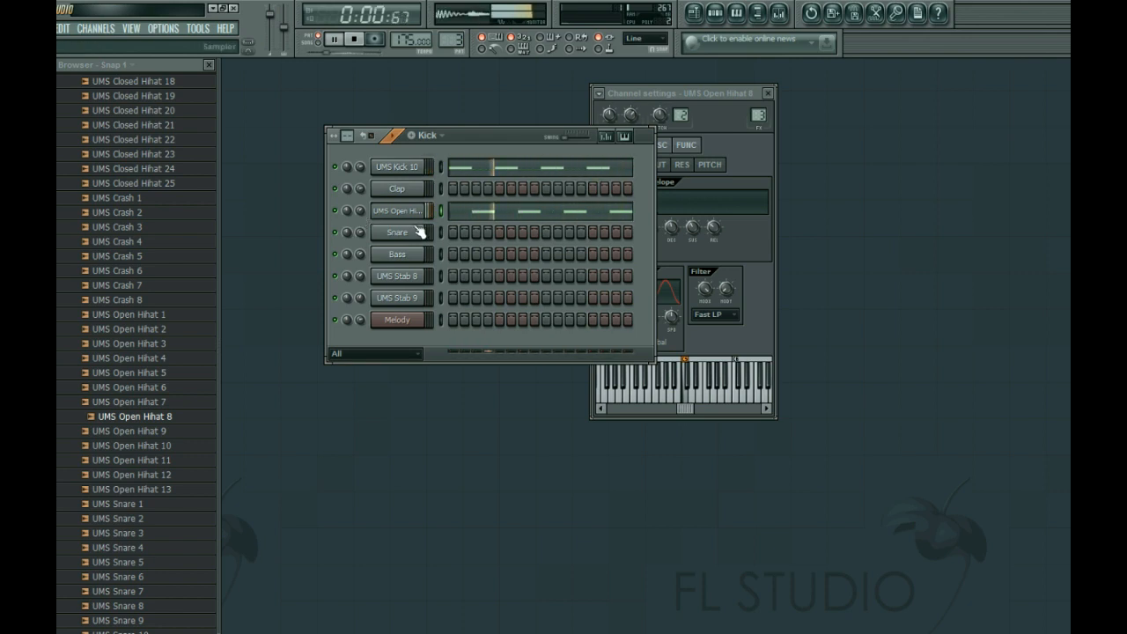
pyautogui.press('space')
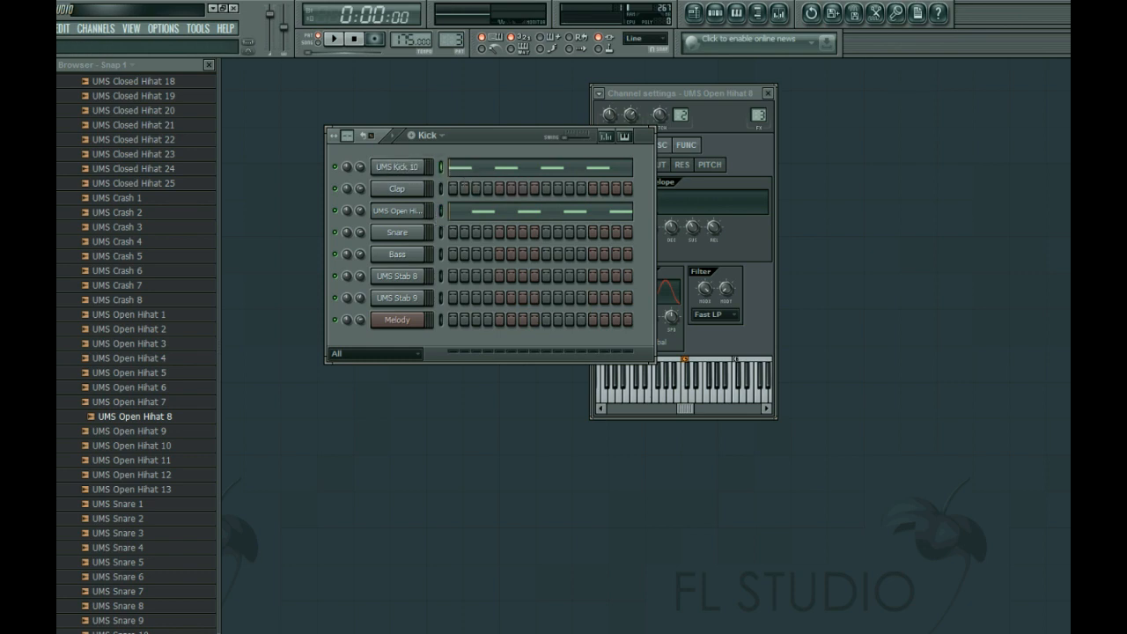
# Rename the UMS Kick 10 channel to Kick and the UMS Open Hihat 8 channel to Open Hihat, and return to song mode
pyautogui.press('Return')
pyautogui.press('Return')
pyautogui.press('l')
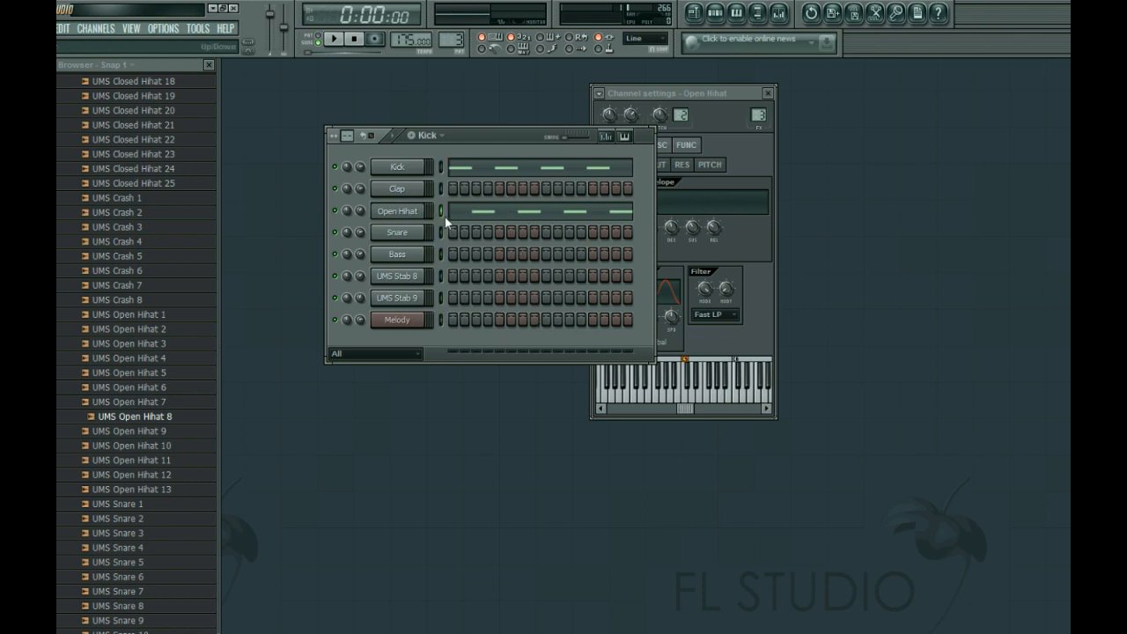
# Move the open hihat notes out of the Kick pattern into Pattern 4 and name that pattern Open Hihat
pyautogui.hotkey('ctrl', 'x')
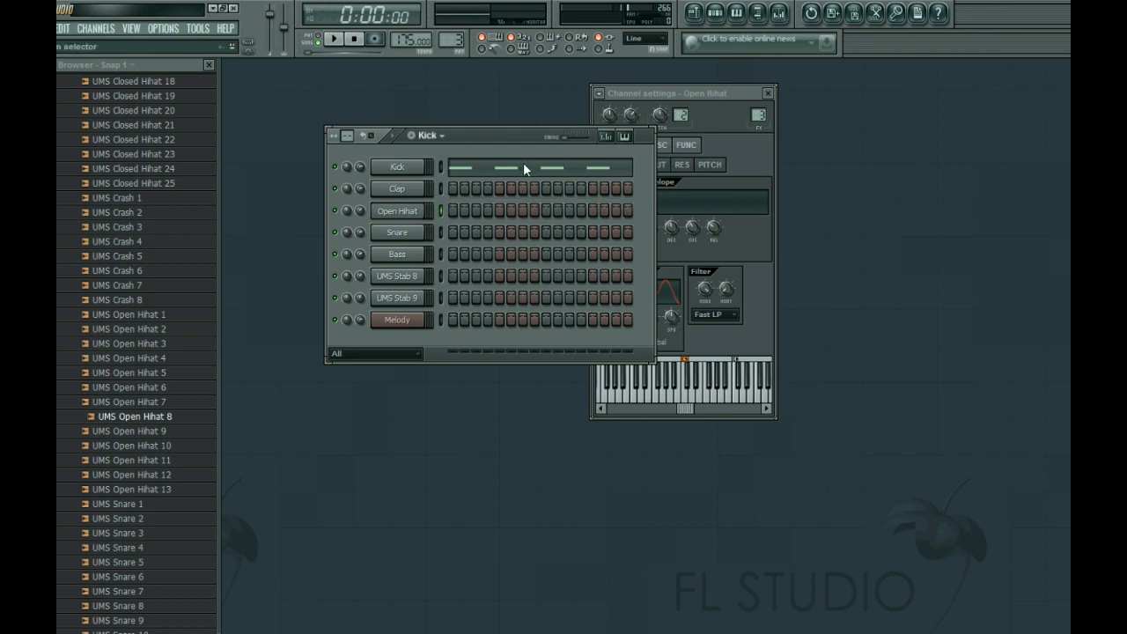
pyautogui.press('KP_Add')
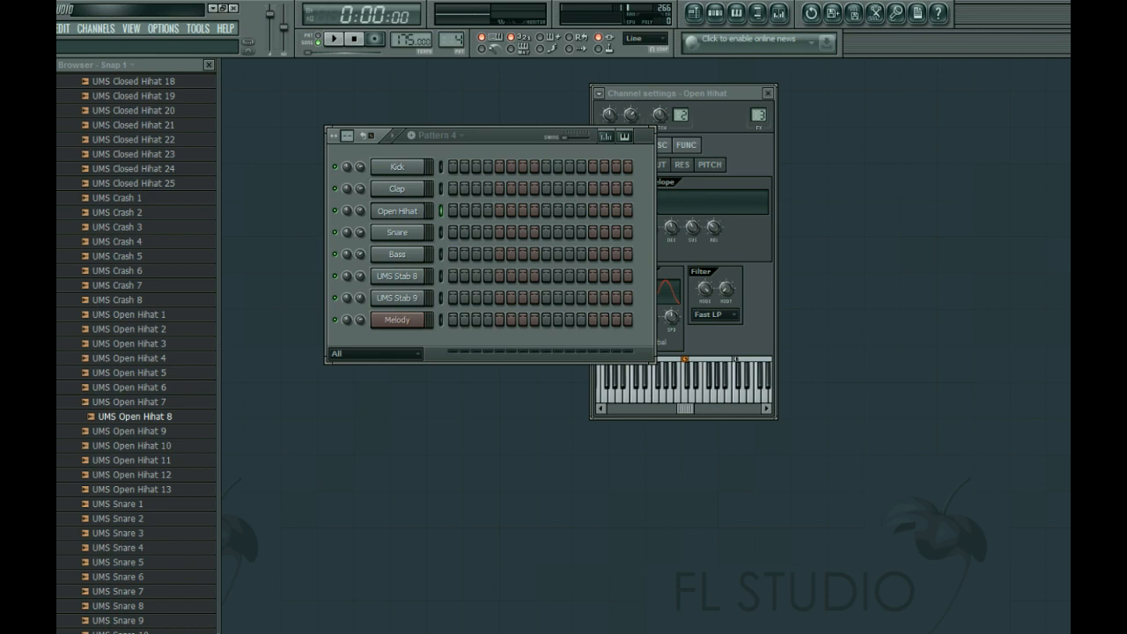
pyautogui.press('Return')
pyautogui.hotkey('ctrl', 'v')
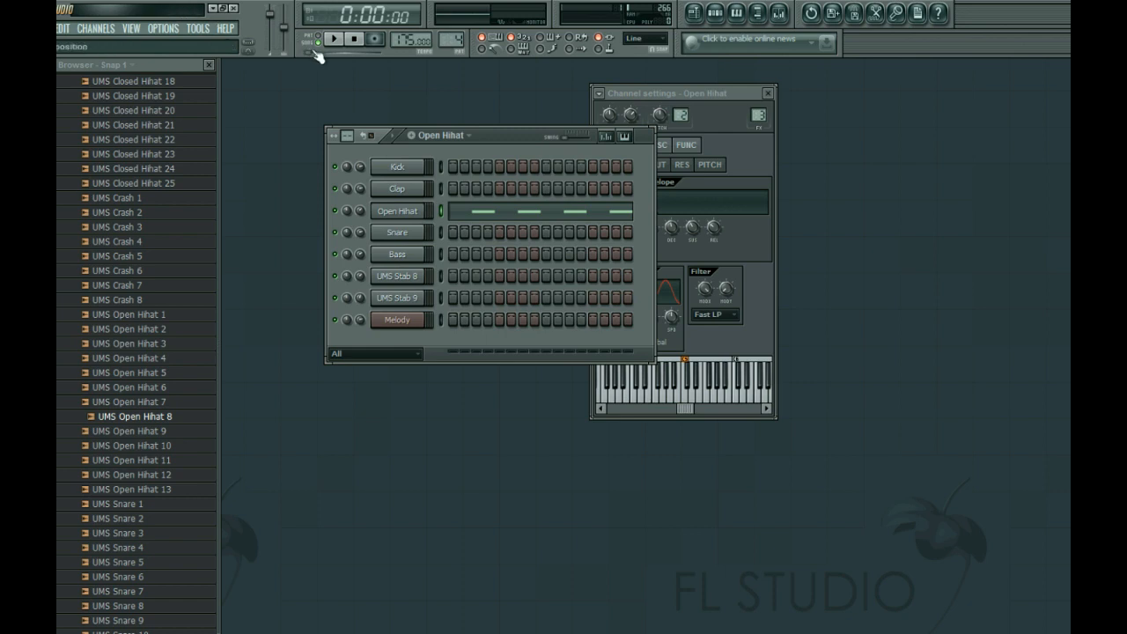
# Fill bars 9 to 16 of Track 4 with the Open Hihat pattern in the playlist and play the arrangement
pyautogui.moveTo(451, 40); pyautogui.dragTo(451, 39)
pyautogui.press('F5')
pyautogui.click(447, 139)
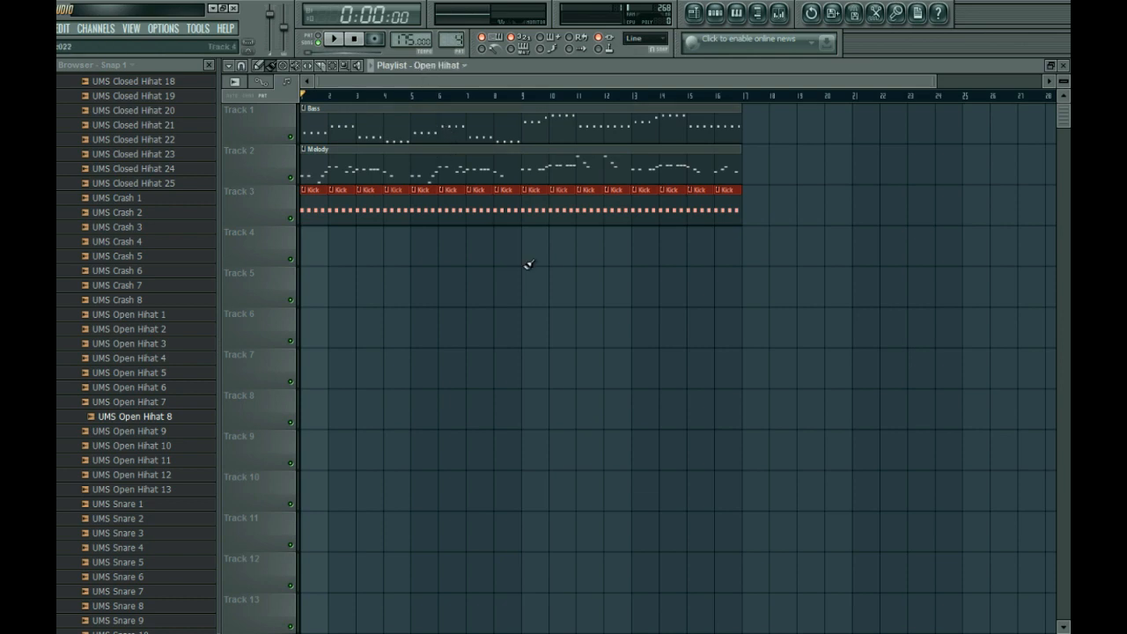
pyautogui.moveTo(527, 250)
pyautogui.mouseDown()
pyautogui.moveTo(700, 236)
pyautogui.moveTo(729, 254)
pyautogui.mouseUp()
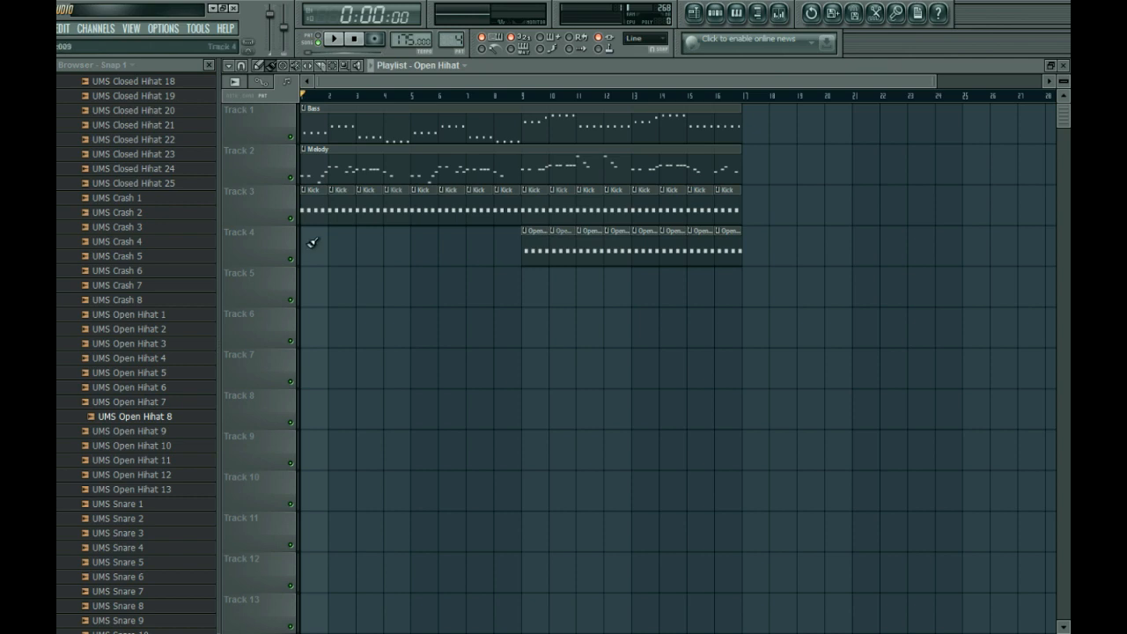
pyautogui.moveTo(308, 239)
pyautogui.mouseDown()
pyautogui.moveTo(491, 222)
pyautogui.moveTo(490, 282)
pyautogui.moveTo(486, 242)
pyautogui.moveTo(502, 247)
pyautogui.moveTo(305, 254)
pyautogui.mouseUp()
pyautogui.press('space')
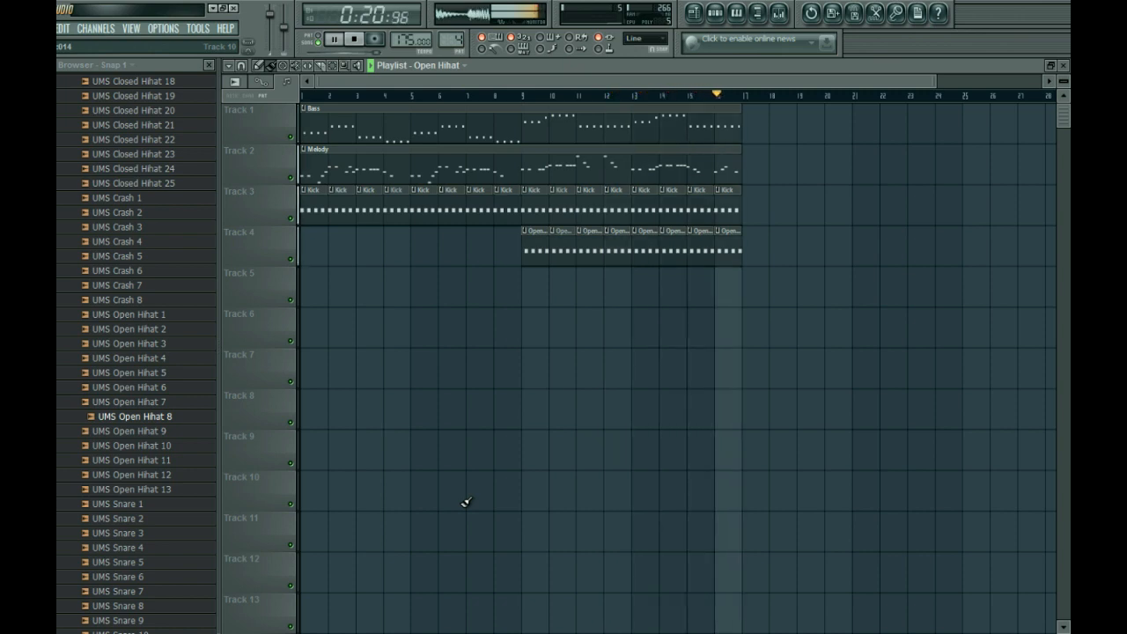
pyautogui.press('space')
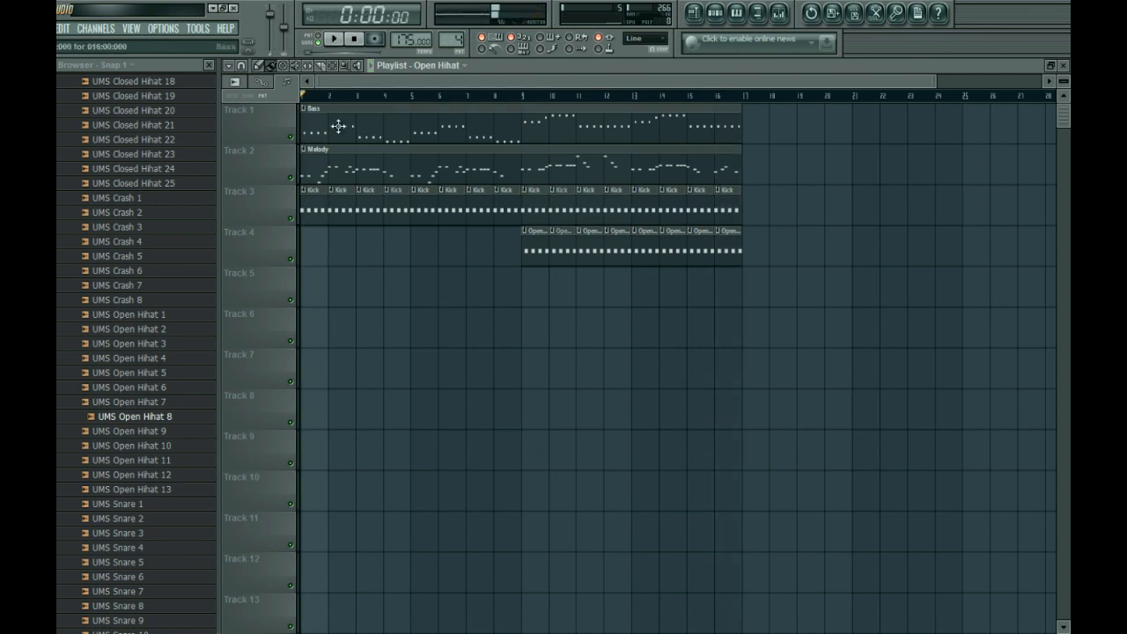